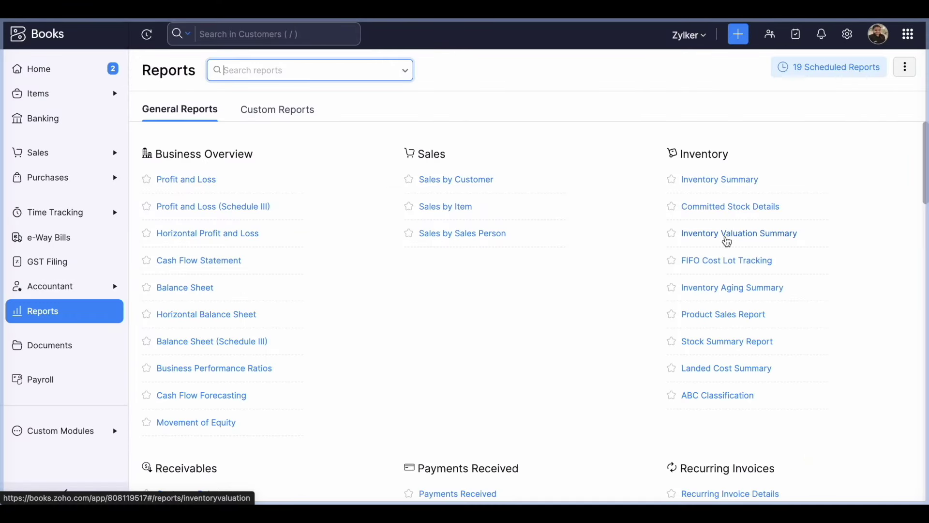
# Open the Inventory Valuation Summary report and review the items' stock on hand and inventory asset values
pyautogui.click(727, 237)
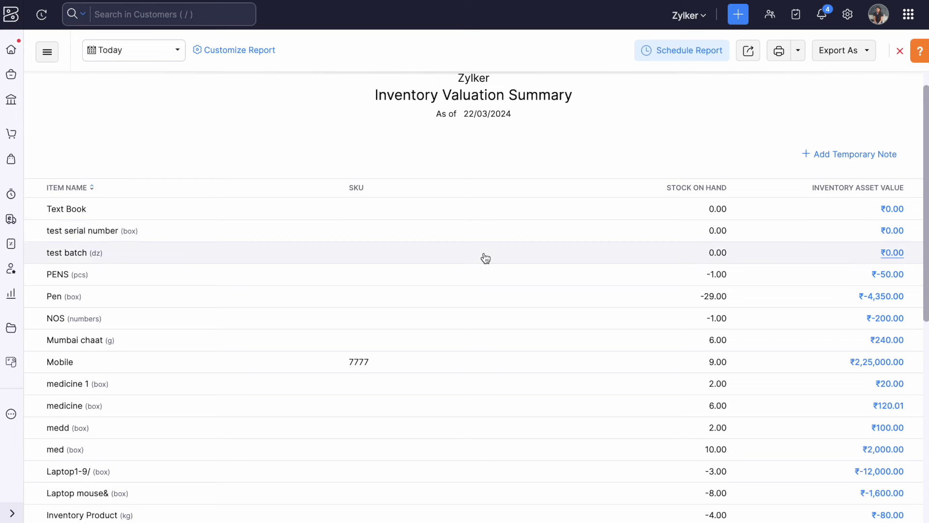
pyautogui.scroll(1, 566, 205)
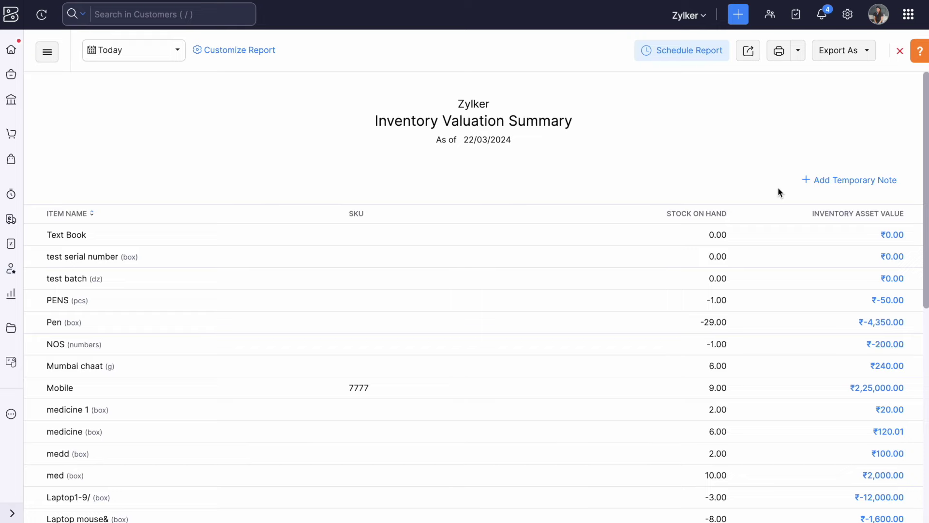
pyautogui.scroll(-4, 778, 190)
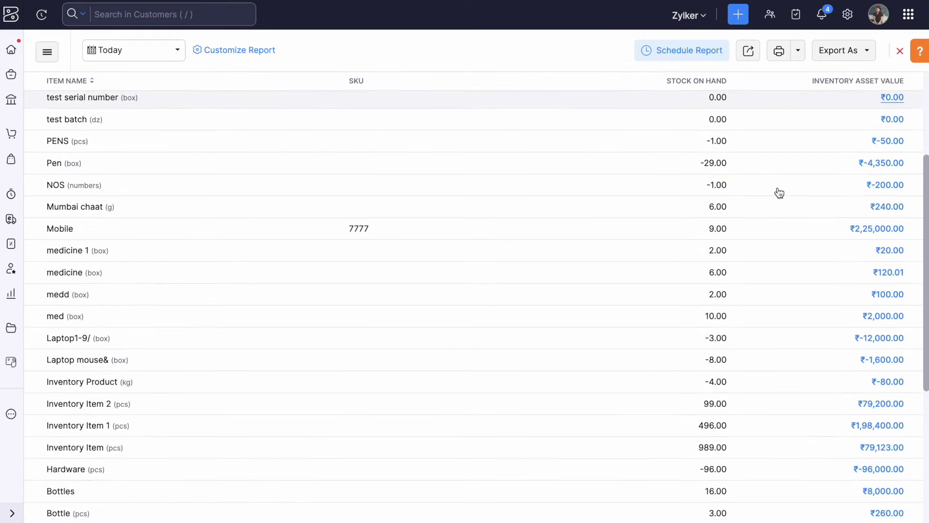
pyautogui.scroll(4, 779, 192)
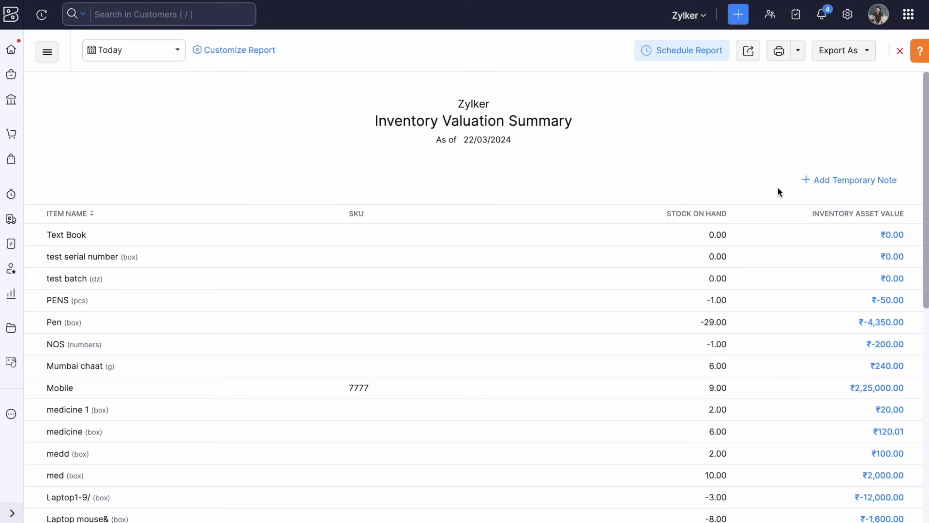
# Start a new inventory adjustment, comparing the Value Adjustment mode before keeping Quantity Adjustment as the mode
pyautogui.click(11, 74)
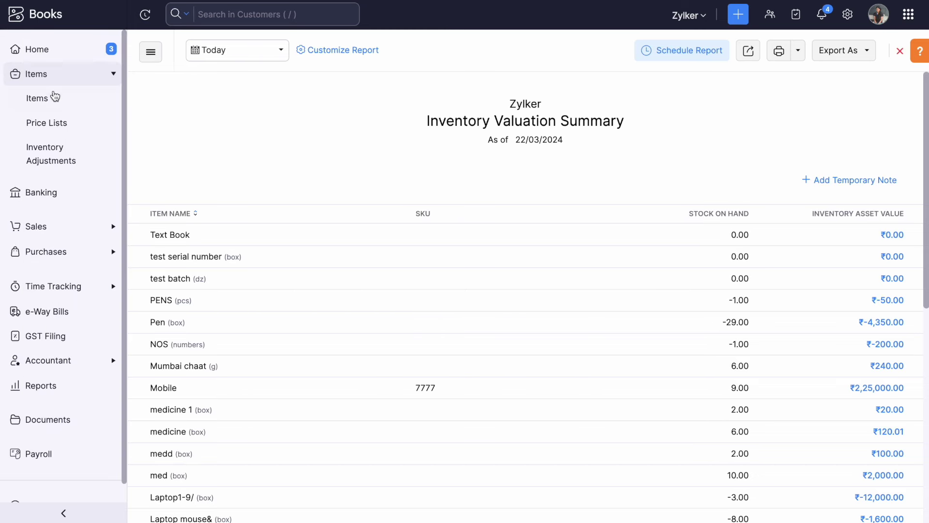
pyautogui.click(57, 159)
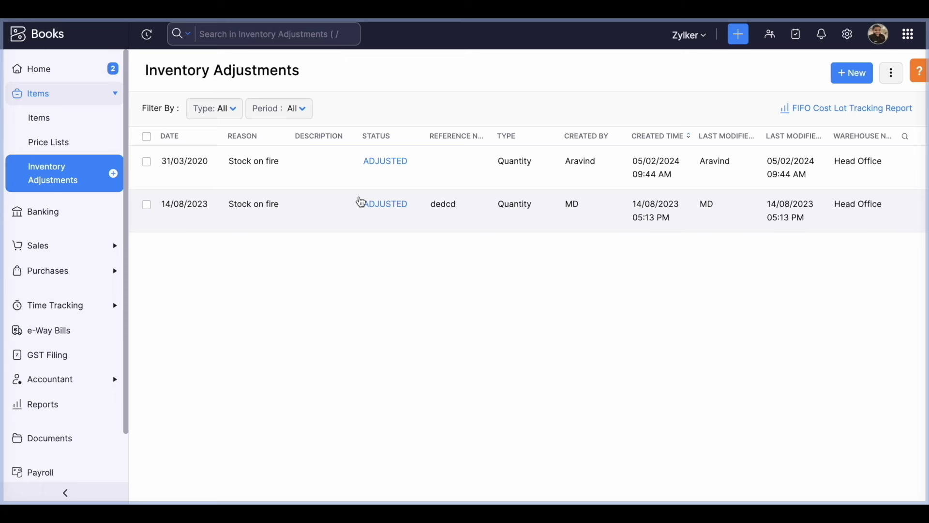
pyautogui.click(847, 78)
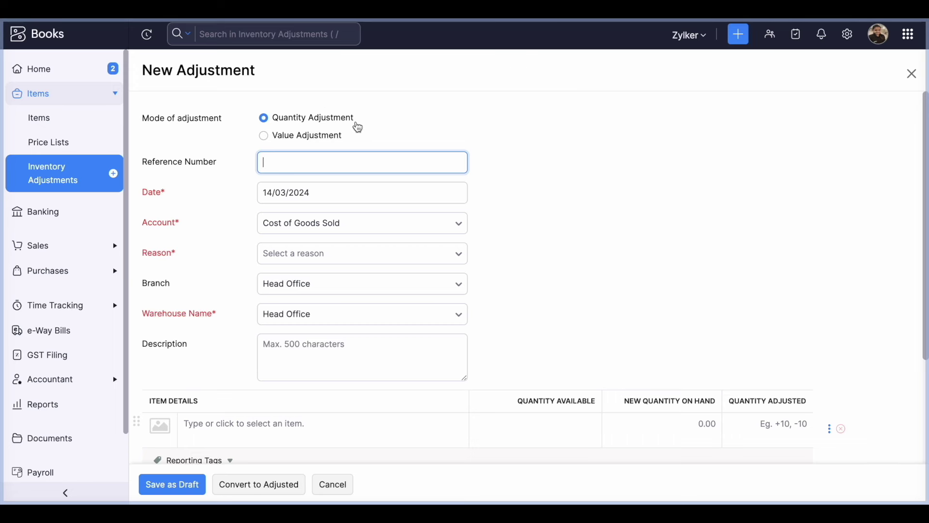
pyautogui.click(264, 135)
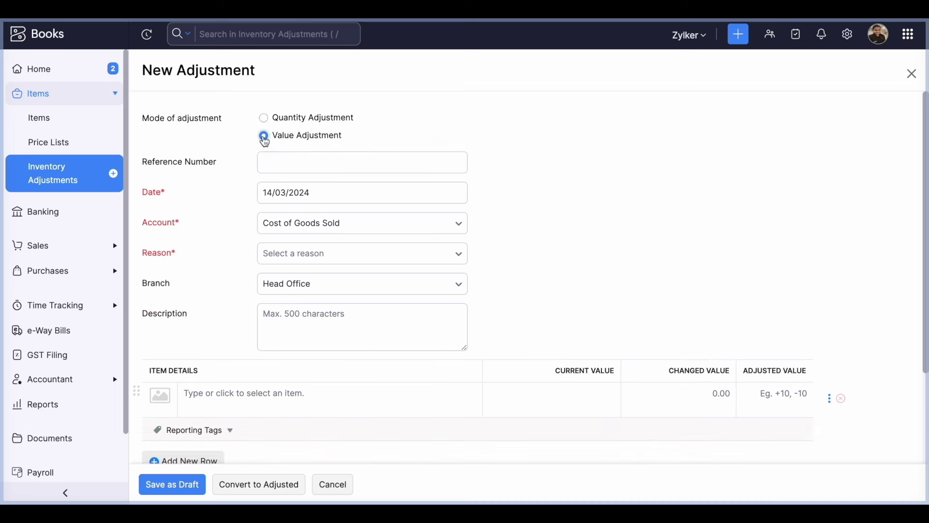
pyautogui.click(265, 119)
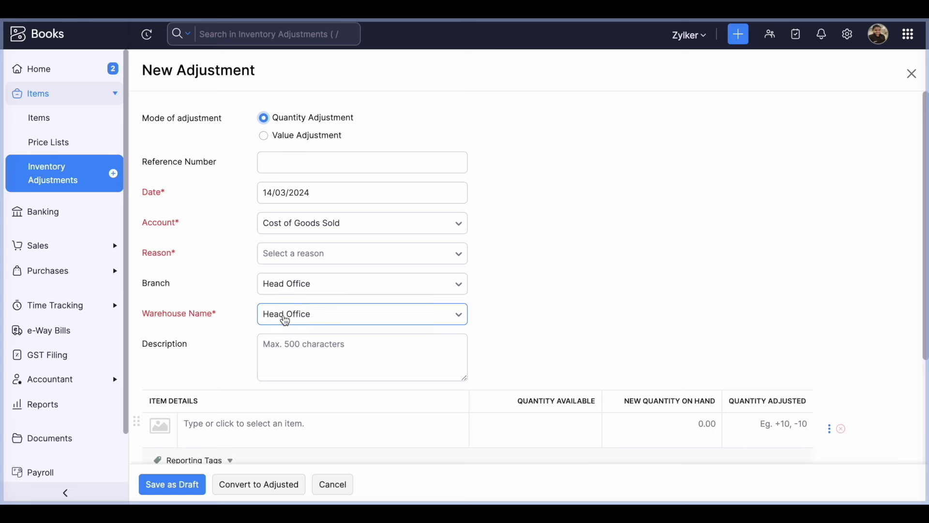
# Add the box-unit "An inventory Item" to the first row of the adjustment's item table
pyautogui.scroll(-2, 284, 320)
pyautogui.click(255, 357)
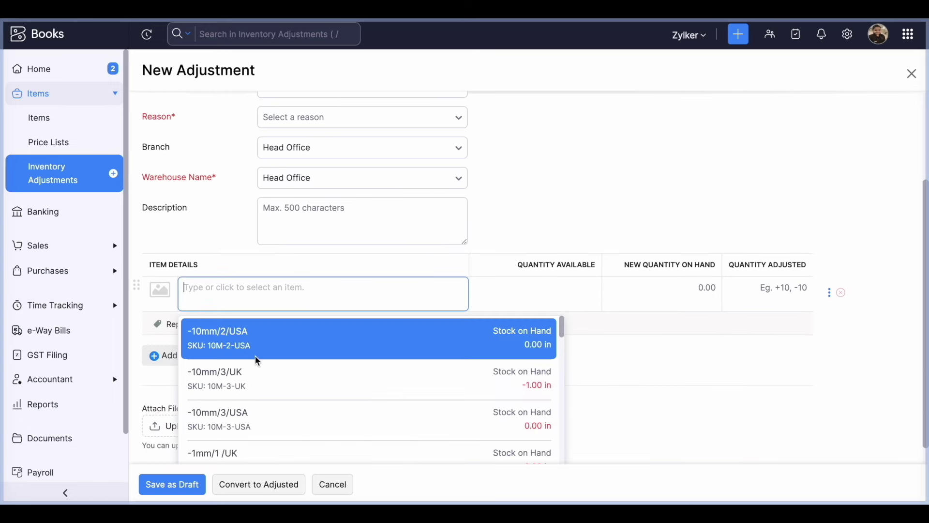
pyautogui.scroll(-2, 380, 352)
pyautogui.scroll(-4, 379, 353)
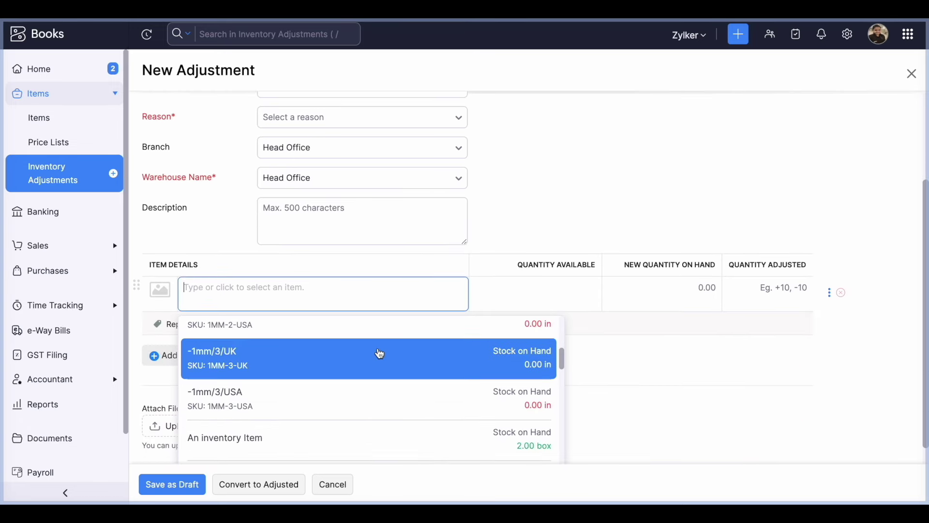
pyautogui.scroll(-2, 380, 353)
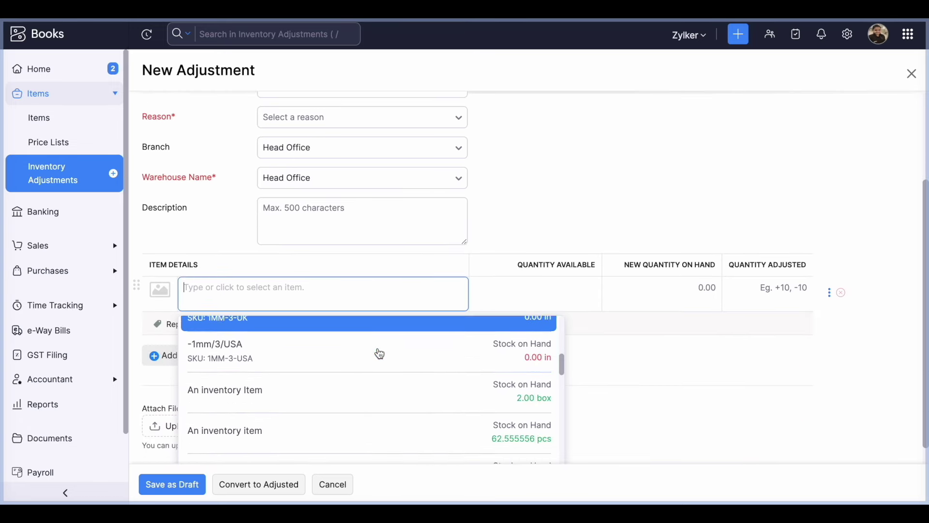
pyautogui.click(318, 390)
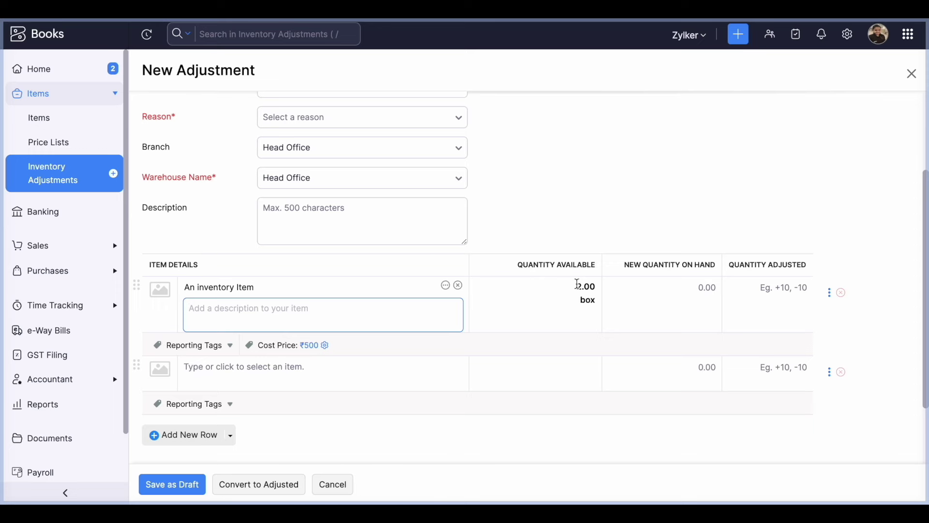
# Set the new quantity on hand for "An inventory Item" to 4
pyautogui.scroll(3, 629, 233)
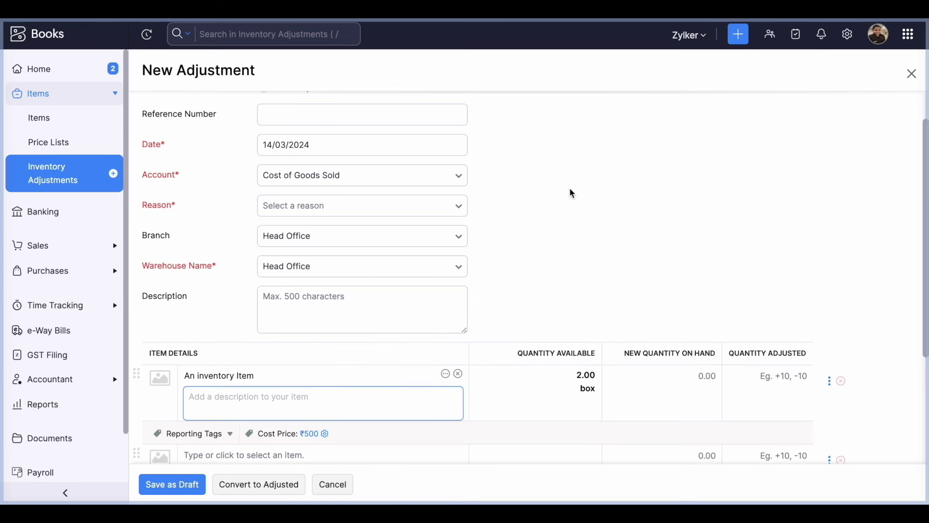
pyautogui.scroll(2, 572, 193)
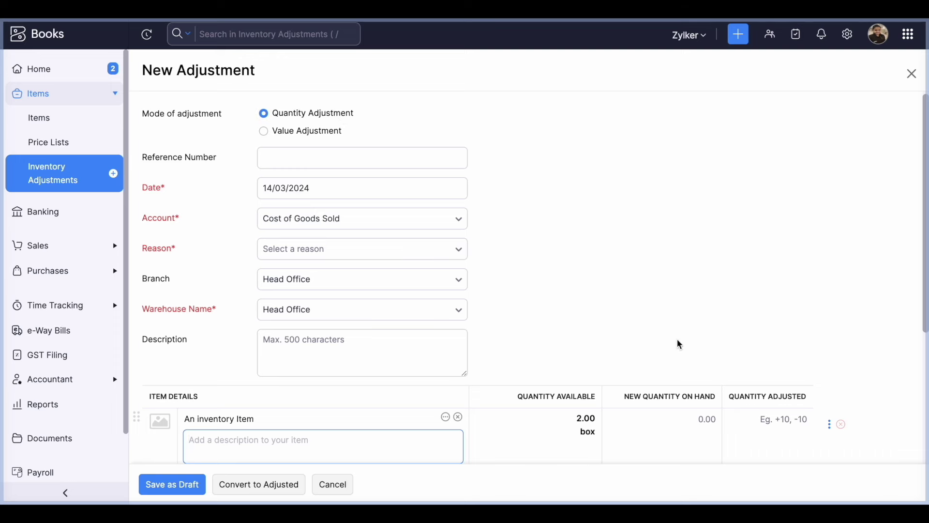
pyautogui.click(692, 420)
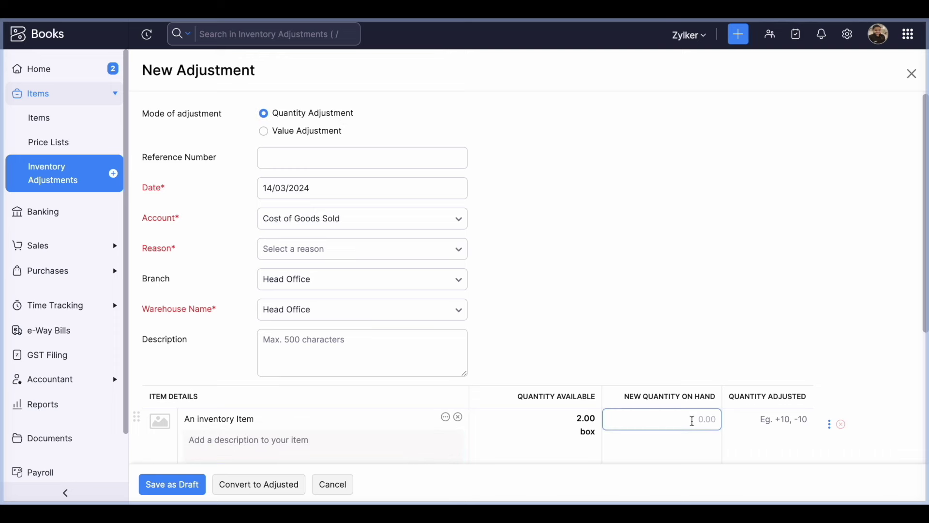
pyautogui.write('4')
pyautogui.click(792, 426)
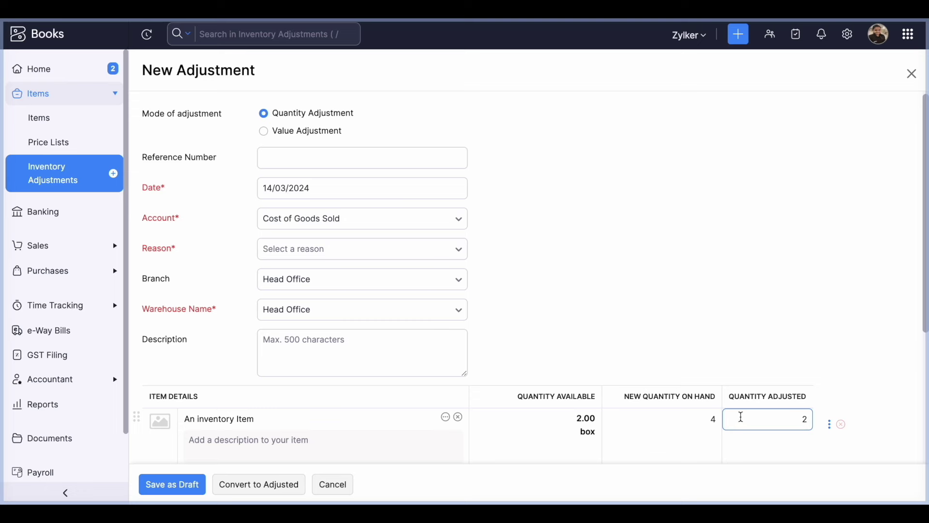
# Change the new quantity on hand for "An inventory Item" to 1
pyautogui.click(710, 418)
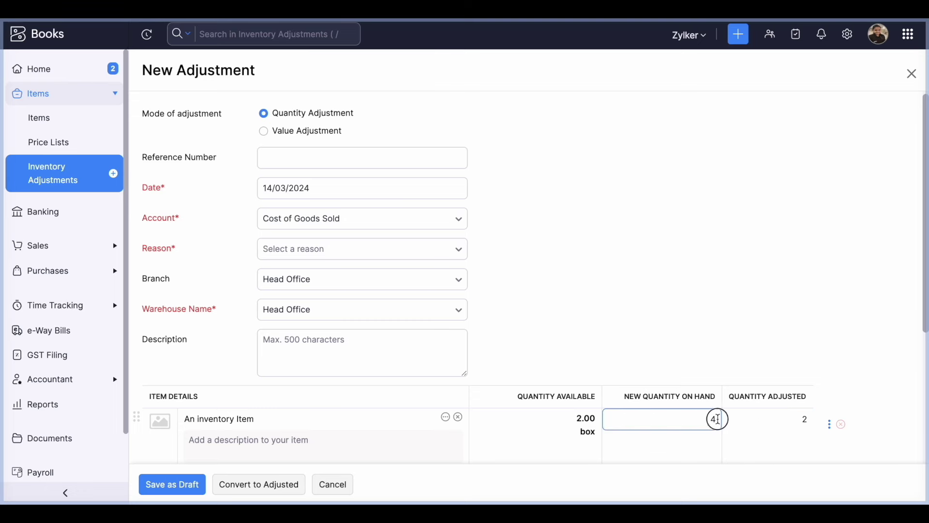
pyautogui.press('BackSpace')
pyautogui.write('1')
pyautogui.click(754, 348)
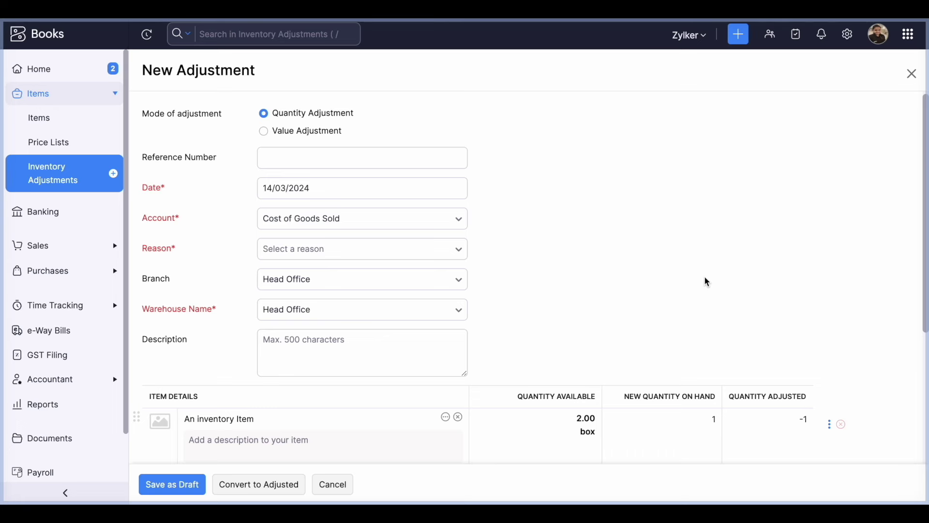
# Switch the adjustment mode to Value Adjustment and set the changed value of "An inventory Item" to 800
pyautogui.click(266, 132)
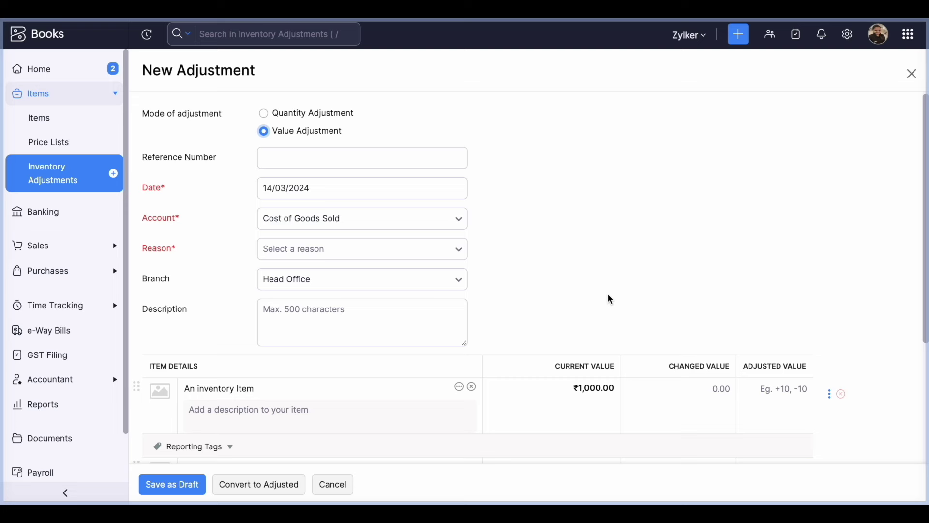
pyautogui.click(202, 415)
pyautogui.click(634, 395)
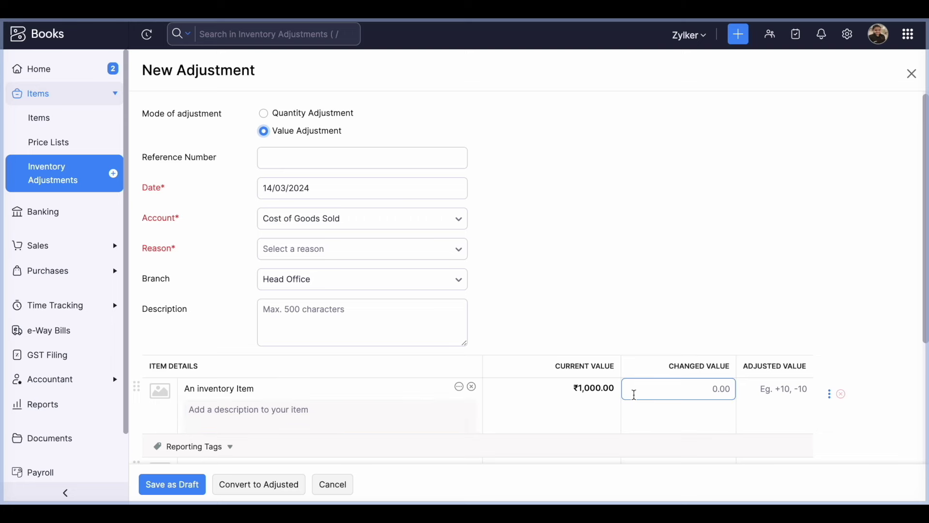
pyautogui.click(678, 392)
pyautogui.write('800')
pyautogui.click(714, 290)
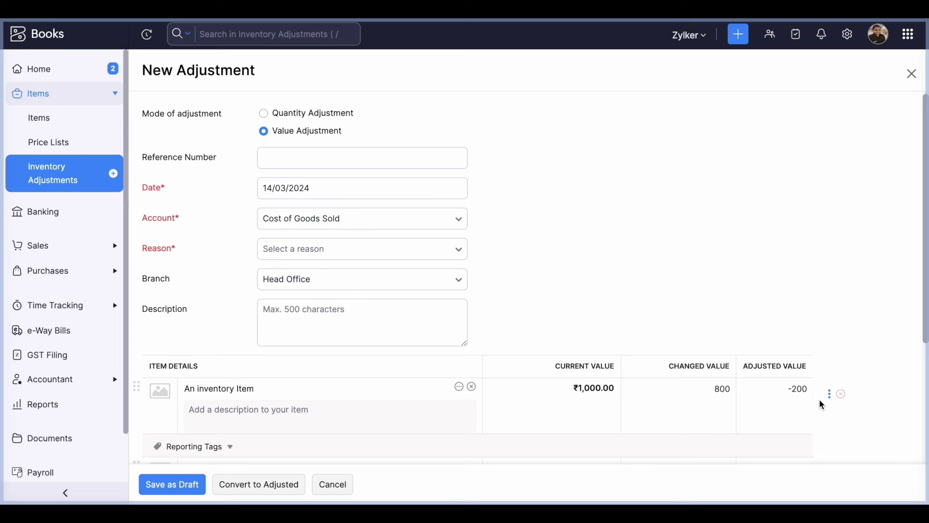
pyautogui.scroll(-2, 821, 404)
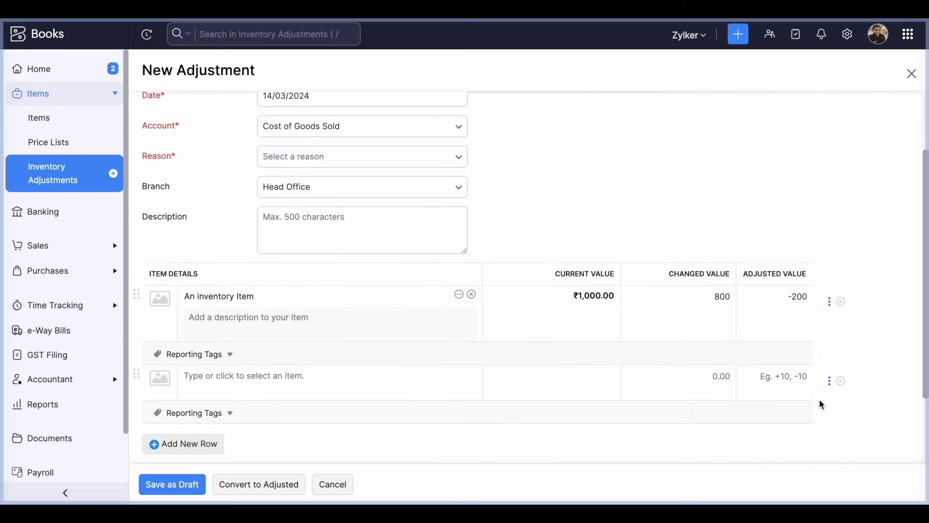
pyautogui.scroll(-2, 821, 404)
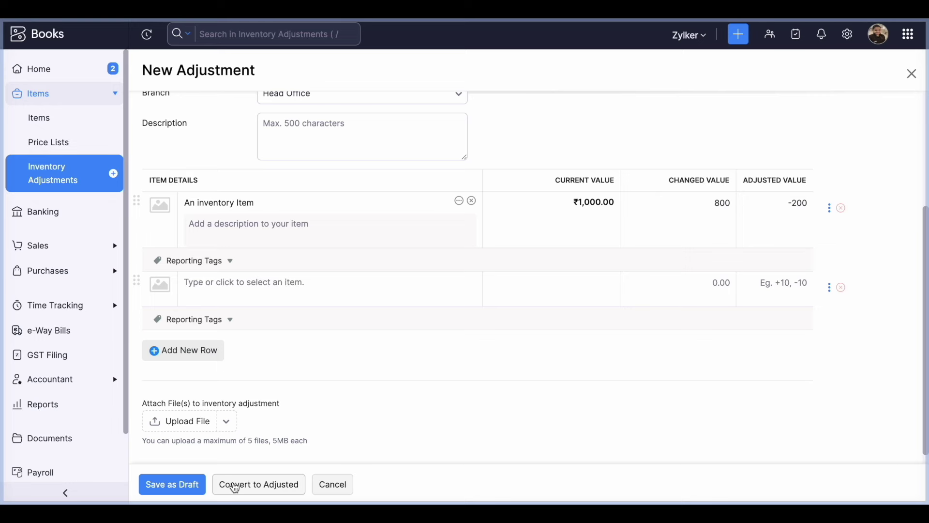
# Open the full items list and browse the items with their rates and stock on hand
pyautogui.click(46, 123)
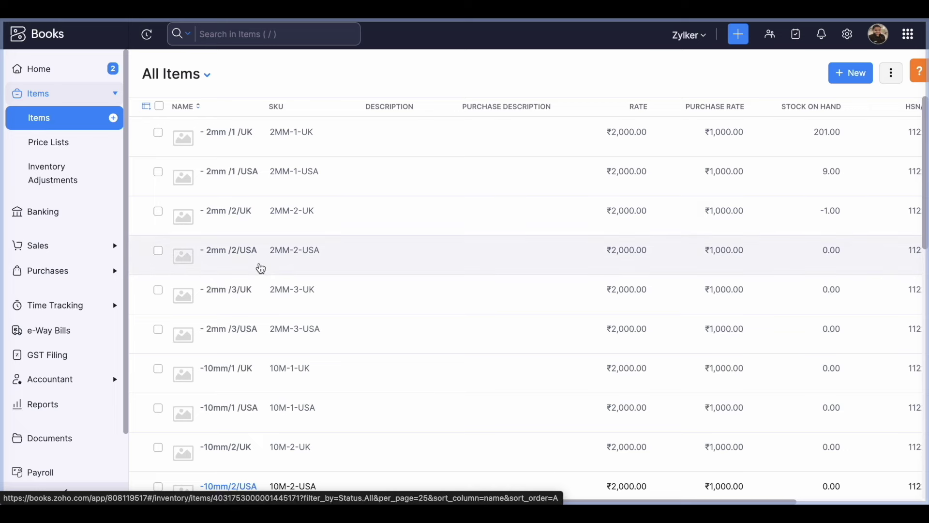
pyautogui.scroll(-3, 260, 267)
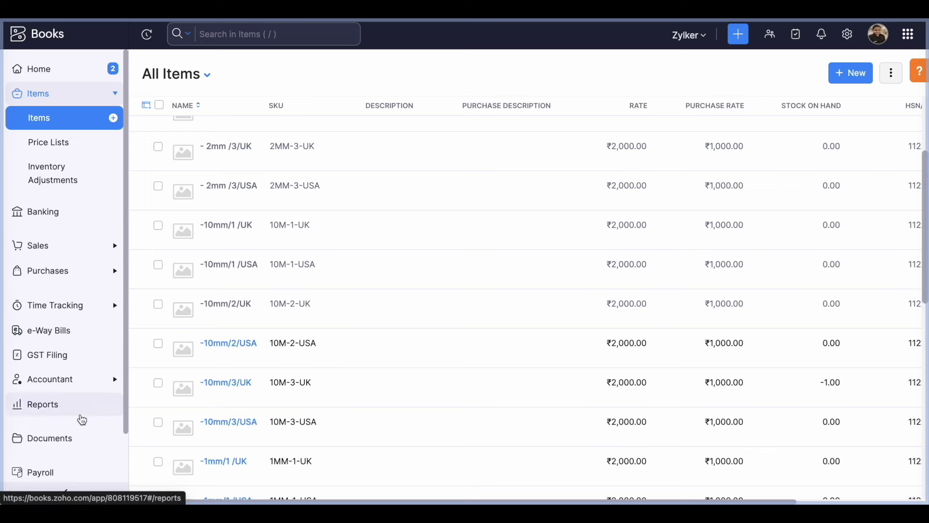
pyautogui.scroll(-2, 41, 343)
# Open the ABC Classification report from the inventory reports
pyautogui.click(41, 341)
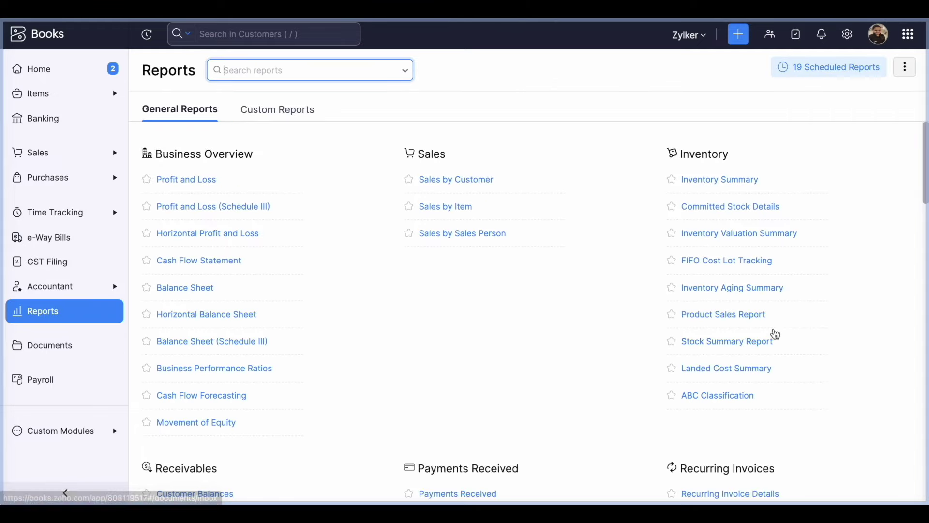
pyautogui.scroll(-1, 799, 348)
pyautogui.click(726, 359)
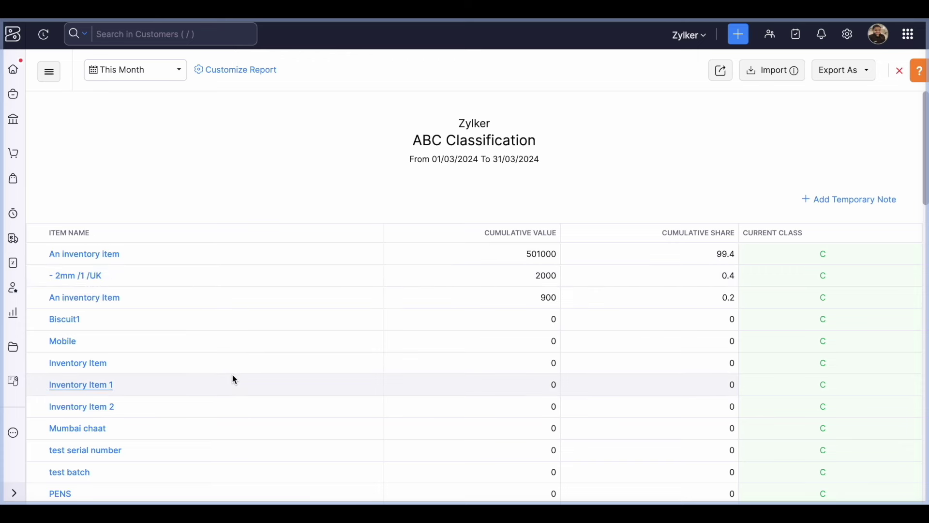
# In the items list, select -1mm/2/USA, -1mm/3/UK and -1mm/3/USA and show the bulk actions available for them
pyautogui.click(13, 95)
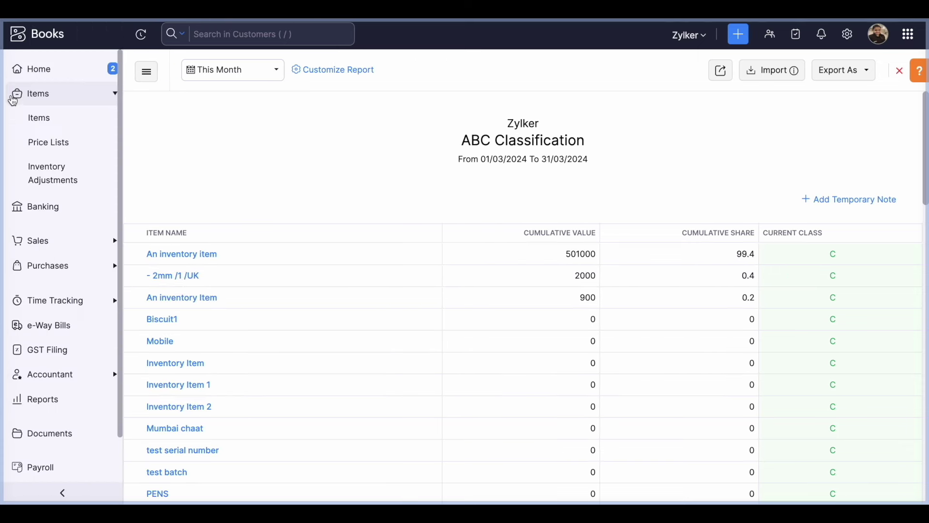
pyautogui.click(46, 121)
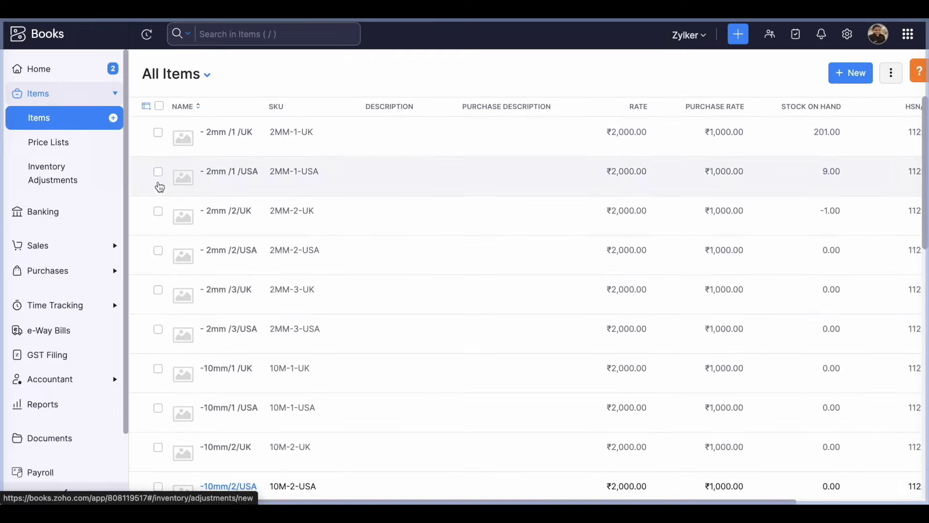
pyautogui.scroll(-10, 208, 304)
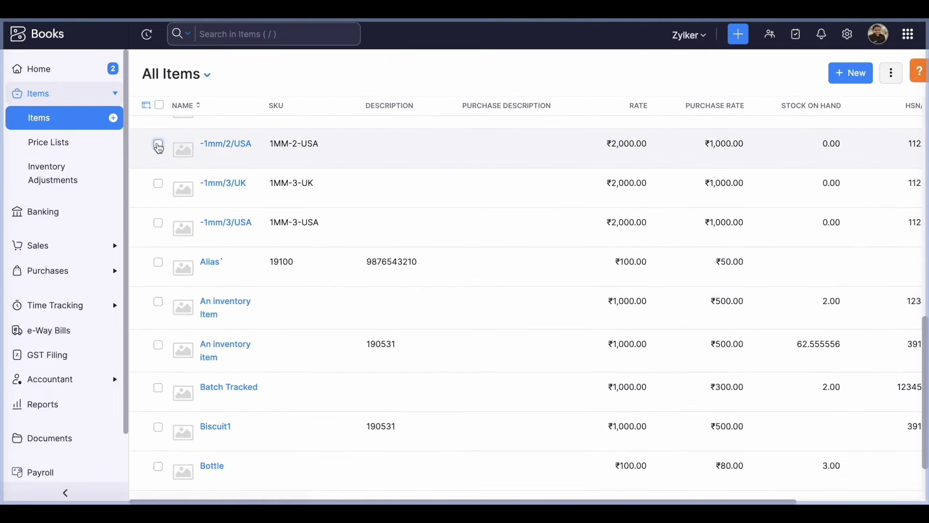
pyautogui.click(159, 145)
pyautogui.click(147, 179)
pyautogui.click(147, 219)
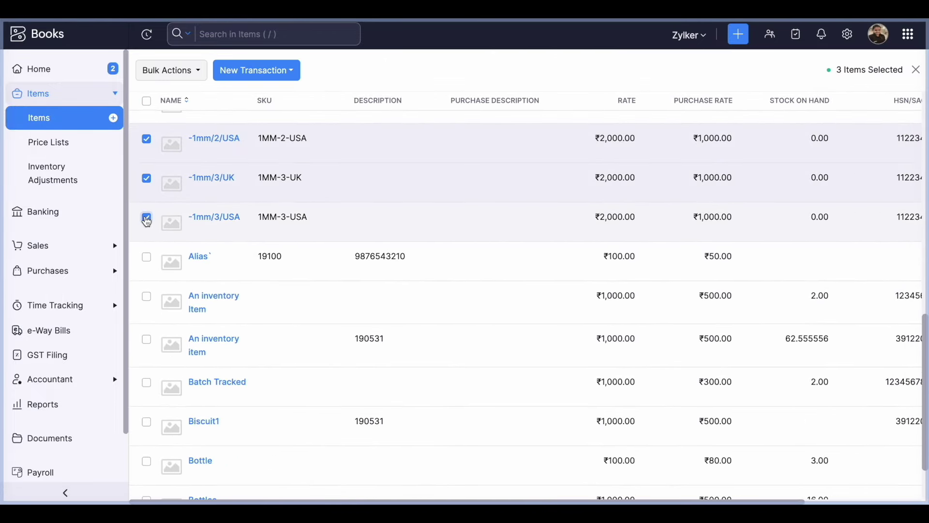
pyautogui.click(200, 70)
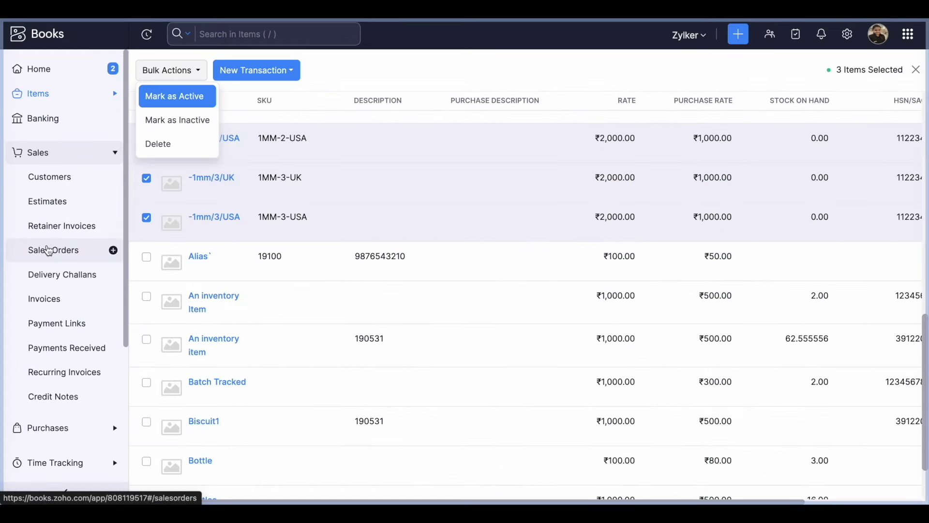
# Open the invoices list and filter it to show only draft invoices
pyautogui.click(50, 299)
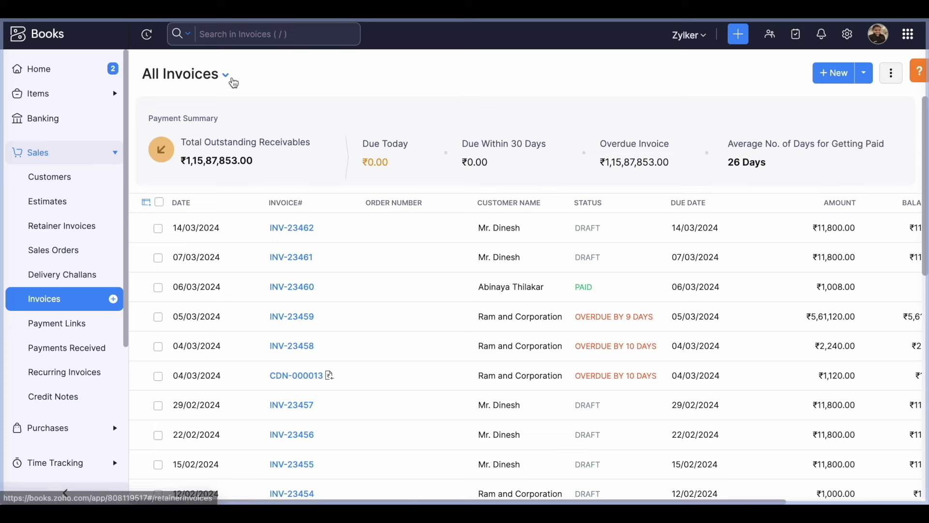
pyautogui.click(217, 79)
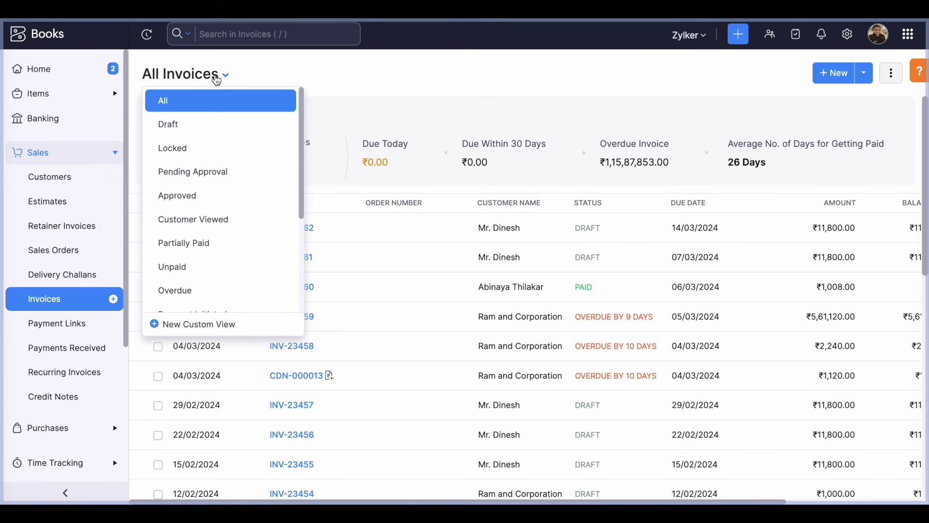
pyautogui.click(199, 134)
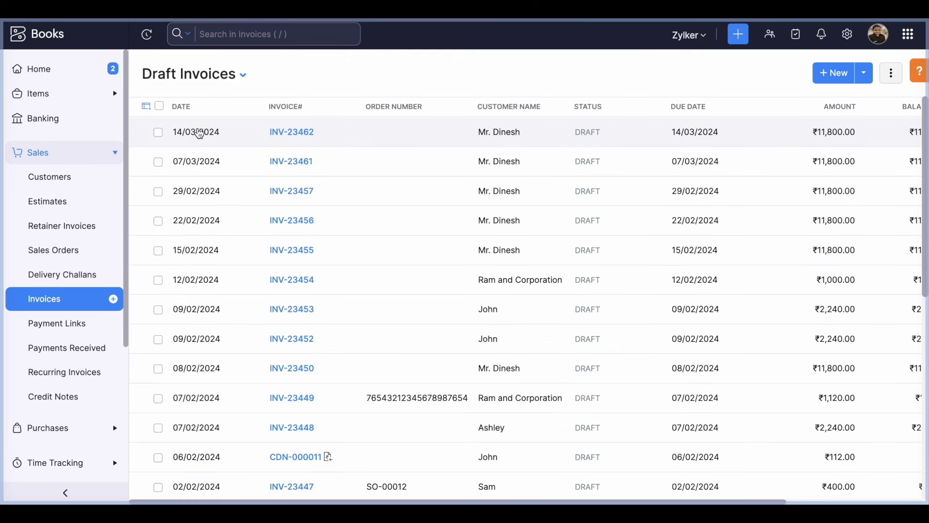
# Select the three most recent draft invoices and show the additional bulk actions available for them
pyautogui.click(160, 137)
pyautogui.click(146, 157)
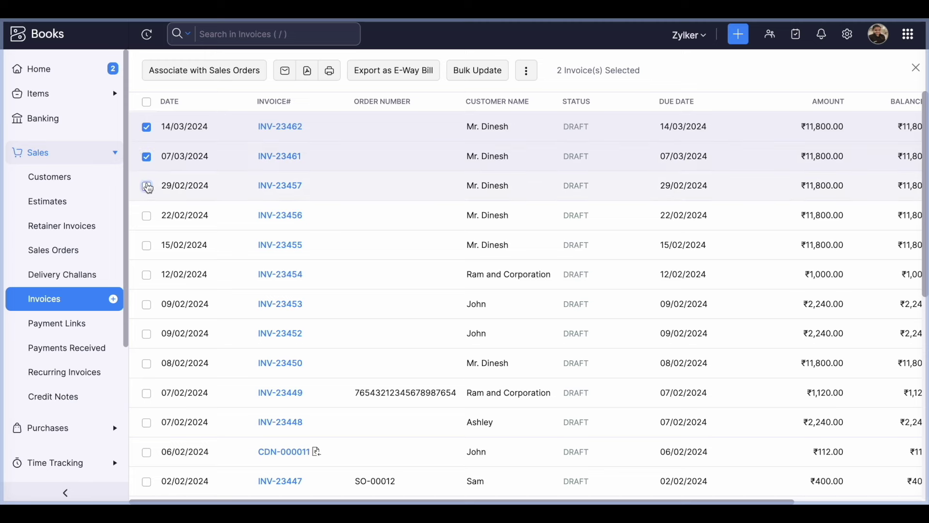
pyautogui.click(147, 187)
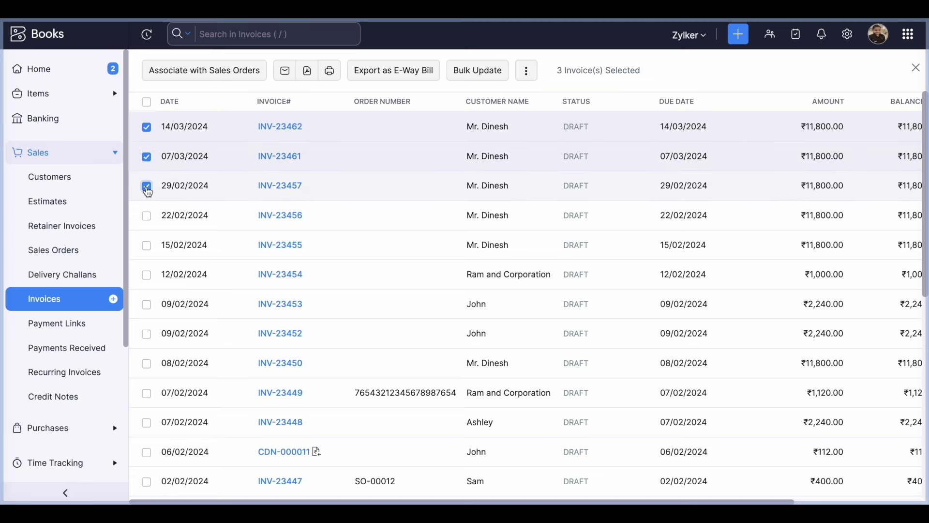
pyautogui.click(527, 75)
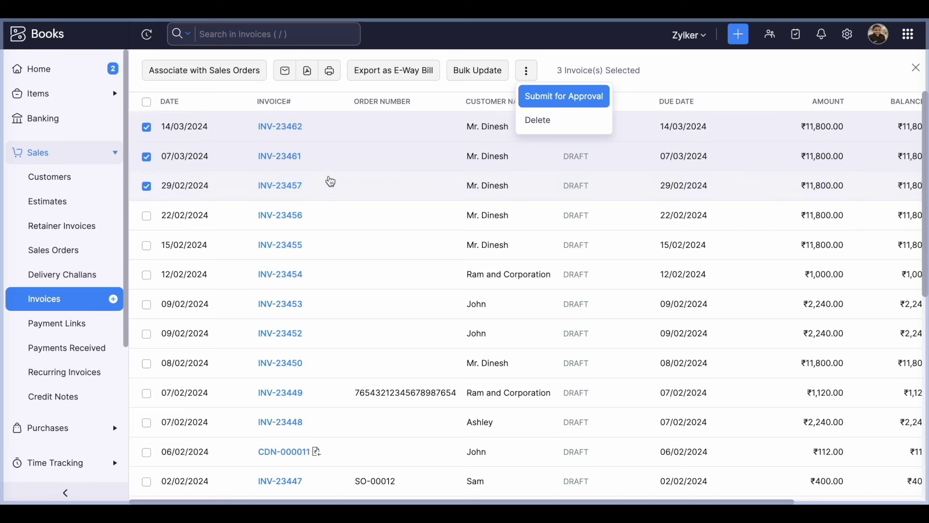
# Open the Project Summary report from the Projects and Timesheet reports and examine its logged, billable and billed columns
pyautogui.scroll(-2, 36, 429)
pyautogui.scroll(-2, 36, 429)
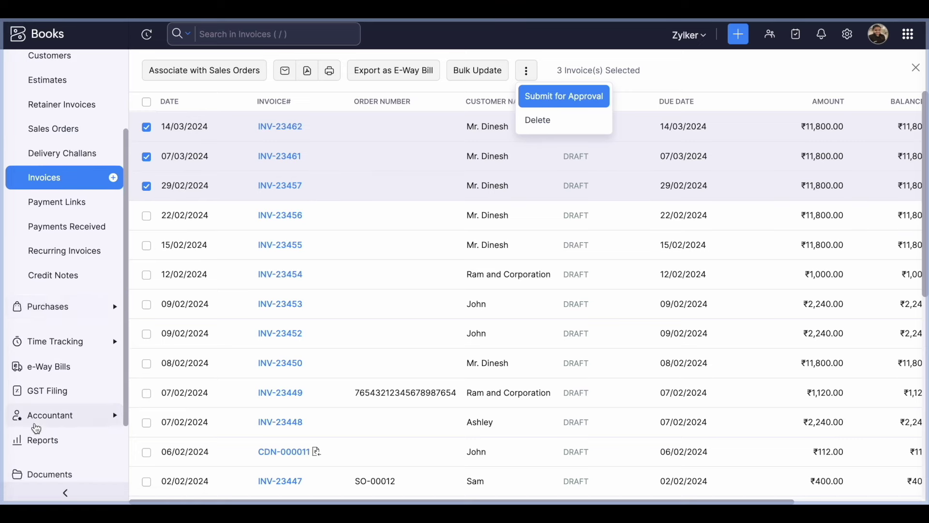
pyautogui.click(36, 425)
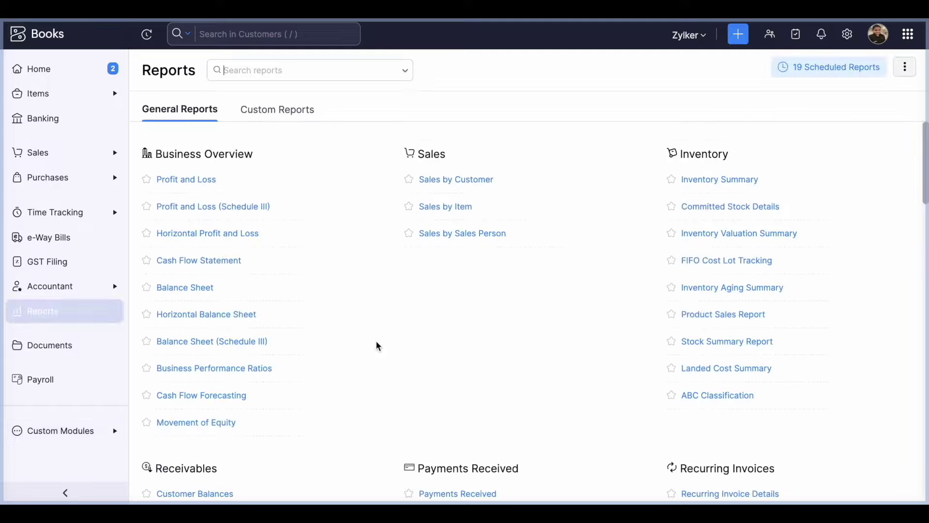
pyautogui.scroll(-10, 378, 344)
pyautogui.scroll(-10, 378, 345)
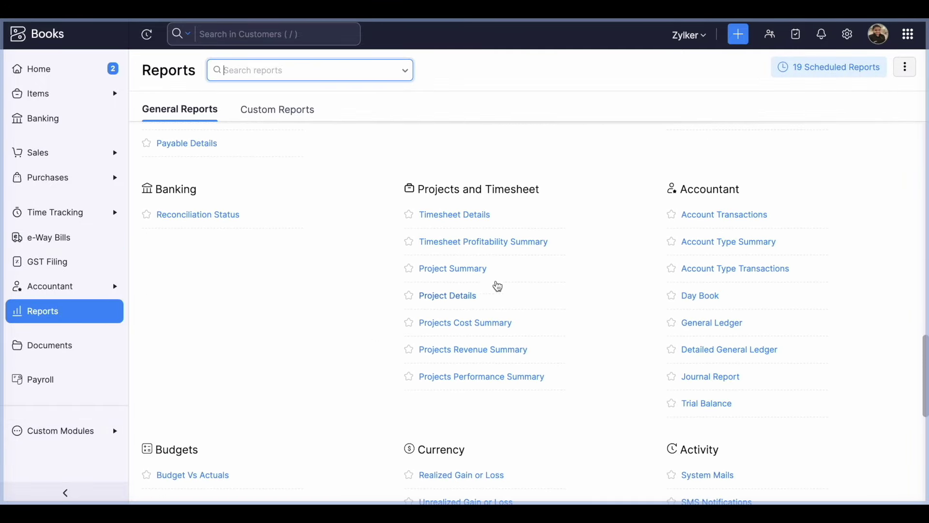
pyautogui.click(471, 270)
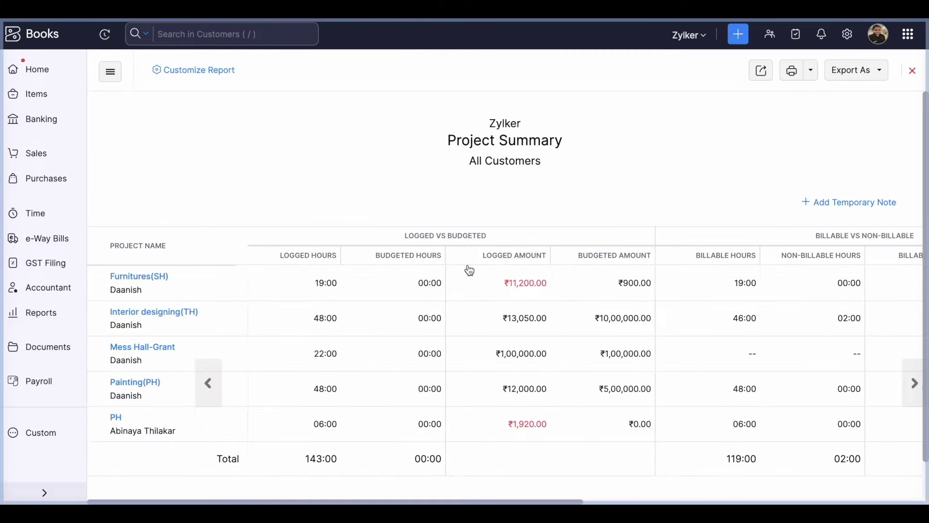
pyautogui.hscroll(5, 647, 319)
pyautogui.hscroll(3, 648, 319)
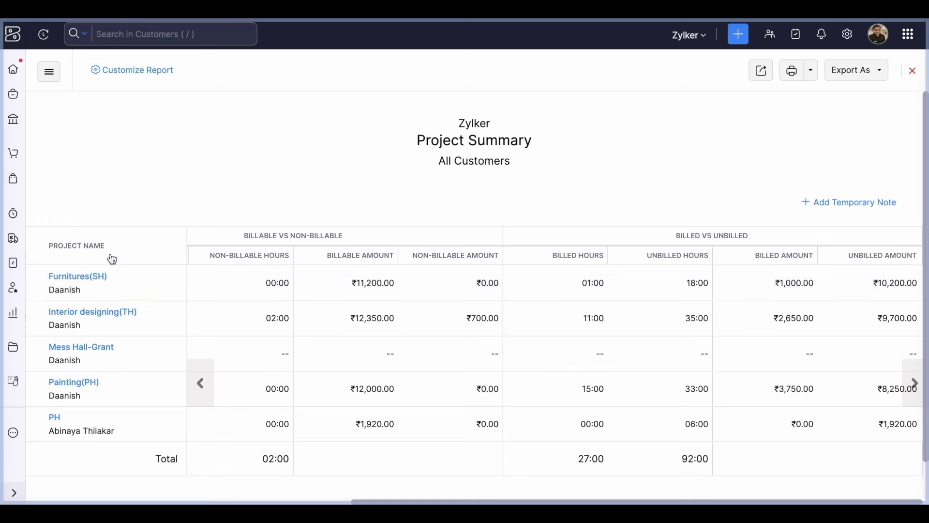
# Open the details of the Furnitures(SH) project and review its billed and unbilled hours, expenses, bills and tasks
pyautogui.click(49, 299)
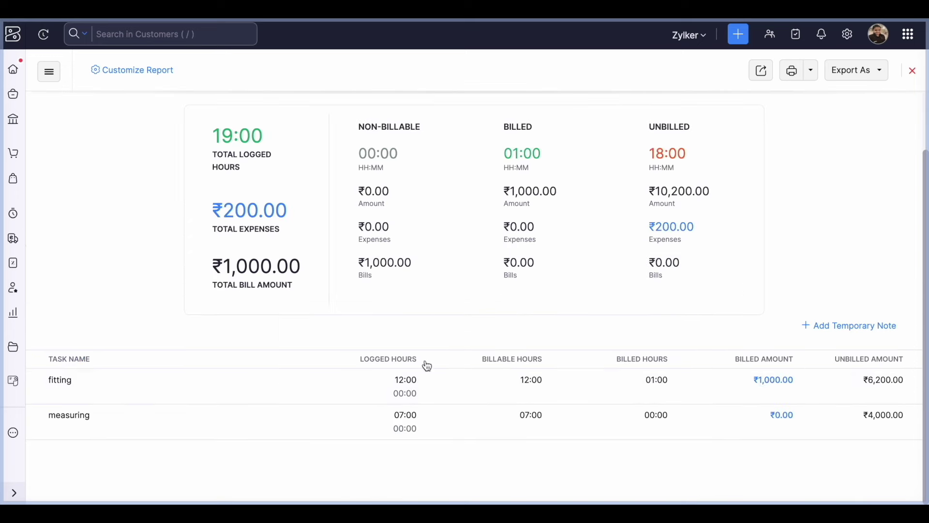
pyautogui.scroll(2, 566, 353)
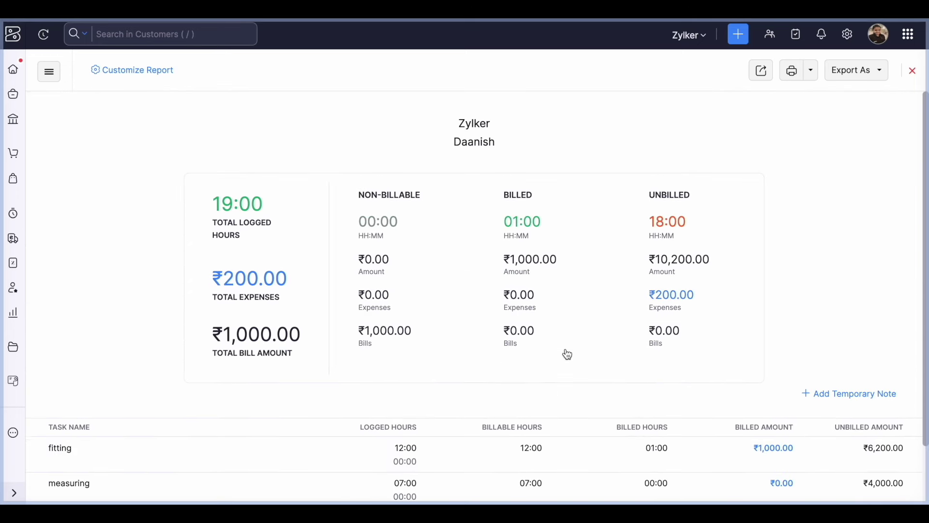
pyautogui.scroll(-2, 566, 353)
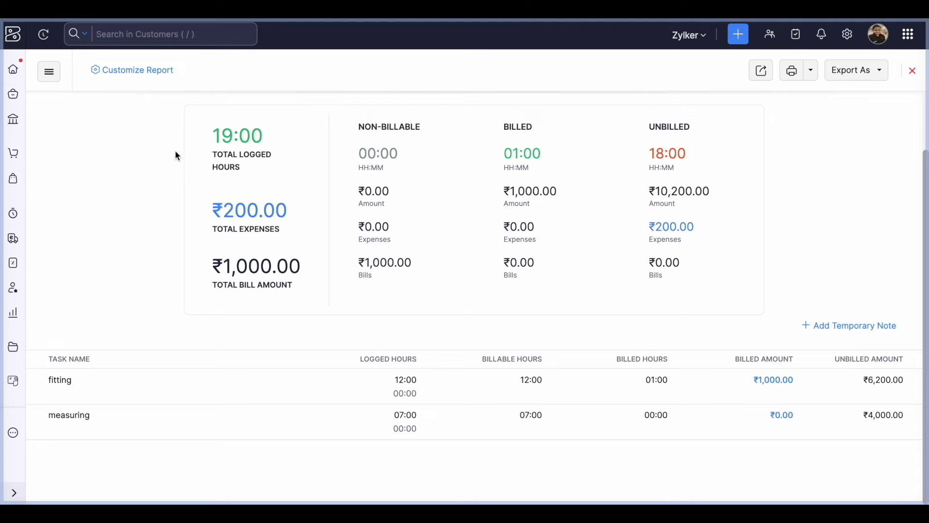
# Create a new sales invoice and select the Furnitures(SH) project's customer as its customer
pyautogui.click(13, 153)
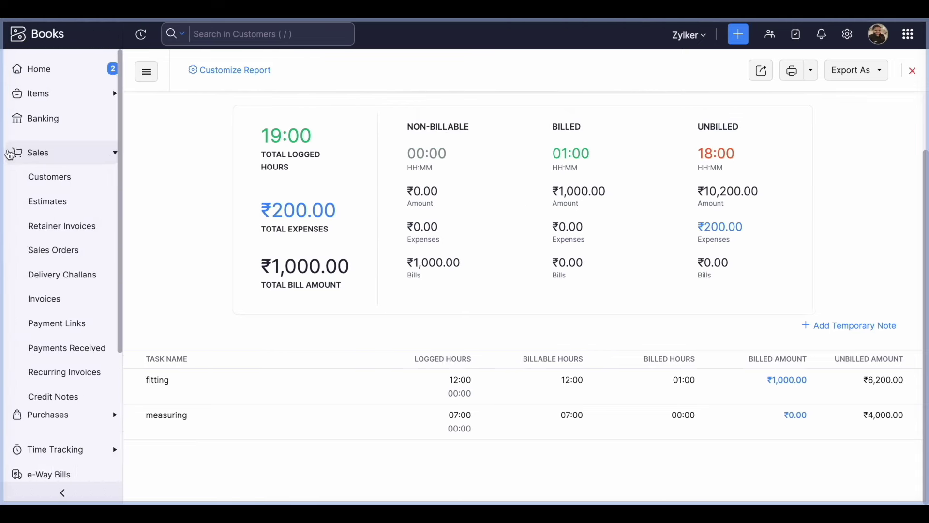
pyautogui.click(64, 302)
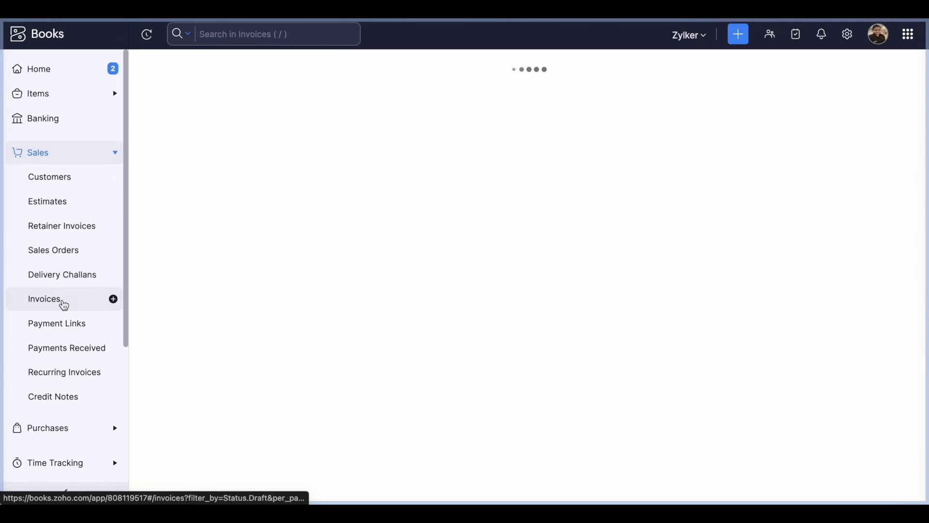
pyautogui.click(822, 83)
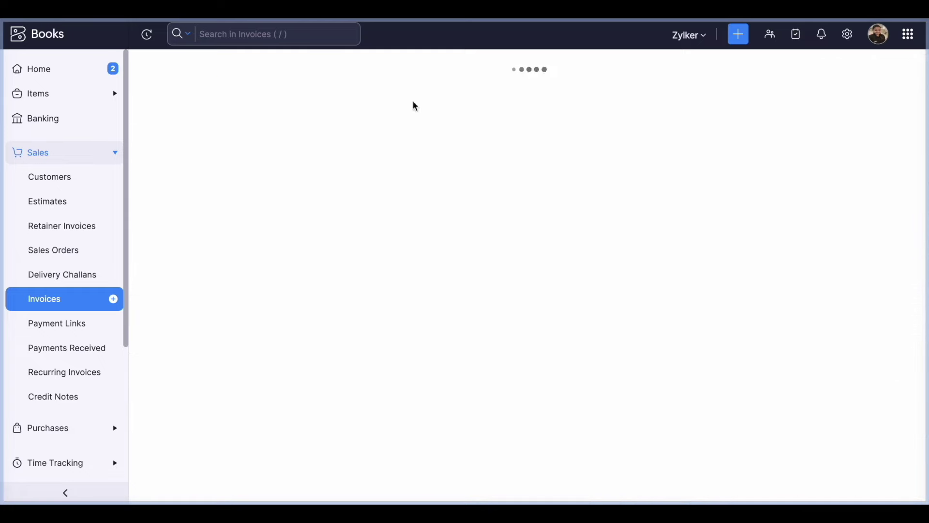
pyautogui.click(330, 121)
pyautogui.write('daani')
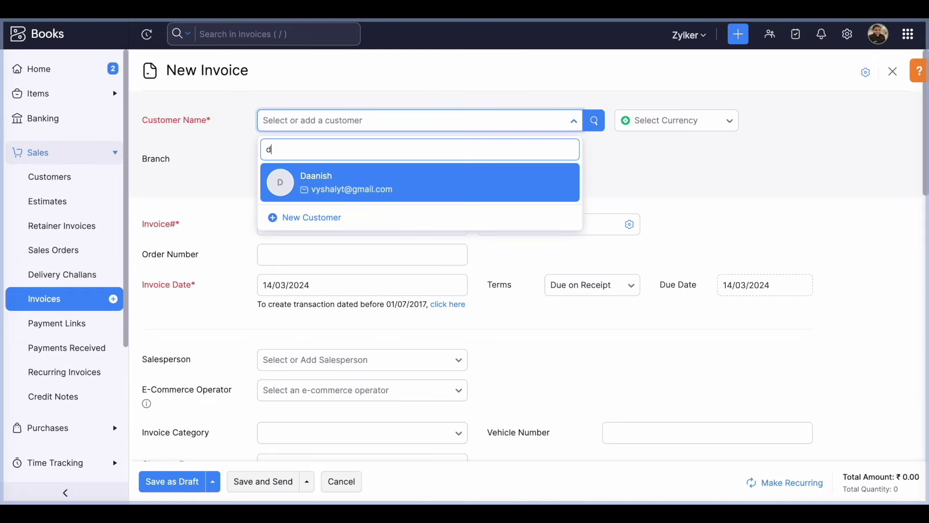
pyautogui.click(399, 179)
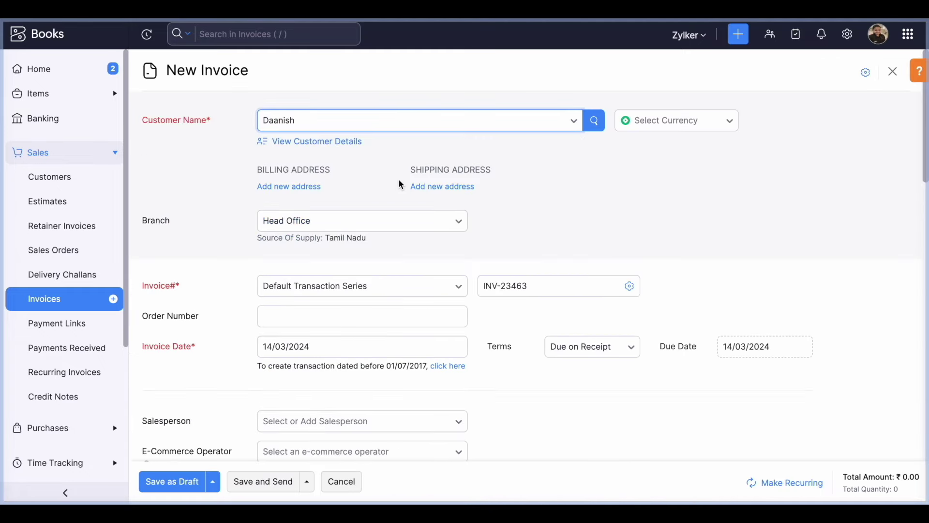
# Add the unbilled Furnitures(SH) project to the invoice, including all unbilled expenses and all bills associated with the project
pyautogui.scroll(-10, 539, 283)
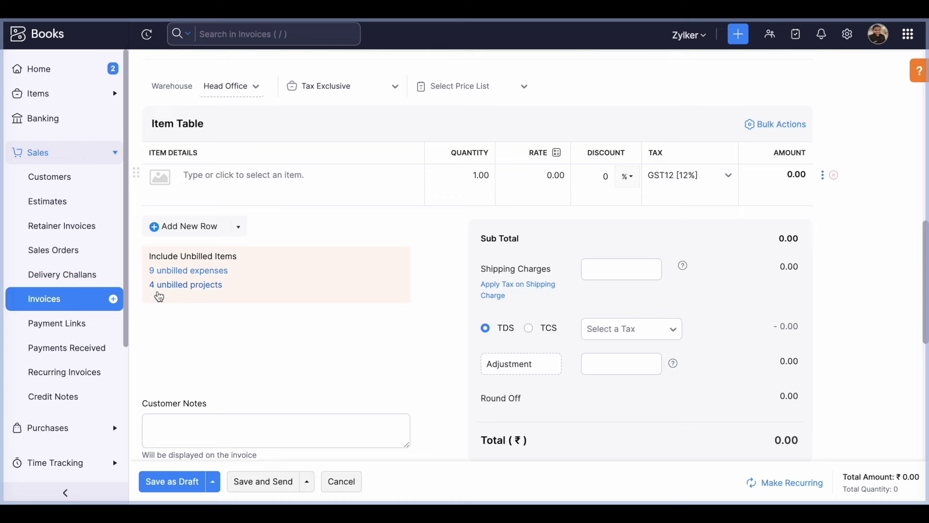
pyautogui.click(205, 289)
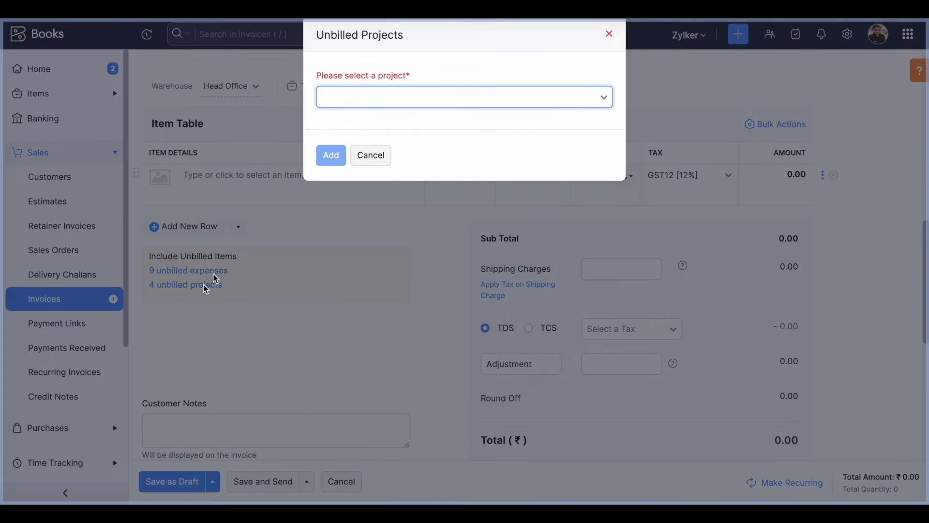
pyautogui.click(540, 100)
pyautogui.click(455, 150)
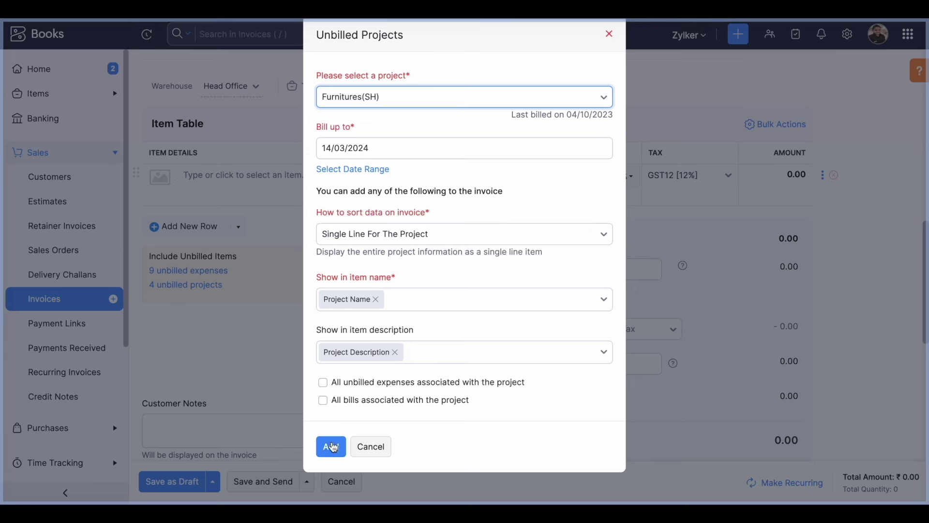
pyautogui.click(324, 383)
pyautogui.click(323, 400)
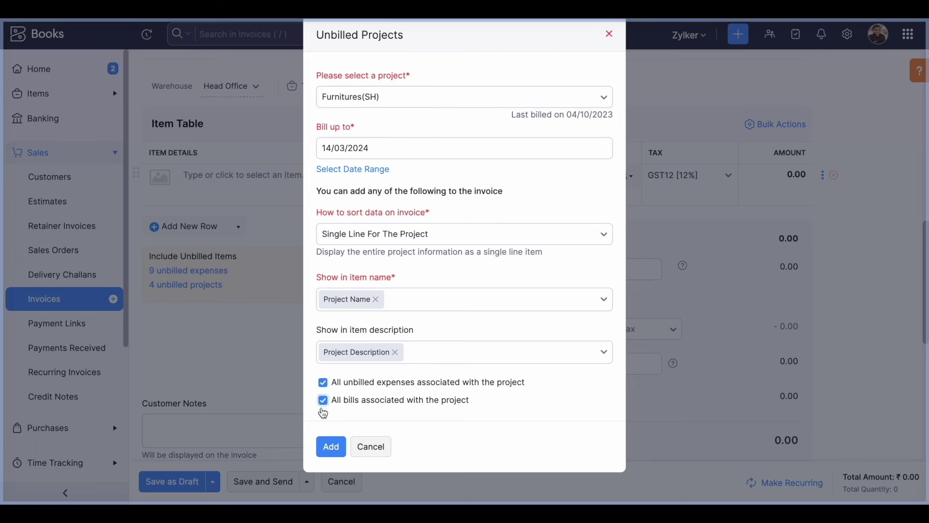
pyautogui.click(330, 444)
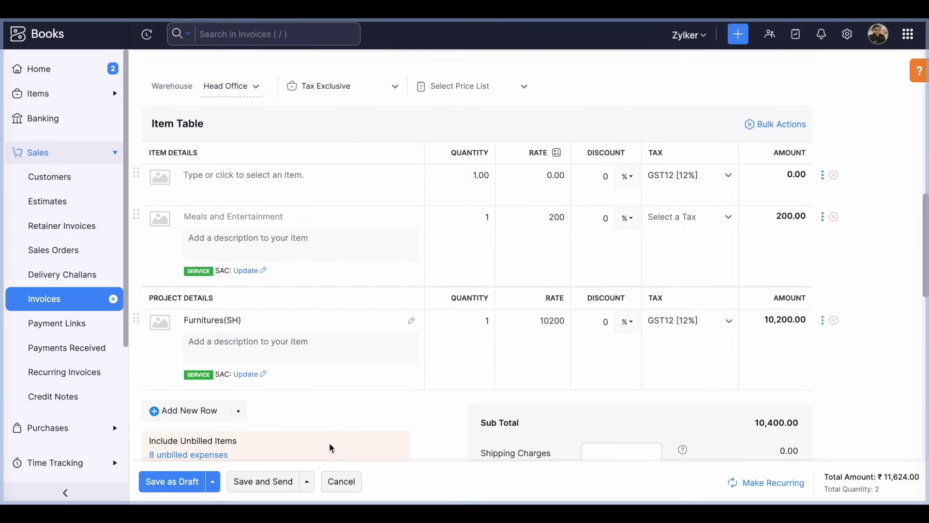
pyautogui.scroll(-1, 536, 340)
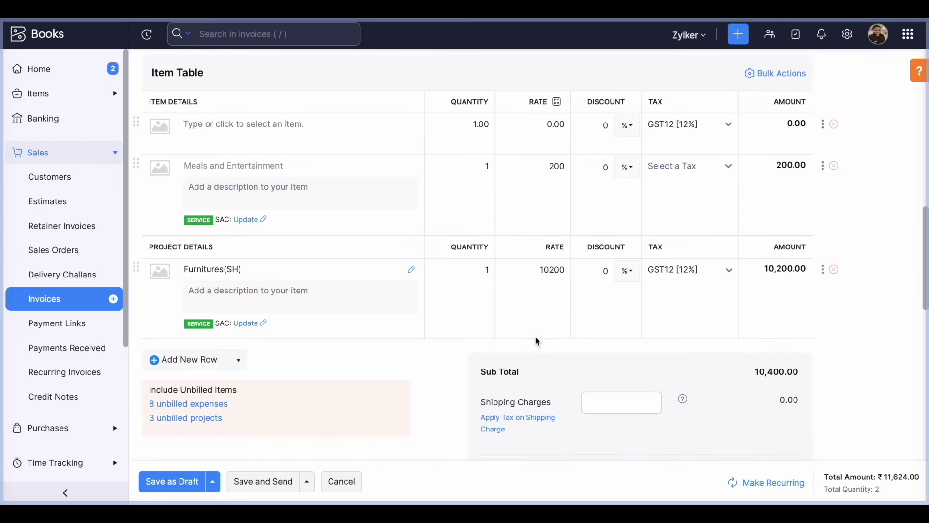
pyautogui.scroll(-2, 536, 338)
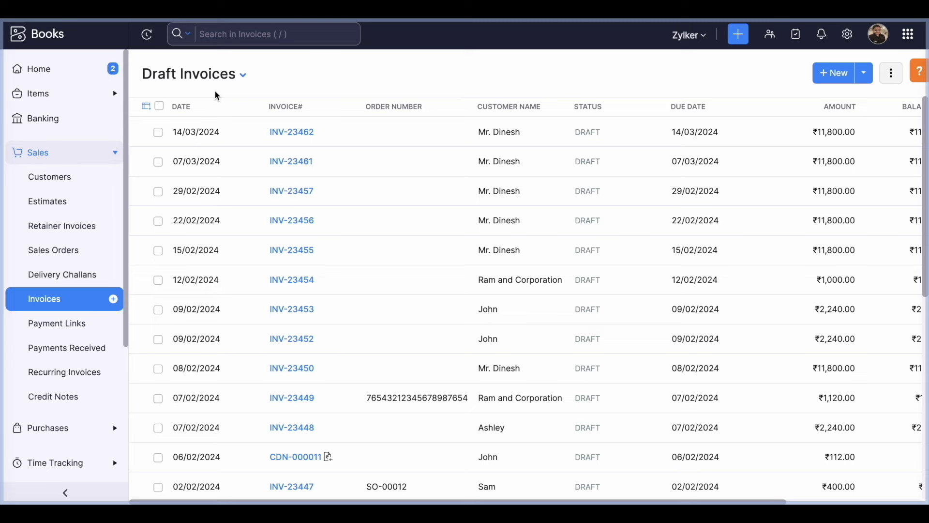
# Switch the invoices list from the draft view to the Unpaid view
pyautogui.click(189, 79)
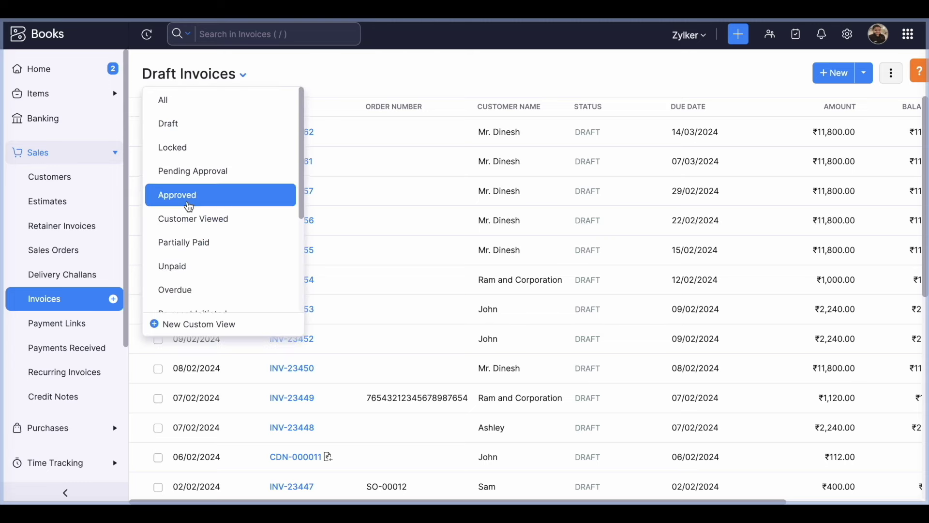
pyautogui.scroll(-1, 189, 207)
pyautogui.click(188, 220)
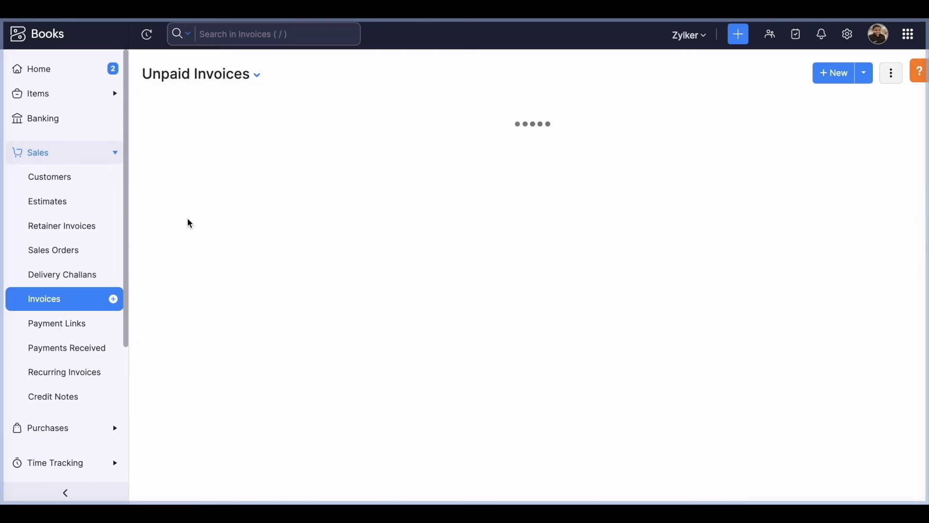
# Switch the invoices list to the Overdue view and browse the due dates, balances and branches
pyautogui.click(226, 79)
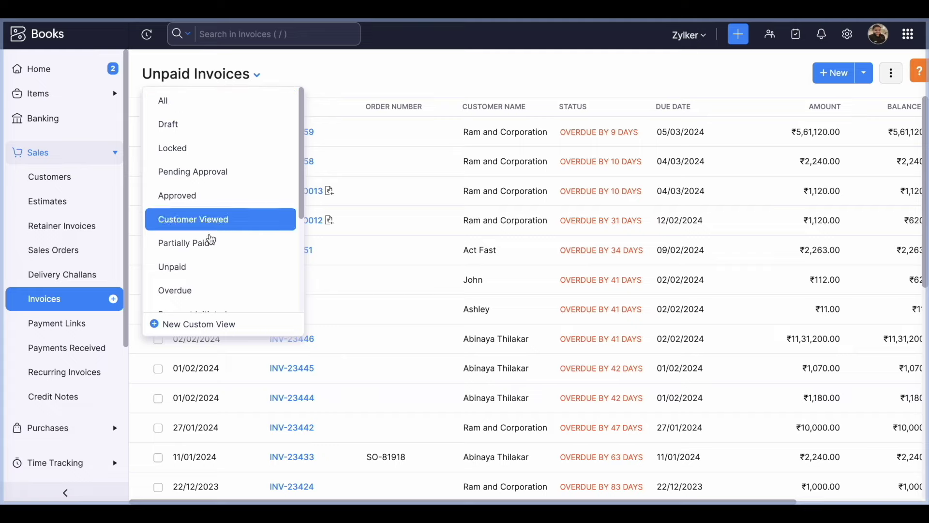
pyautogui.scroll(-2, 210, 242)
pyautogui.click(180, 245)
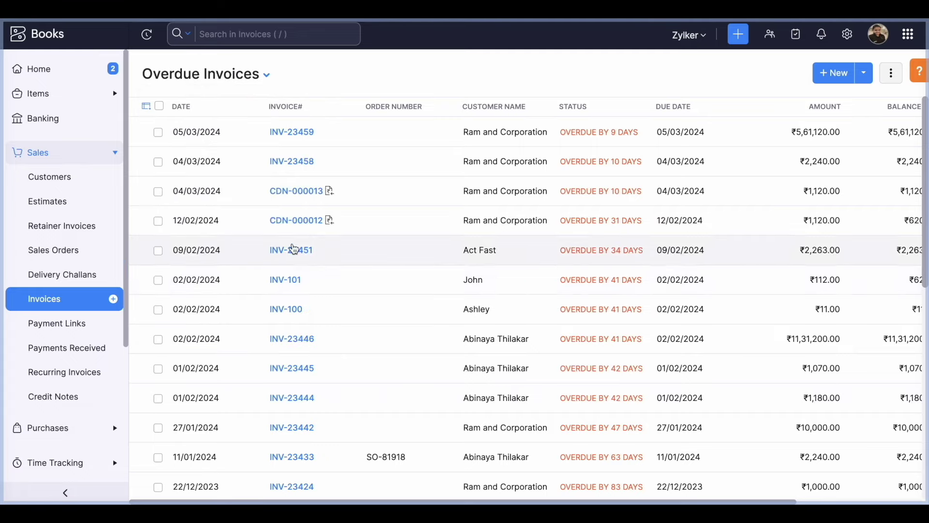
pyautogui.hscroll(3, 549, 294)
pyautogui.scroll(-10, 550, 294)
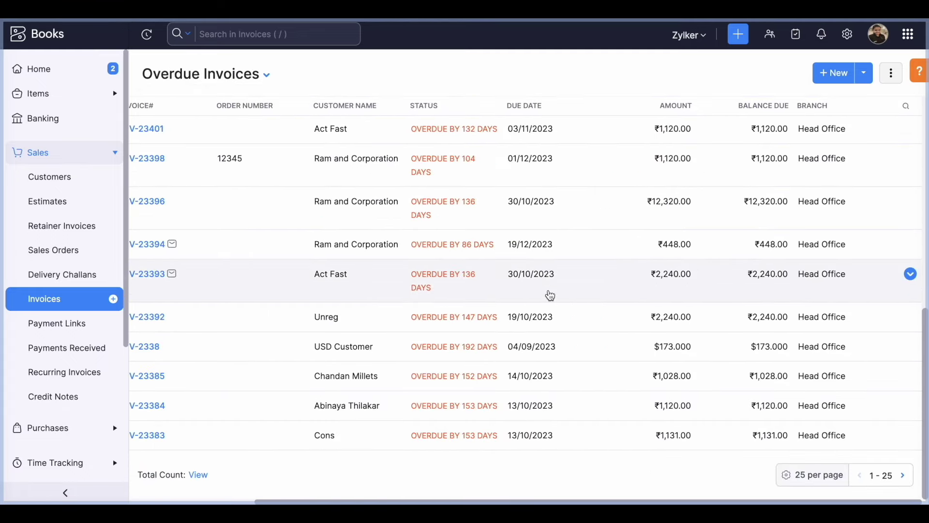
pyautogui.scroll(10, 550, 295)
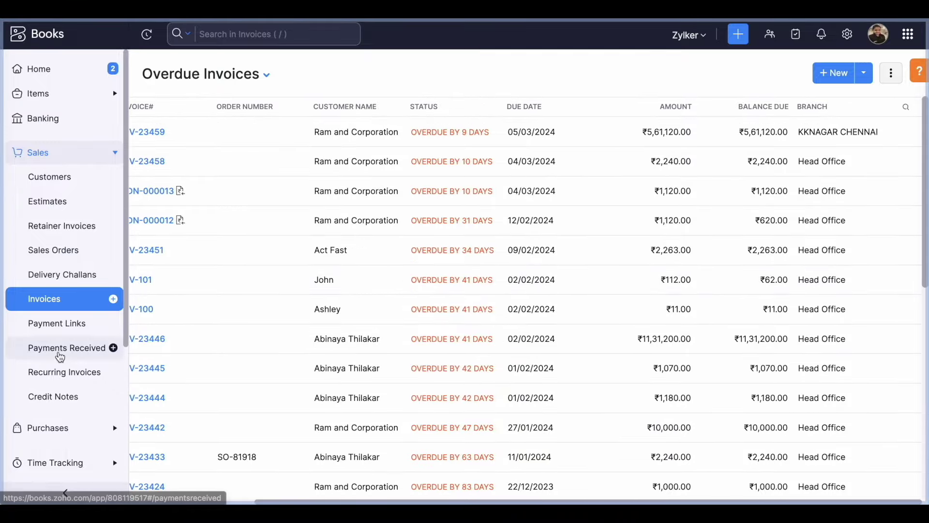
# Open the Customer Balance Summary report from the receivables reports
pyautogui.scroll(-5, 62, 354)
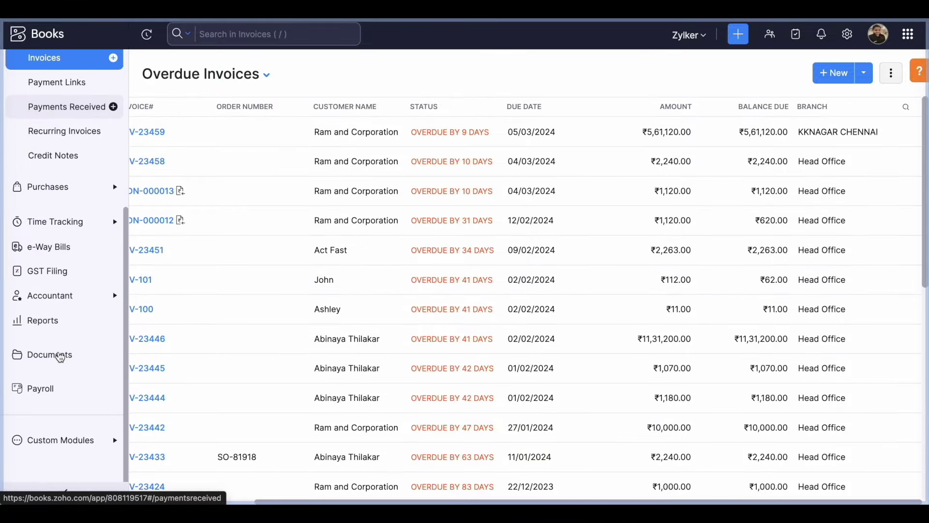
pyautogui.click(43, 323)
pyautogui.scroll(-4, 525, 264)
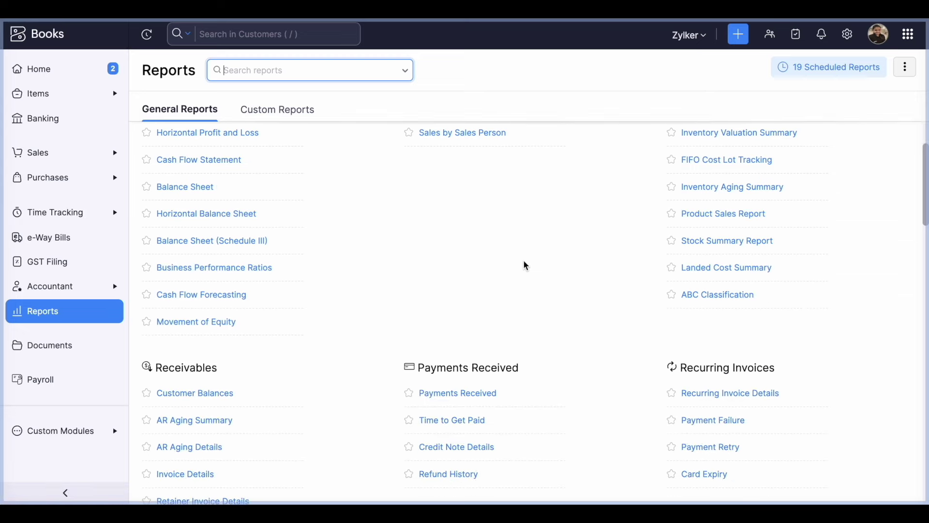
pyautogui.scroll(-1, 526, 266)
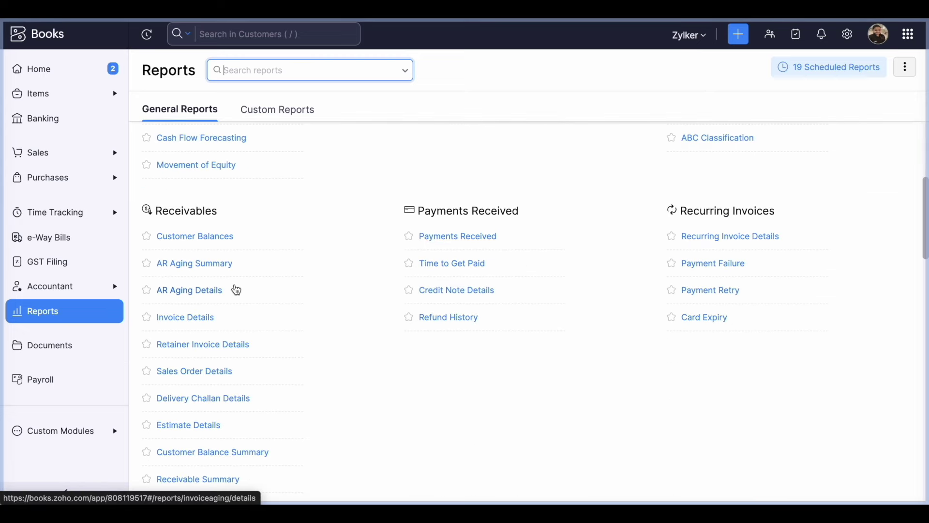
pyautogui.click(210, 453)
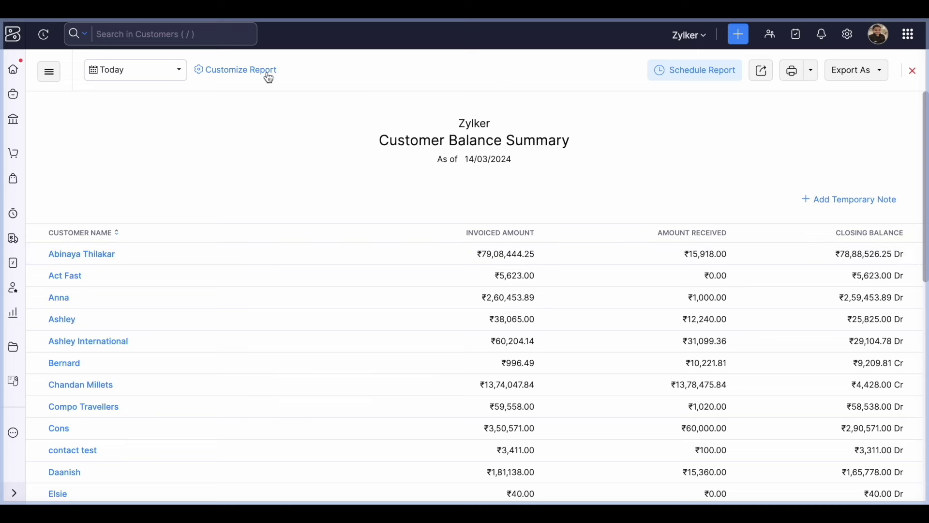
# Customize the report's columns by removing Closing Balance and adding Unused Advance Payment and Credit Note Balance (BCY)
pyautogui.click(238, 70)
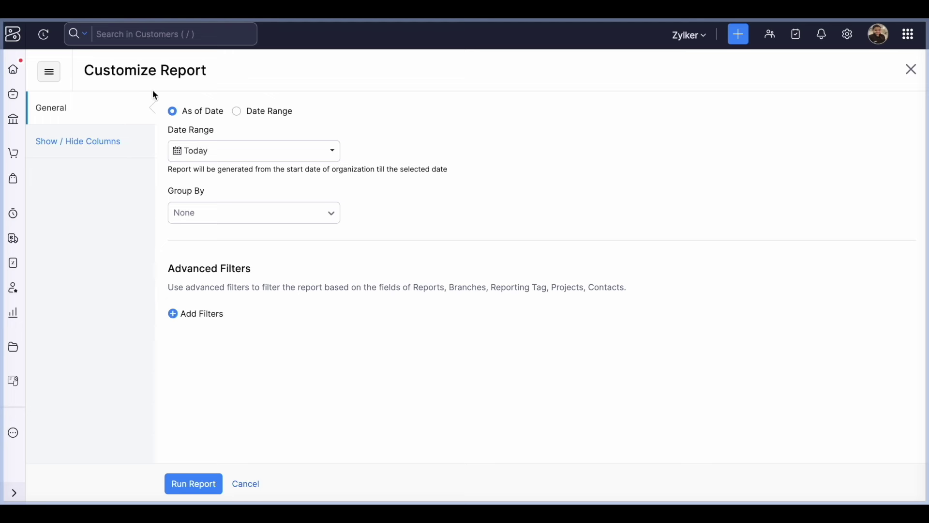
pyautogui.click(89, 148)
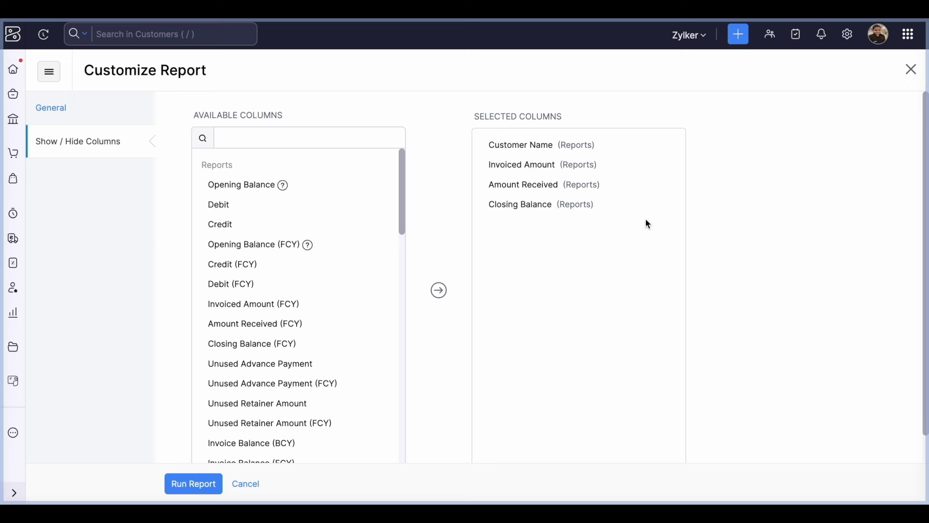
pyautogui.click(665, 203)
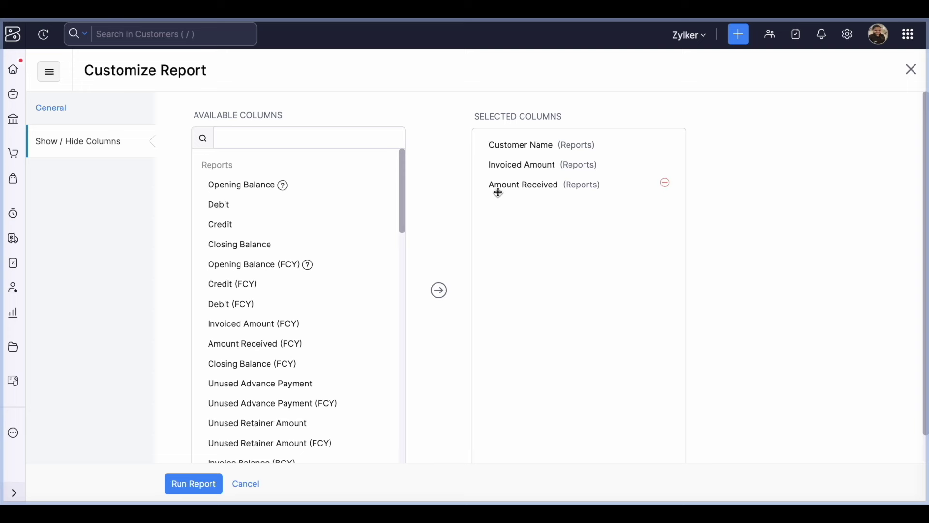
pyautogui.scroll(-1, 308, 326)
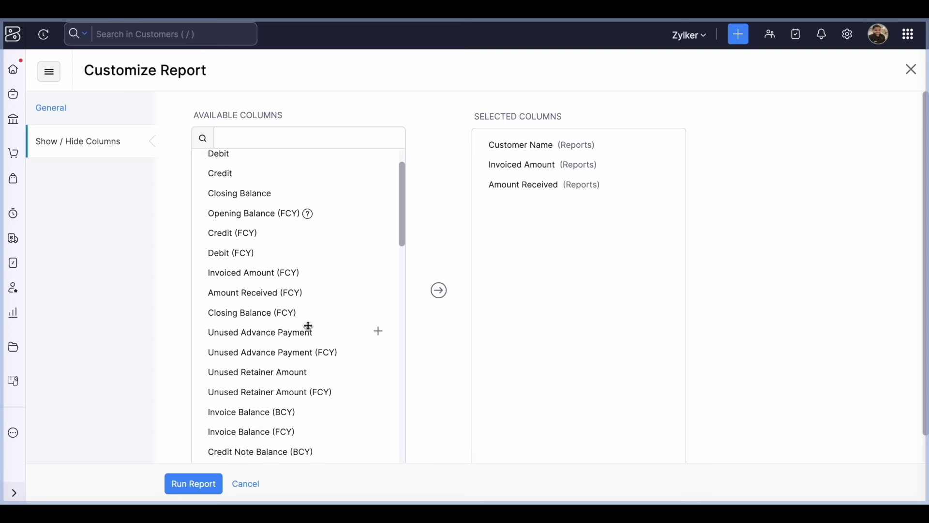
pyautogui.click(379, 333)
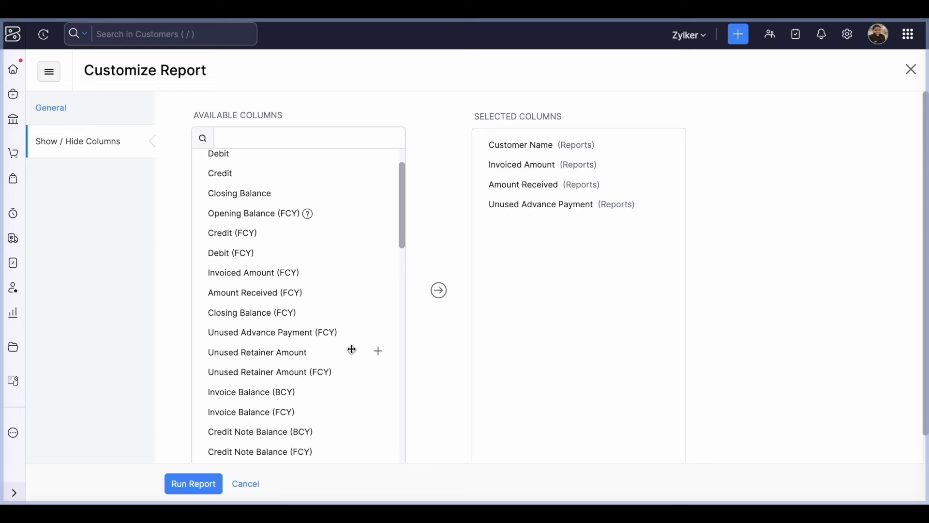
pyautogui.scroll(-1, 342, 382)
pyautogui.scroll(-1, 342, 383)
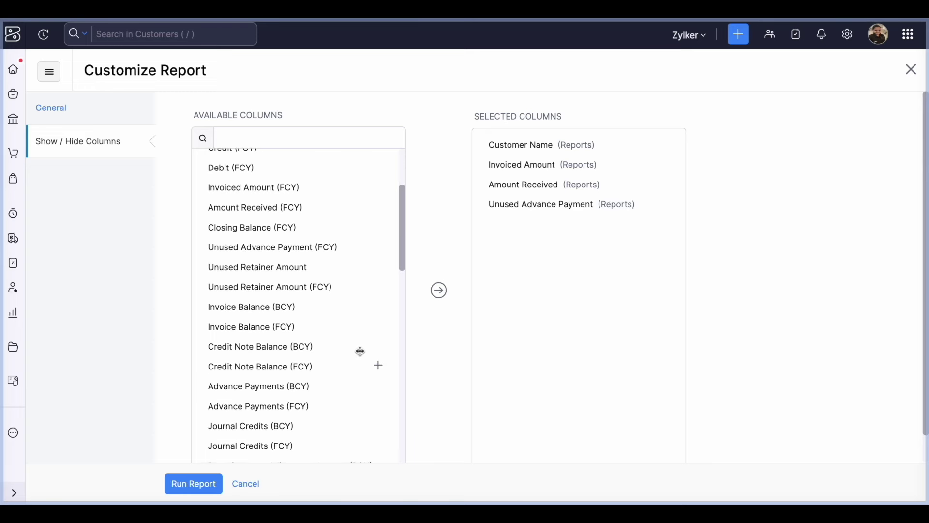
pyautogui.click(380, 348)
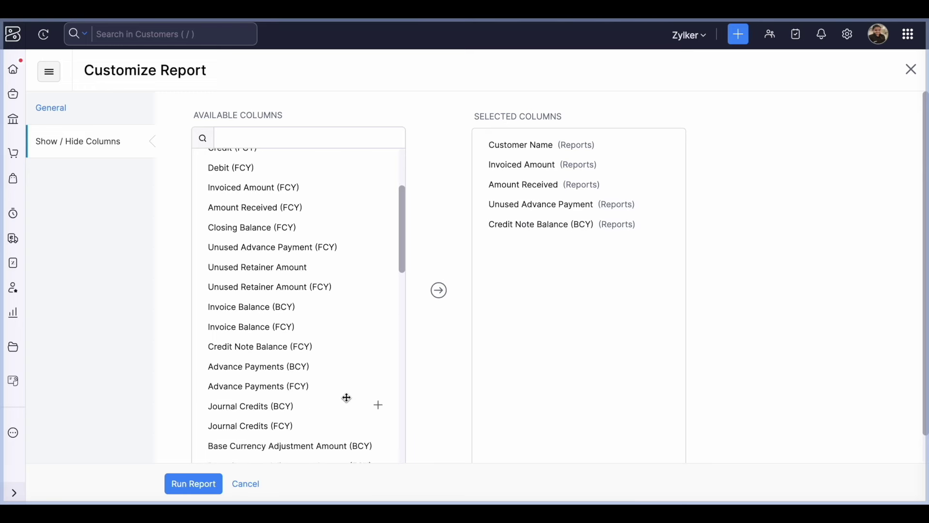
# Add the Receivable Amount and Available Credits (BCY) columns and run the customized report
pyautogui.scroll(-5, 347, 397)
pyautogui.scroll(-2, 347, 398)
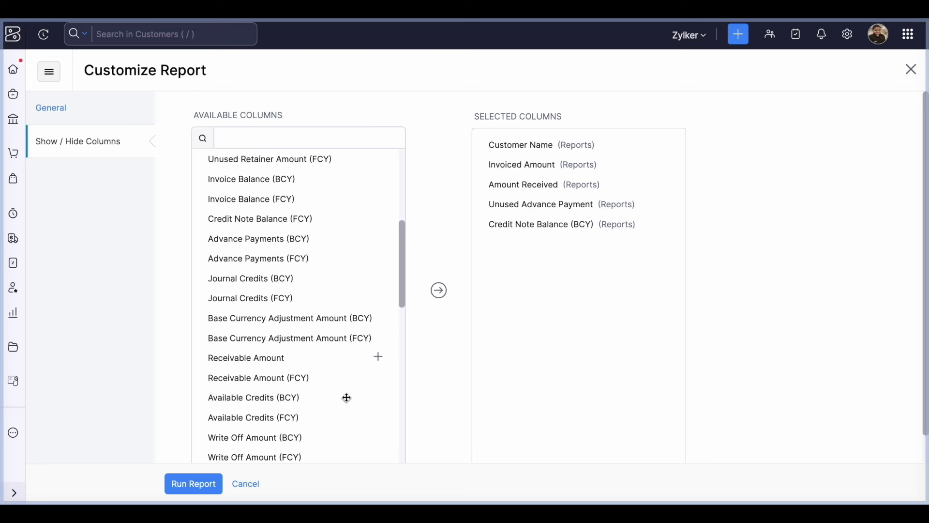
pyautogui.click(380, 358)
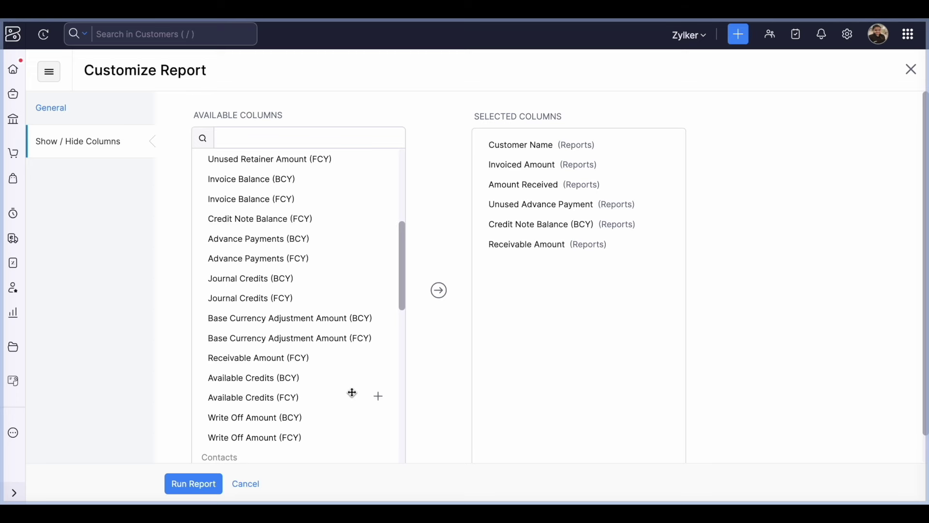
pyautogui.scroll(-1, 352, 390)
pyautogui.click(378, 345)
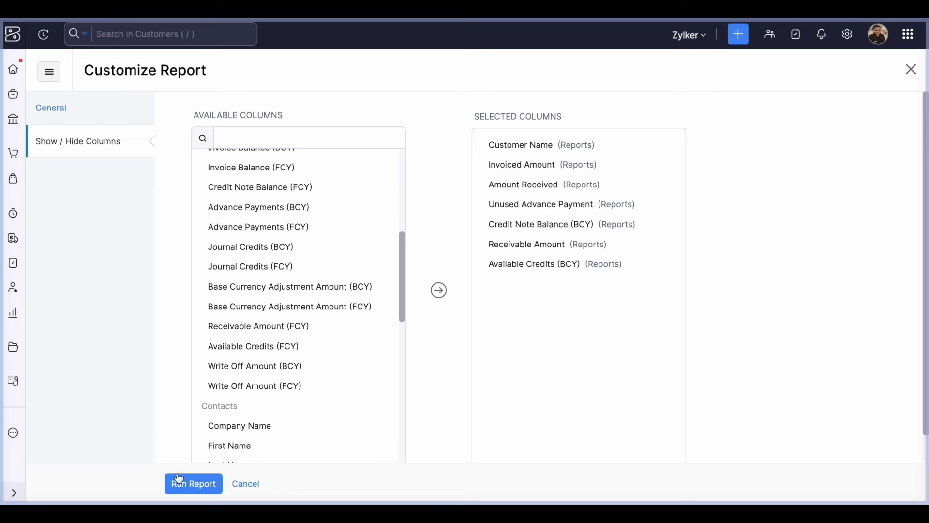
pyautogui.click(182, 488)
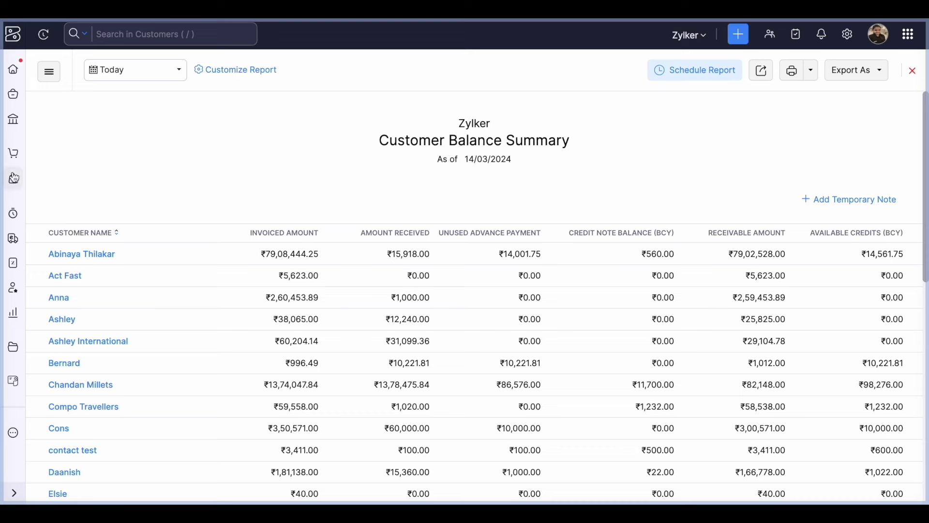
# Go to the Payments Received list in the Customer Advance view and show its available list views
pyautogui.click(15, 154)
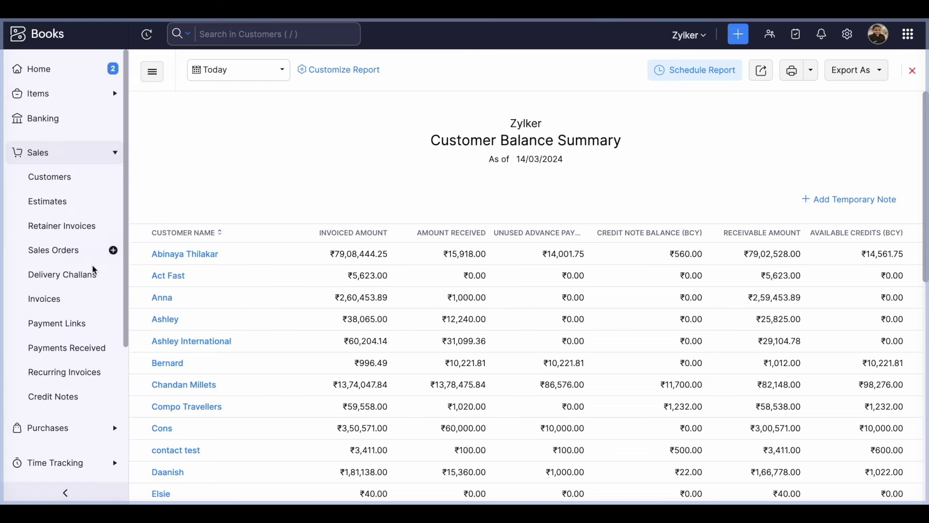
pyautogui.click(60, 301)
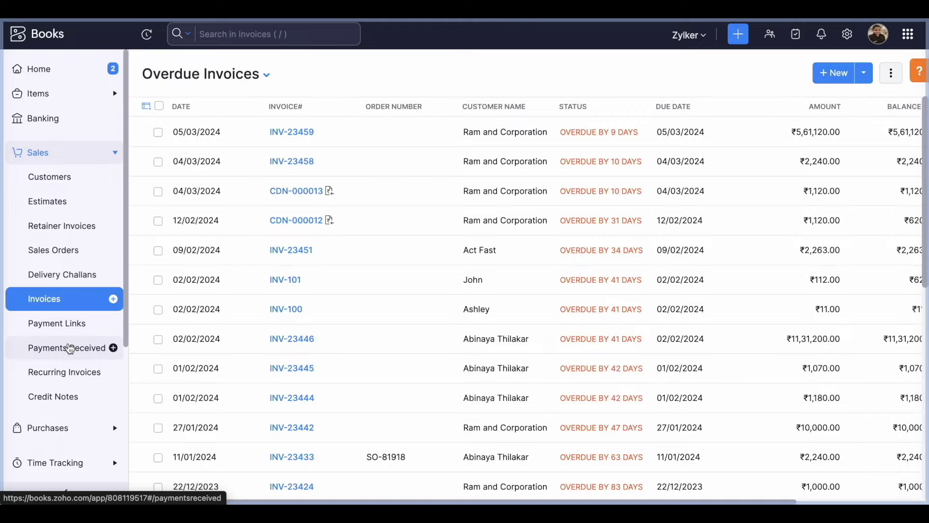
pyautogui.click(70, 348)
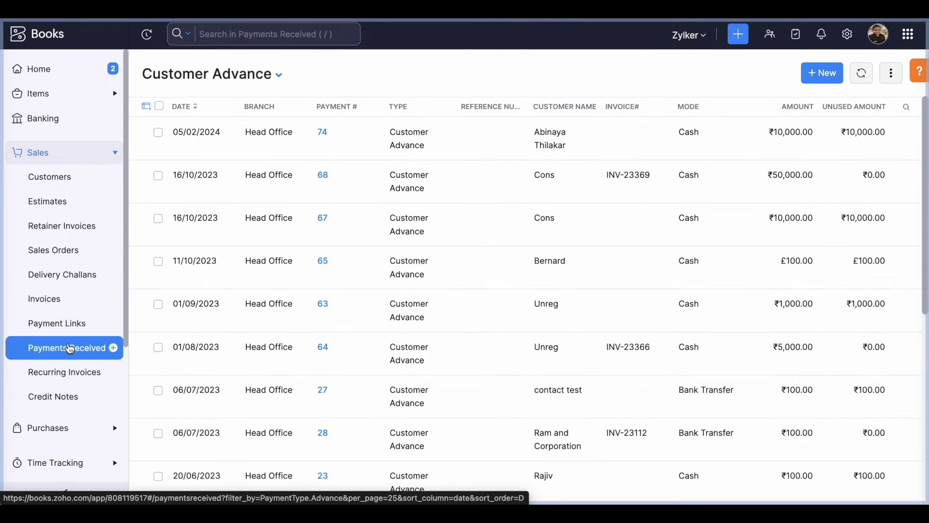
pyautogui.click(187, 83)
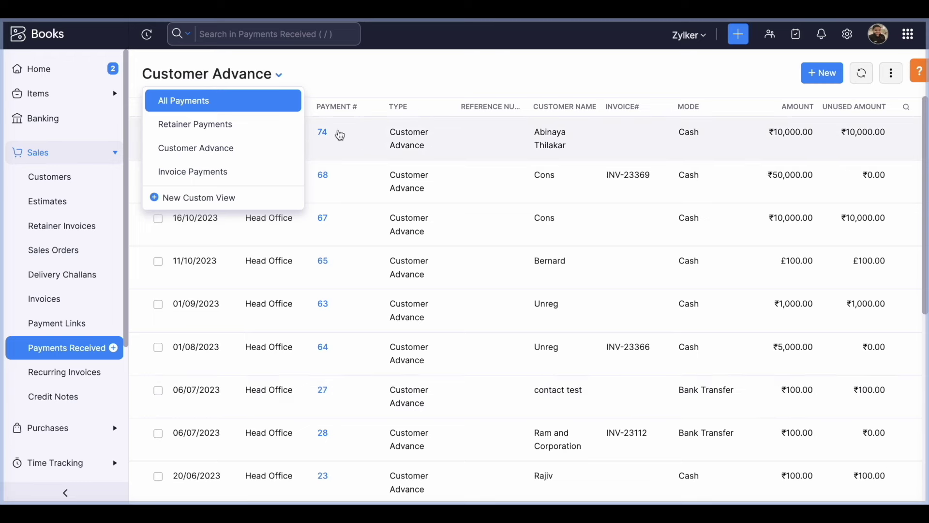
# Open customer advance payment 74, dated 05/02/2024, and bring up its refund form
pyautogui.click(323, 134)
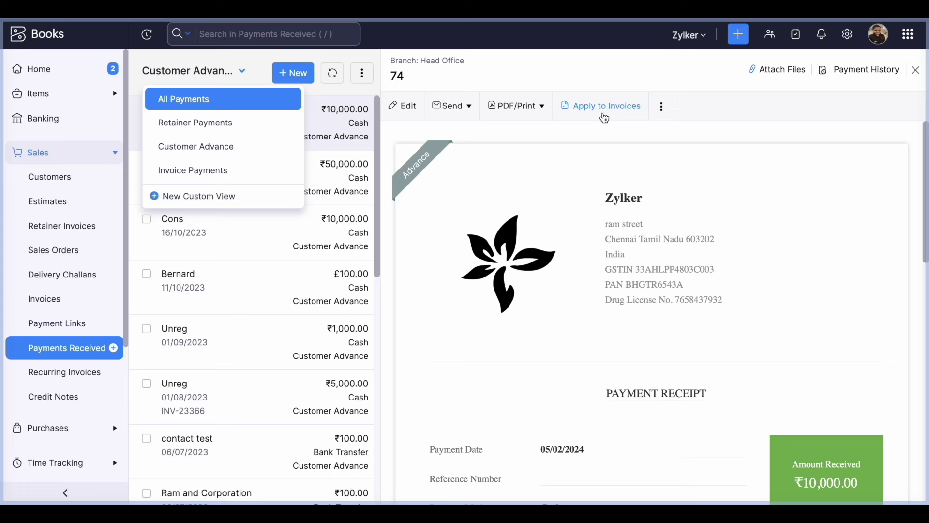
pyautogui.click(659, 111)
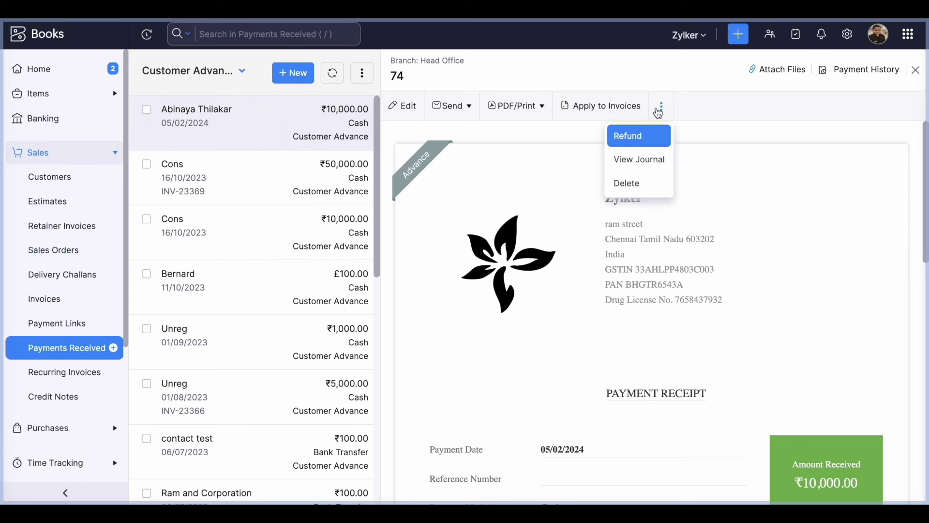
pyautogui.click(638, 136)
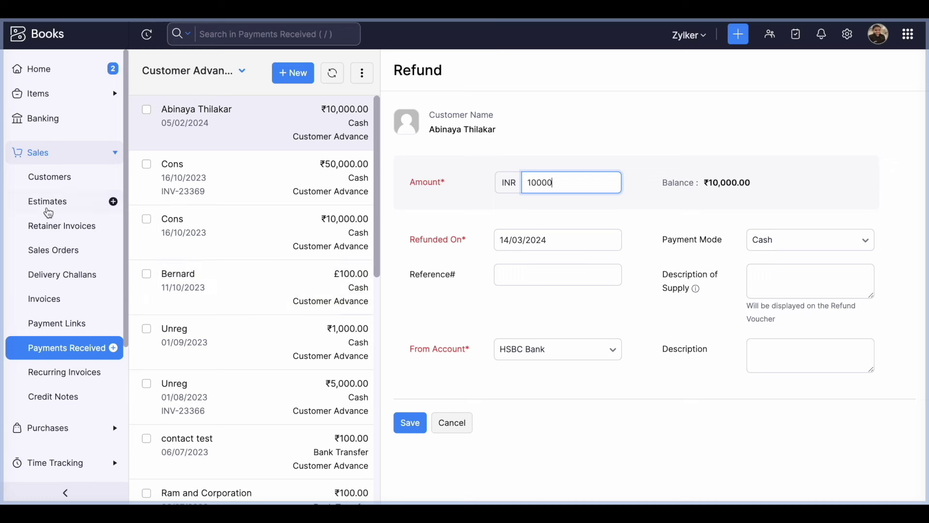
# Leave the refund form and open the AR Aging Summary report from the receivables reports
pyautogui.scroll(-5, 54, 339)
pyautogui.click(38, 321)
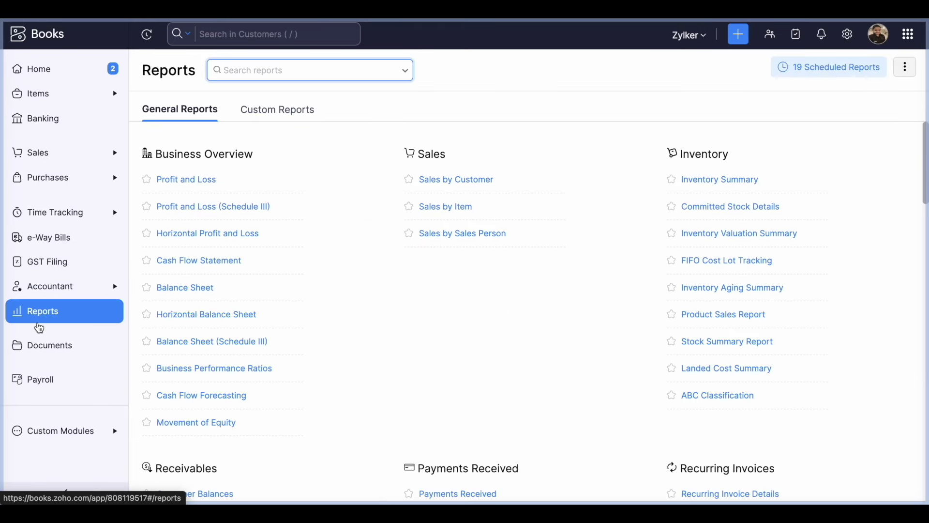
pyautogui.scroll(-4, 228, 357)
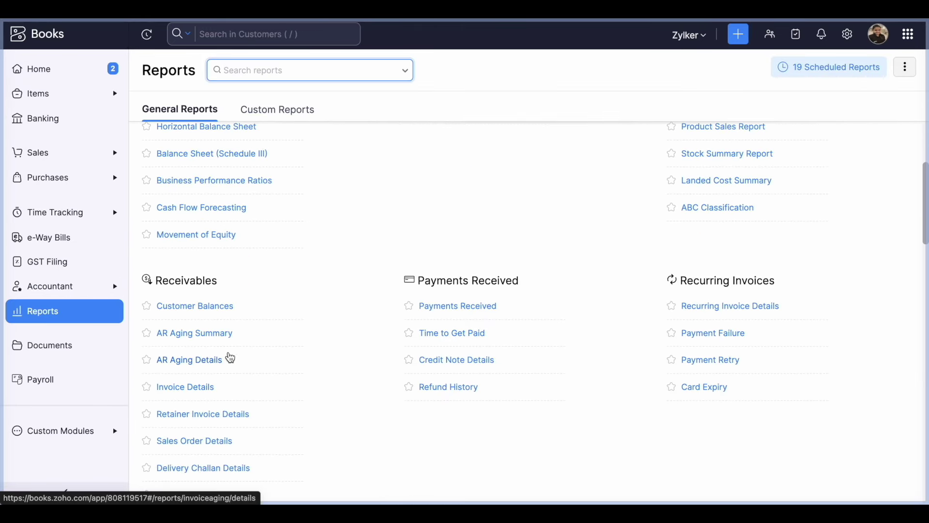
pyautogui.scroll(-1, 230, 357)
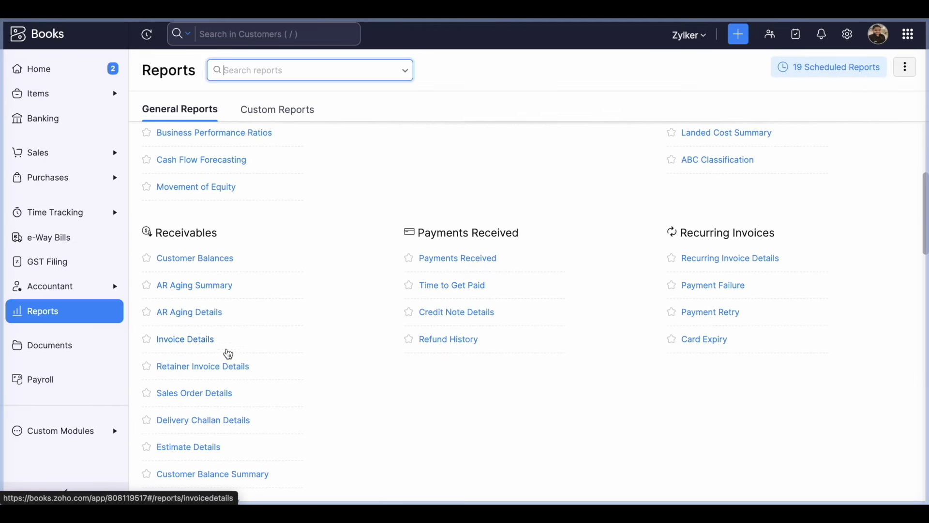
pyautogui.click(184, 288)
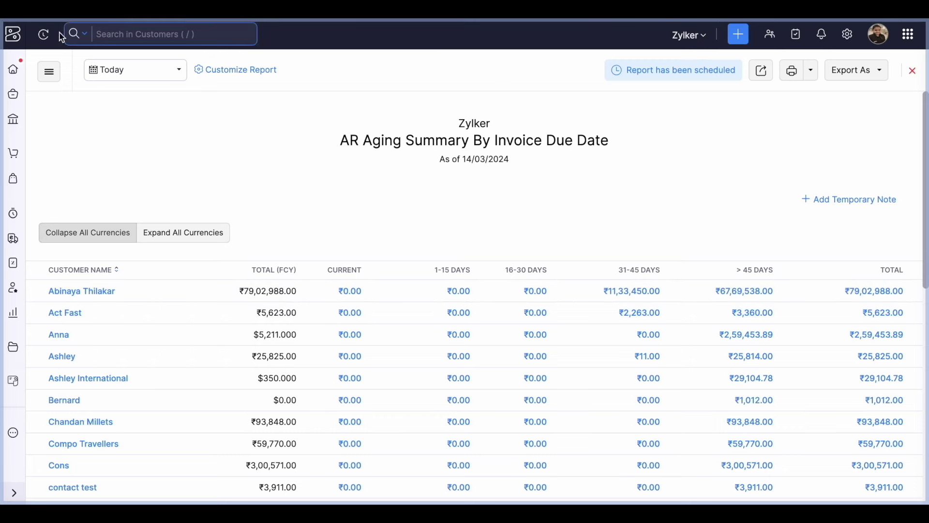
# Return to the reports list and open the AR Aging Details report
pyautogui.hotkey('alt', 'Left')
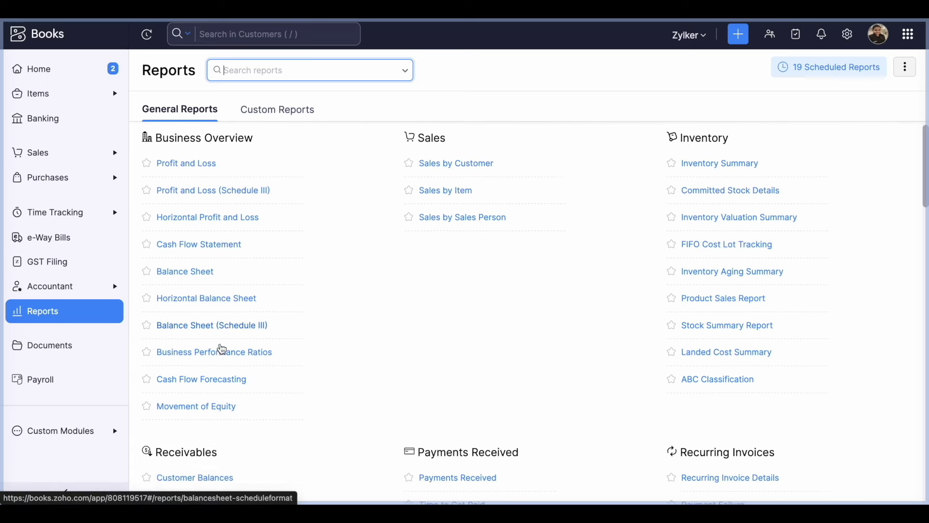
pyautogui.scroll(-4, 221, 348)
pyautogui.click(187, 359)
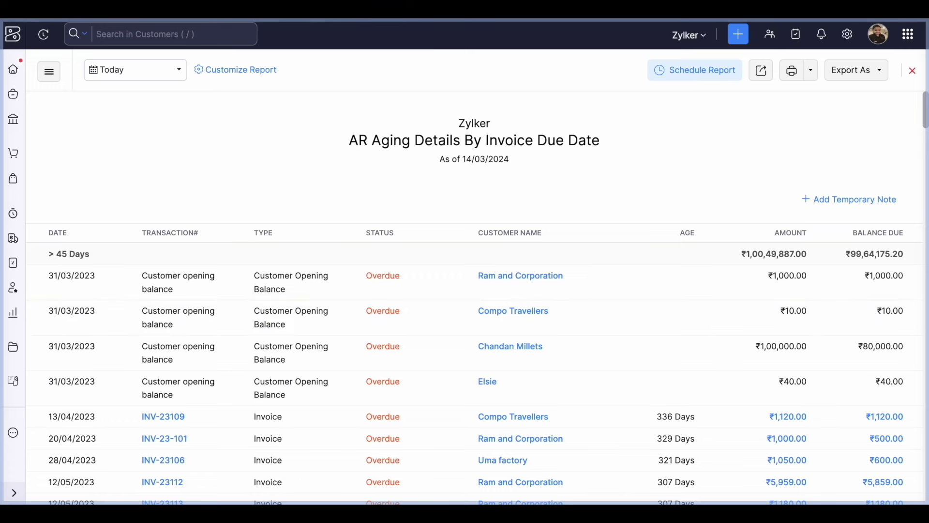
# Go back to the reports list and reopen the AR Aging Summary report to examine the aging buckets
pyautogui.scroll(-3, 217, 424)
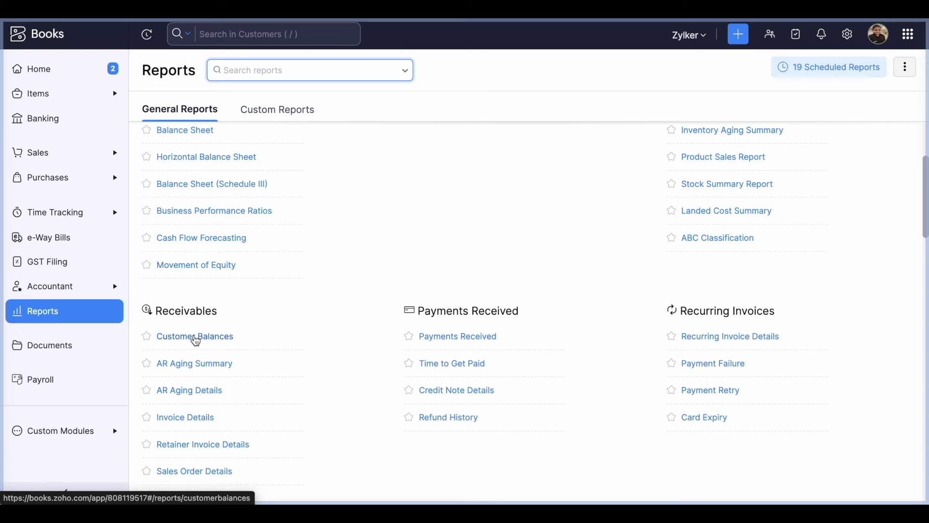
pyautogui.scroll(-1, 196, 340)
pyautogui.click(180, 305)
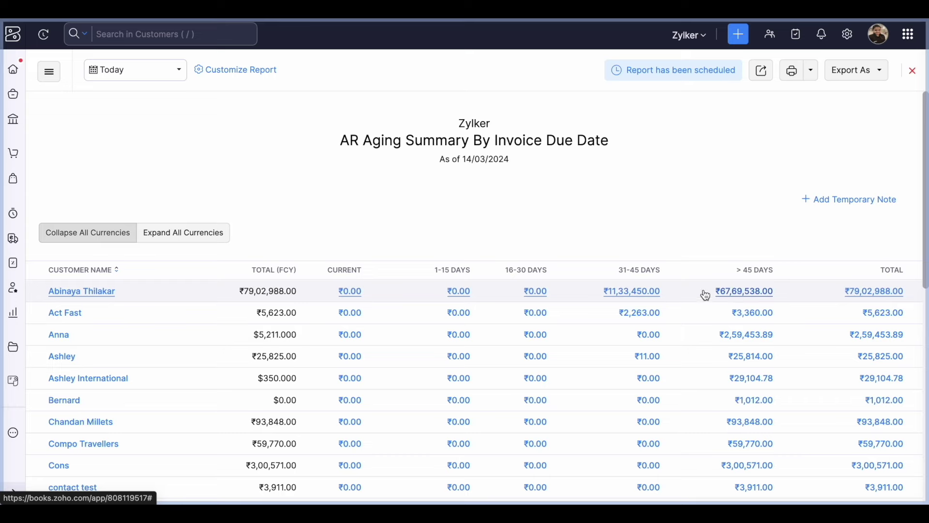
# Open overdue invoice INV-23459 from the invoices list and bring up its write-off form
pyautogui.click(14, 120)
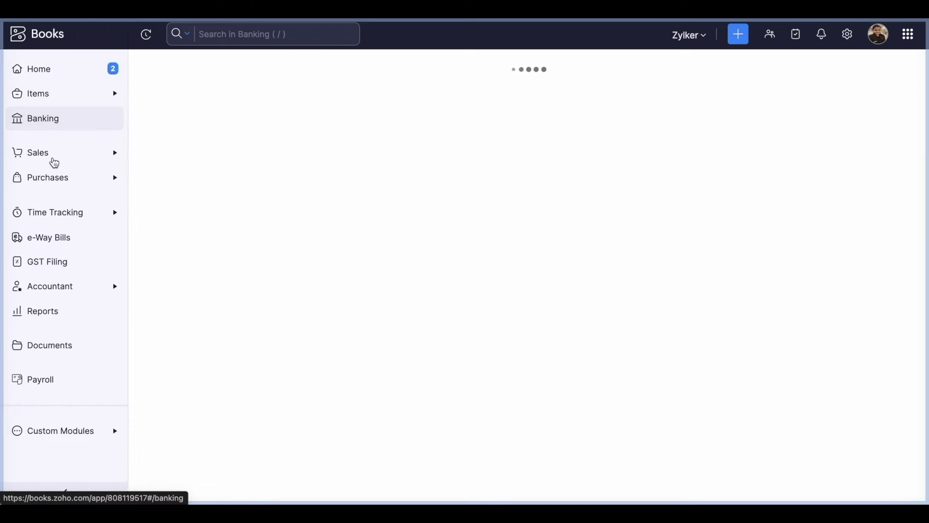
pyautogui.click(54, 156)
pyautogui.click(48, 301)
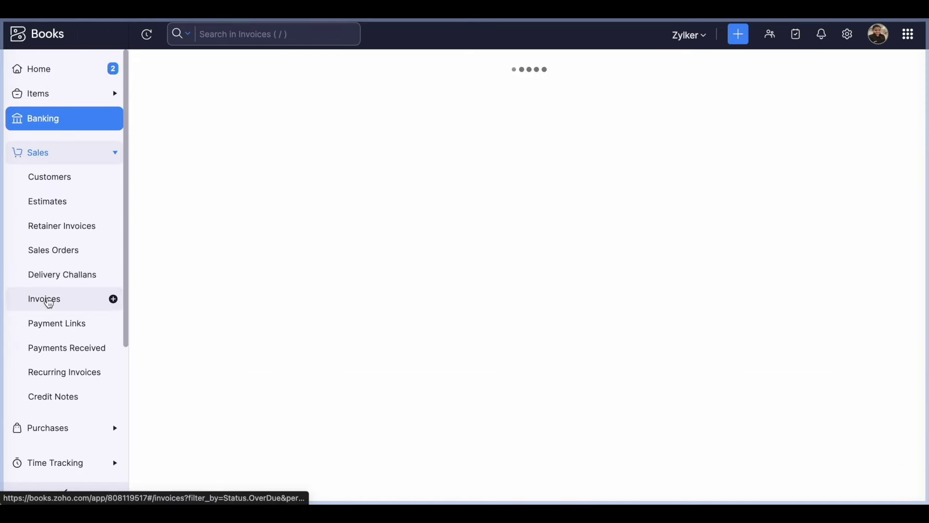
pyautogui.click(510, 140)
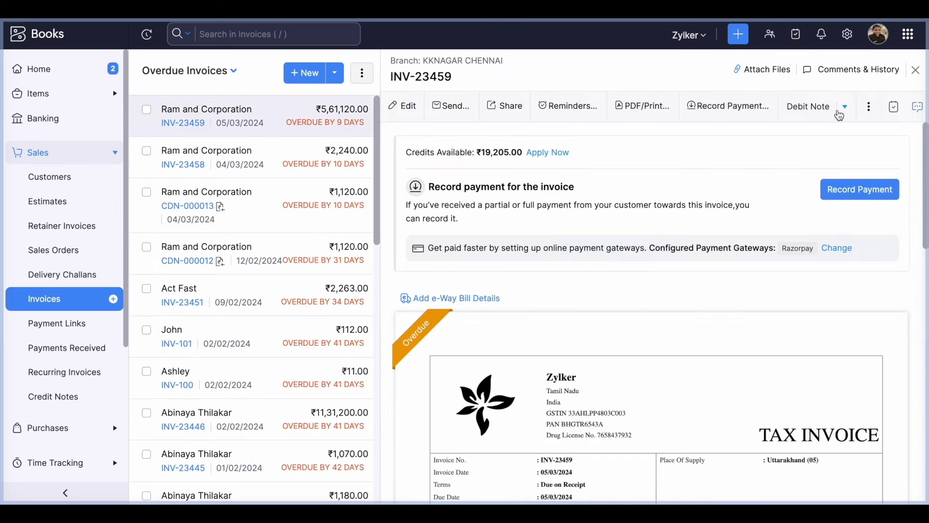
pyautogui.click(768, 107)
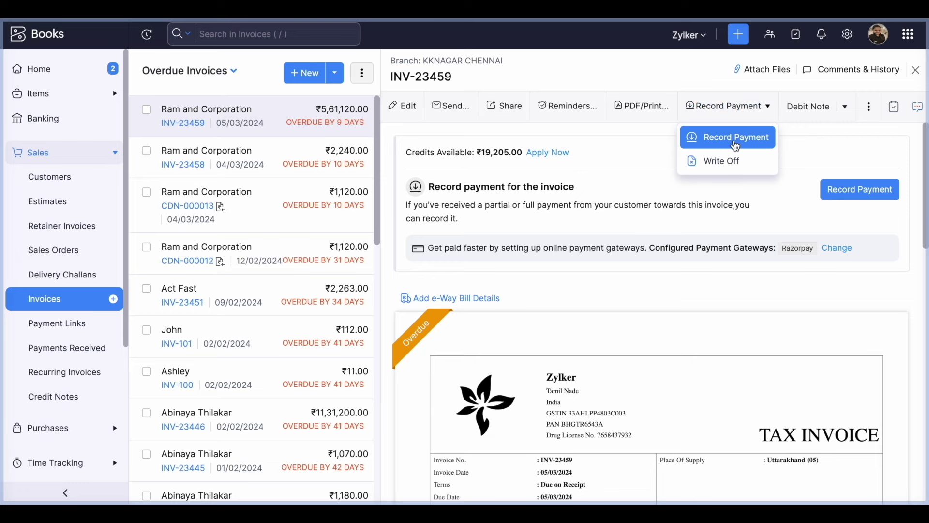
pyautogui.click(729, 162)
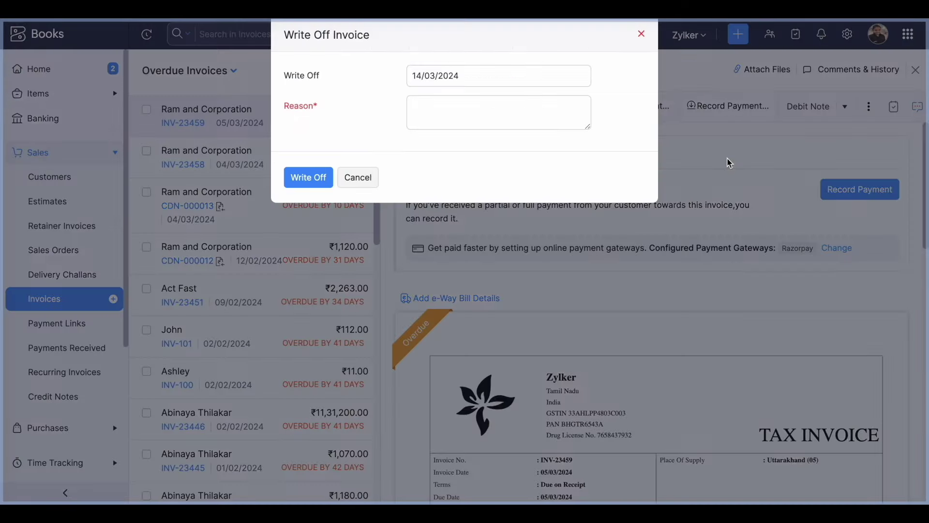
# Leave the write-off form and open the Vendor Balance Summary report from the payables reports
pyautogui.click(505, 107)
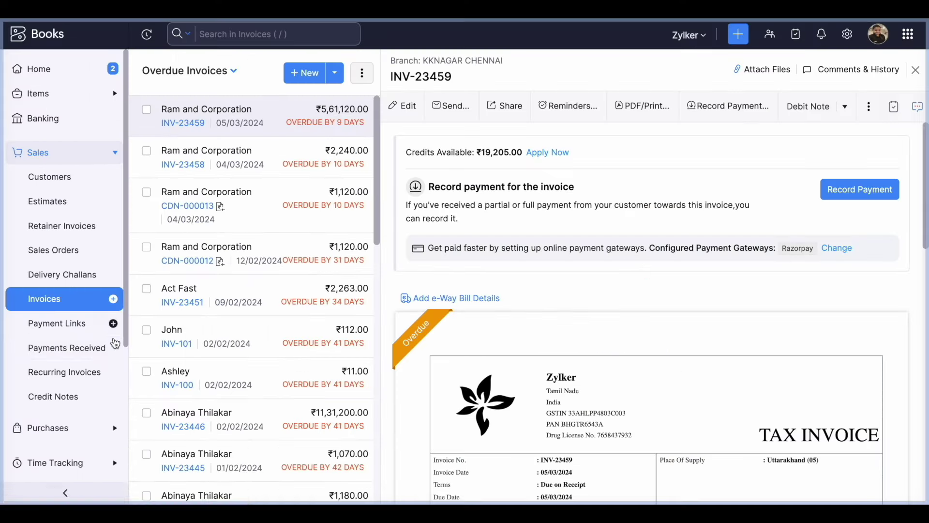
pyautogui.scroll(-5, 47, 330)
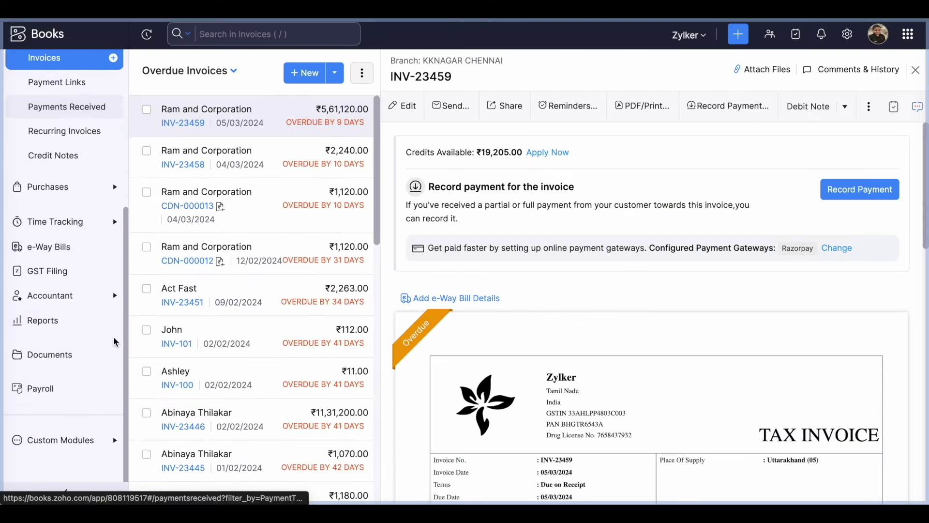
pyautogui.click(46, 328)
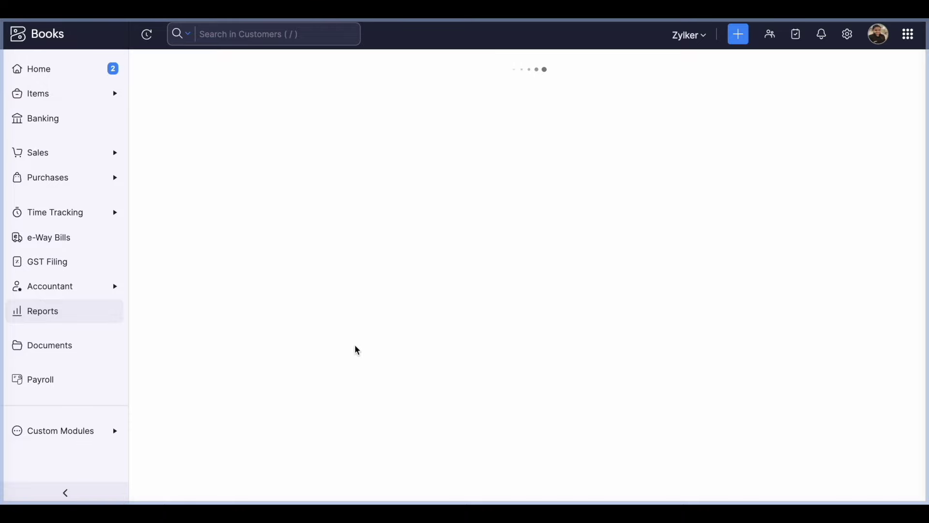
pyautogui.scroll(-10, 356, 349)
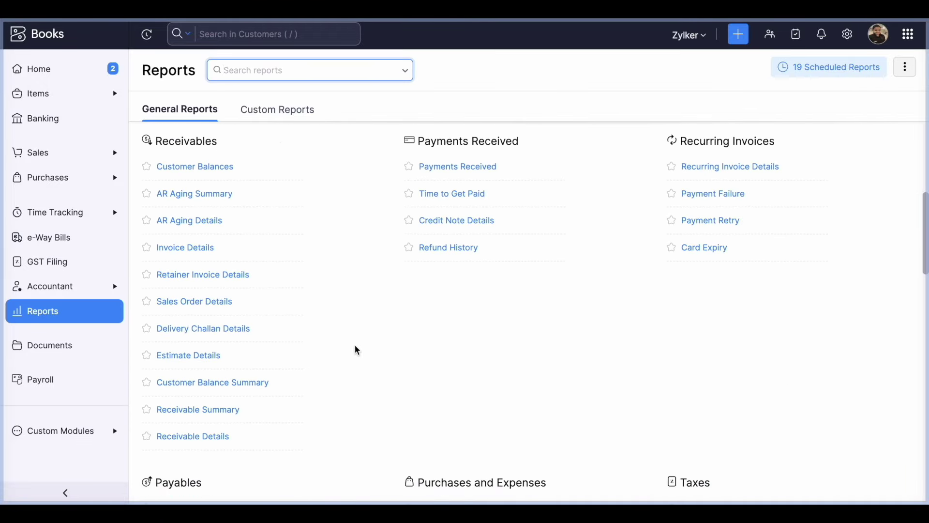
pyautogui.scroll(-1, 356, 350)
pyautogui.click(254, 312)
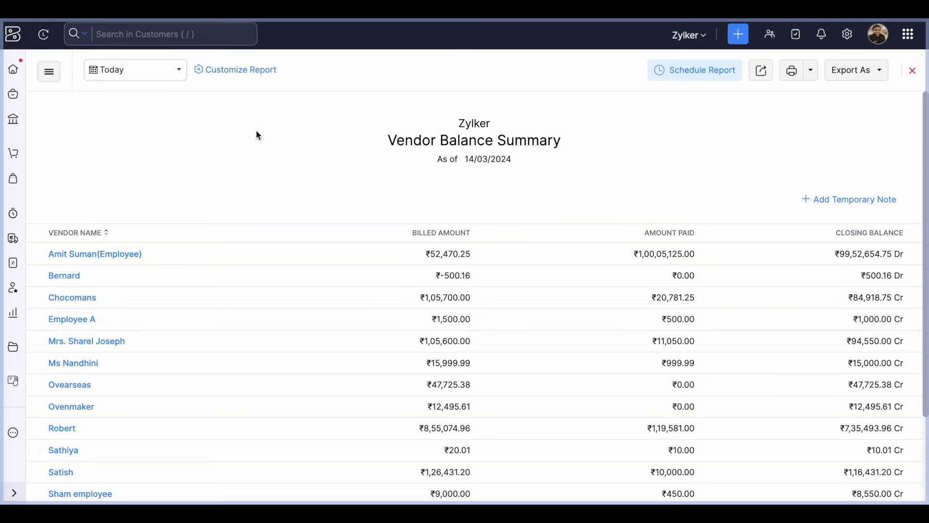
# Customize the Vendor Balance Summary columns by removing Closing Balance and adding Unused Advance Payment
pyautogui.click(235, 69)
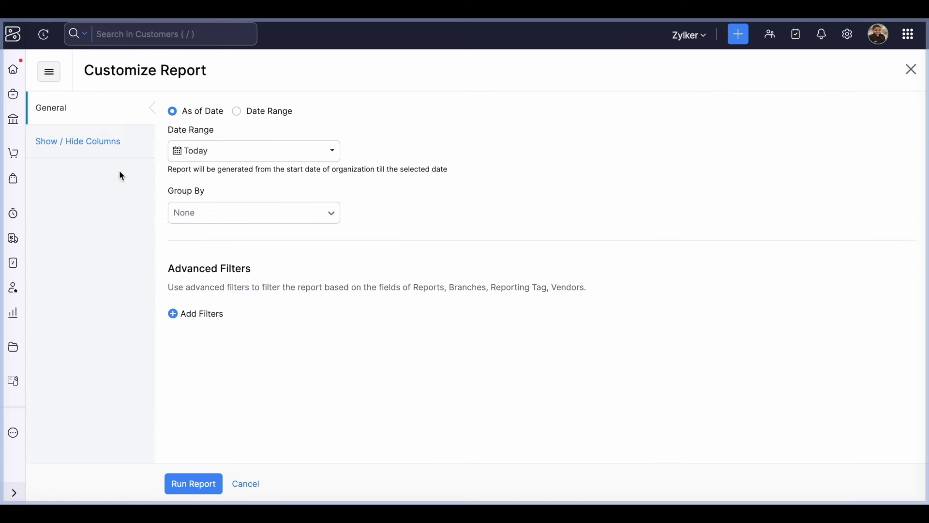
pyautogui.click(111, 149)
pyautogui.scroll(-3, 245, 348)
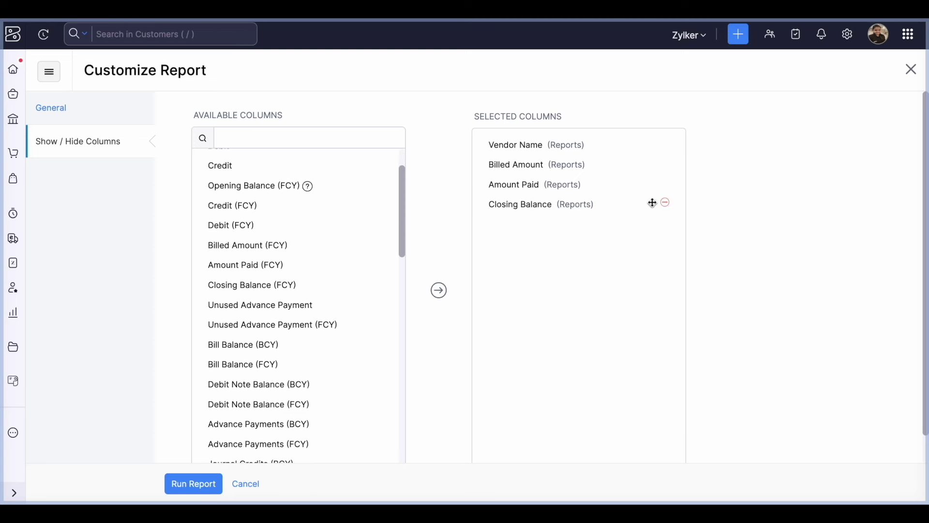
pyautogui.click(665, 204)
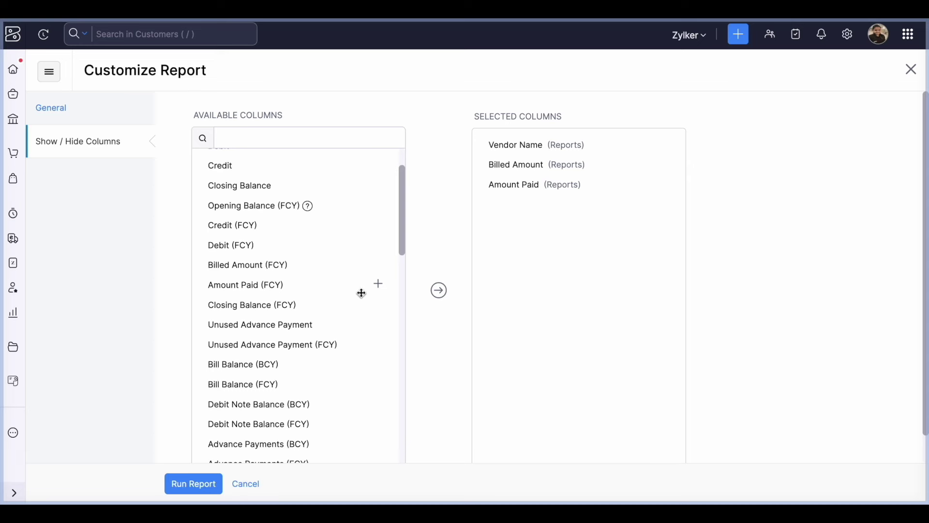
pyautogui.click(378, 323)
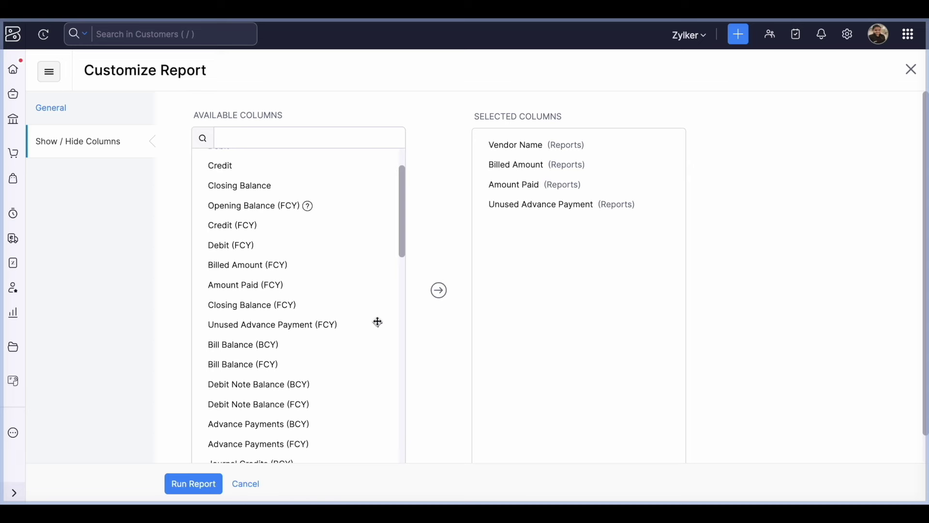
# Add the Payable Amount and Available Credits (BCY) columns to the report's selected columns
pyautogui.scroll(-1, 344, 369)
pyautogui.scroll(-2, 345, 369)
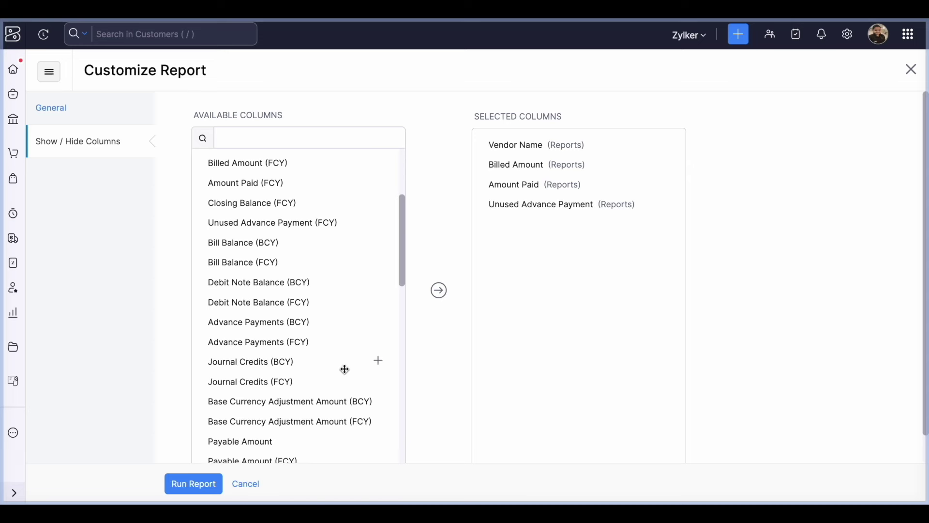
pyautogui.scroll(-2, 345, 370)
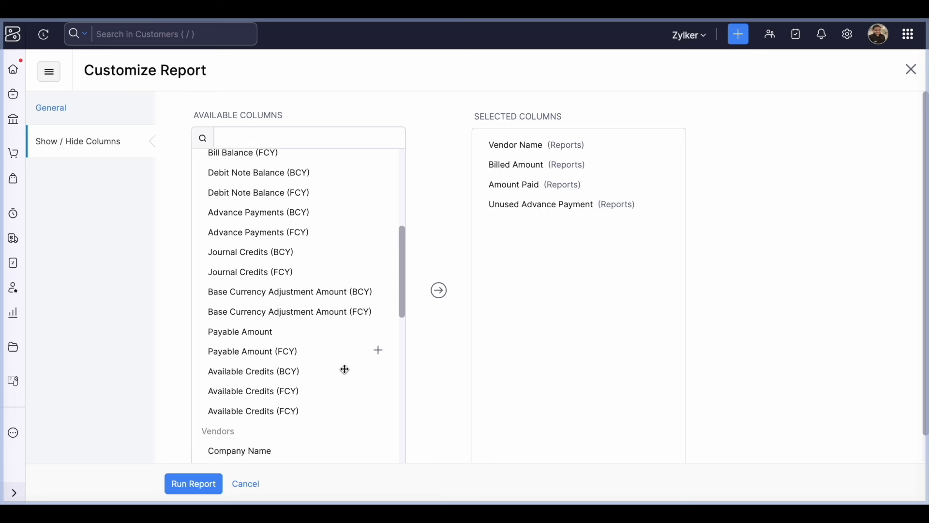
pyautogui.click(378, 332)
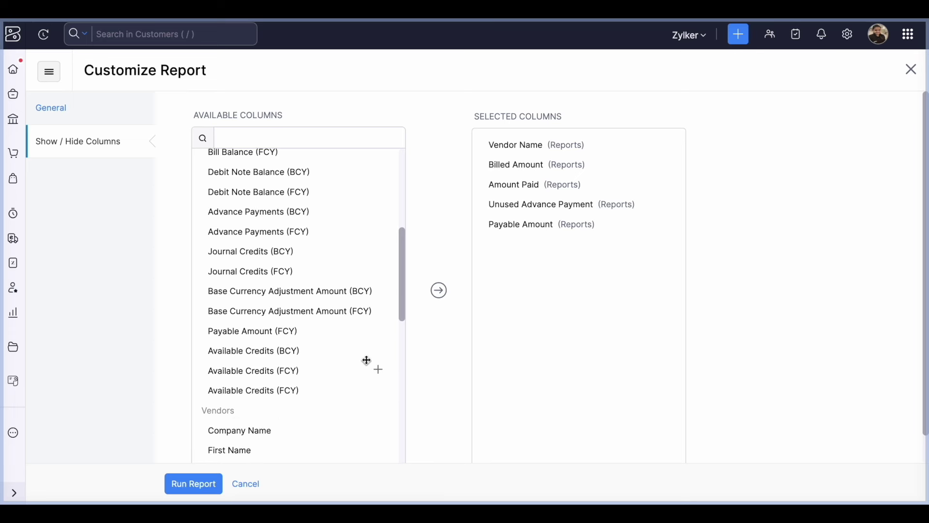
pyautogui.click(378, 348)
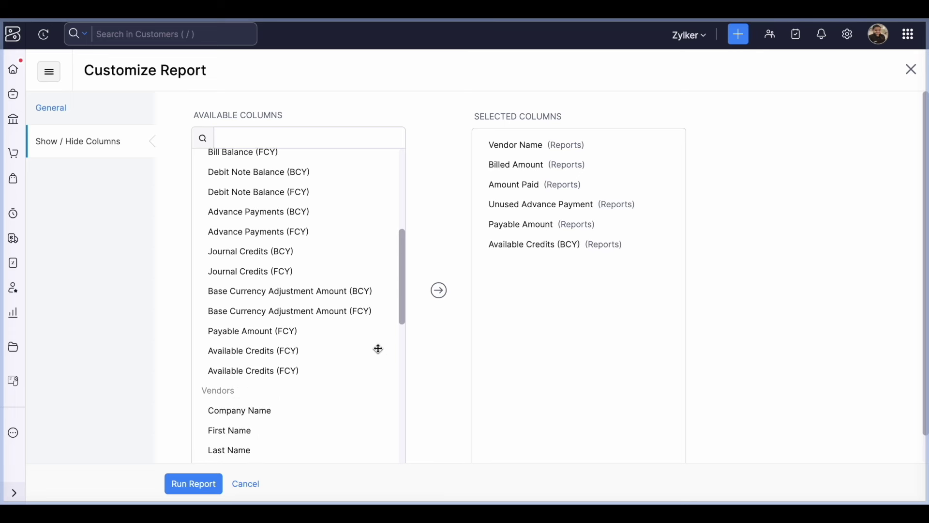
# Find the Debit Note Balance (BCY) column by searching for "deb", add it, and run the customized report
pyautogui.click(290, 127)
pyautogui.write('de')
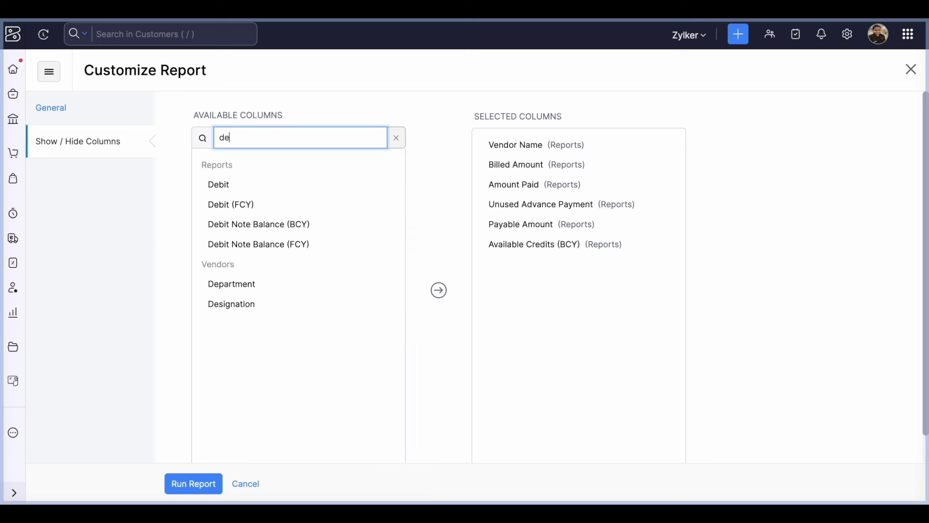
pyautogui.write('b')
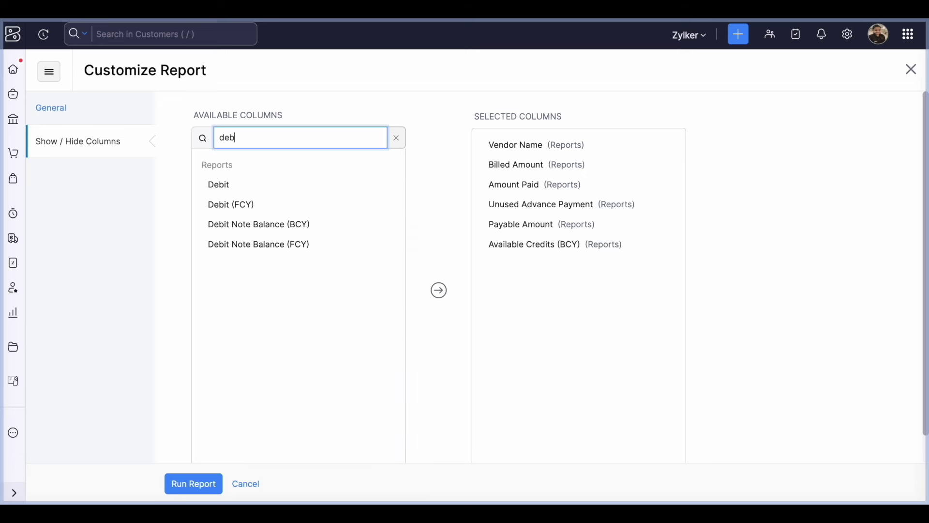
pyautogui.click(385, 223)
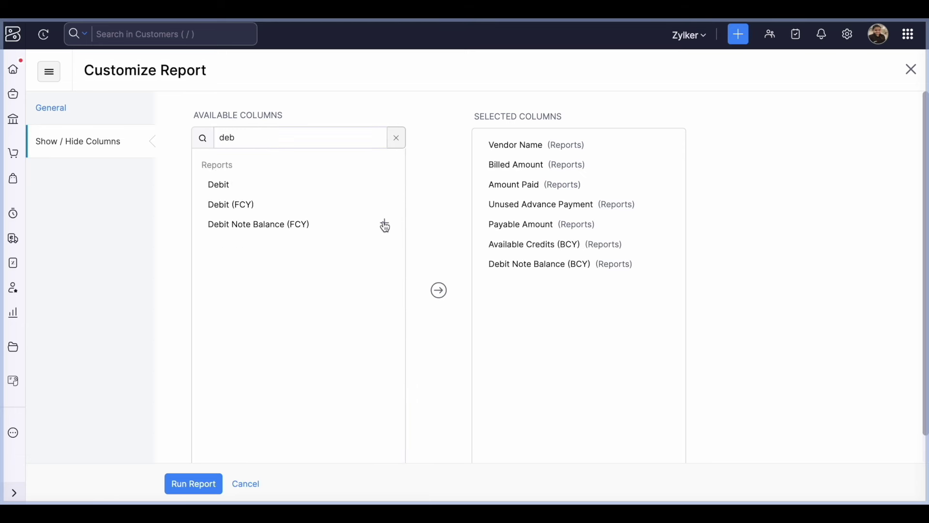
pyautogui.click(181, 483)
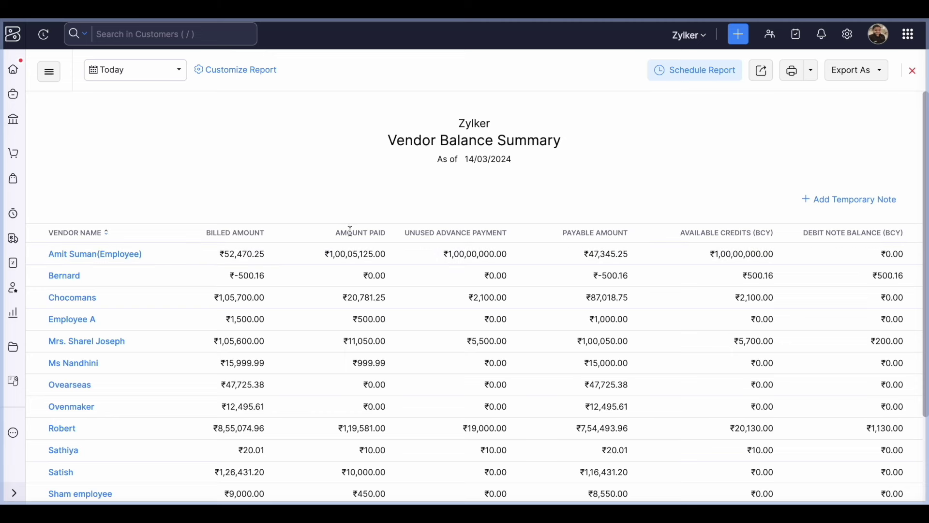
# Examine the Unused Advance Payment, Payable Amount and Available Credits (BCY) columns in the Vendor Balance Summary
pyautogui.moveTo(406, 236); pyautogui.dragTo(499, 235)
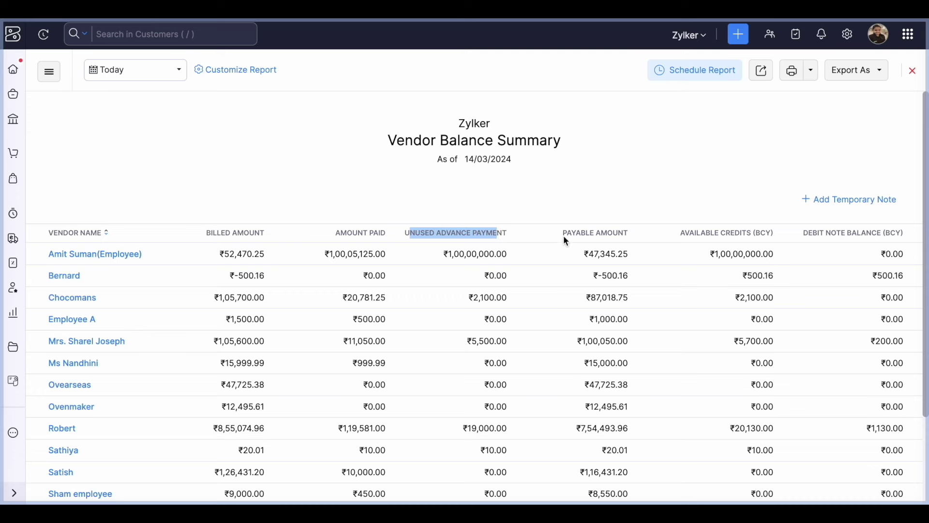
pyautogui.moveTo(562, 235); pyautogui.dragTo(624, 235)
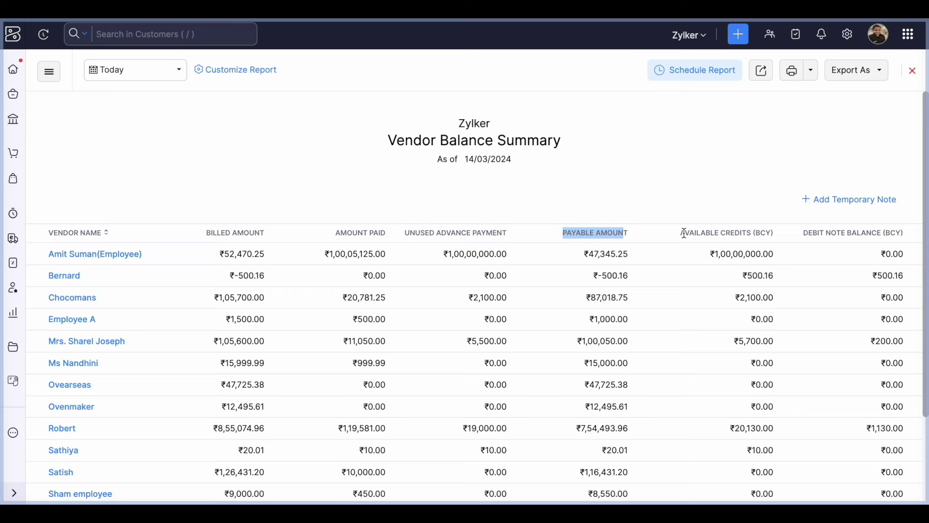
pyautogui.moveTo(684, 232); pyautogui.dragTo(751, 234)
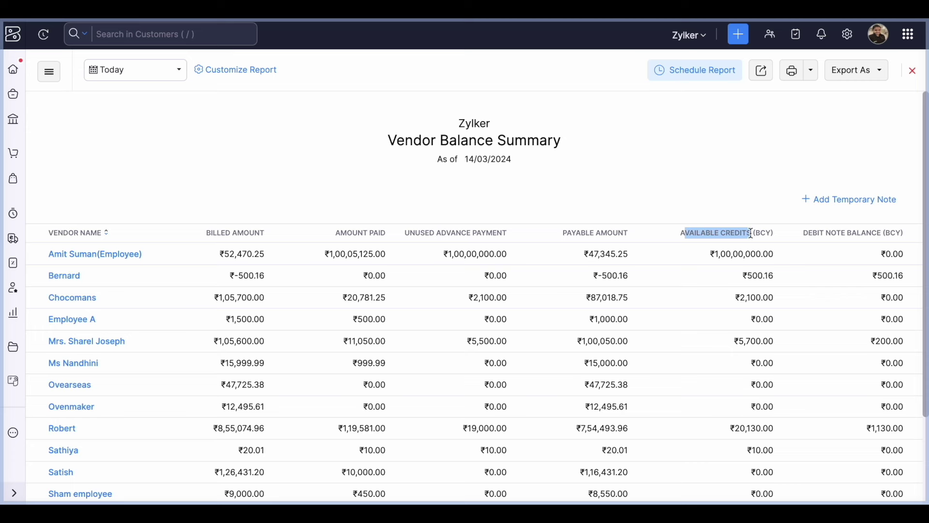
# Filter the payments made to Advance Payments and bring up the refund option for the payment dated 06/03/2024
pyautogui.click(13, 183)
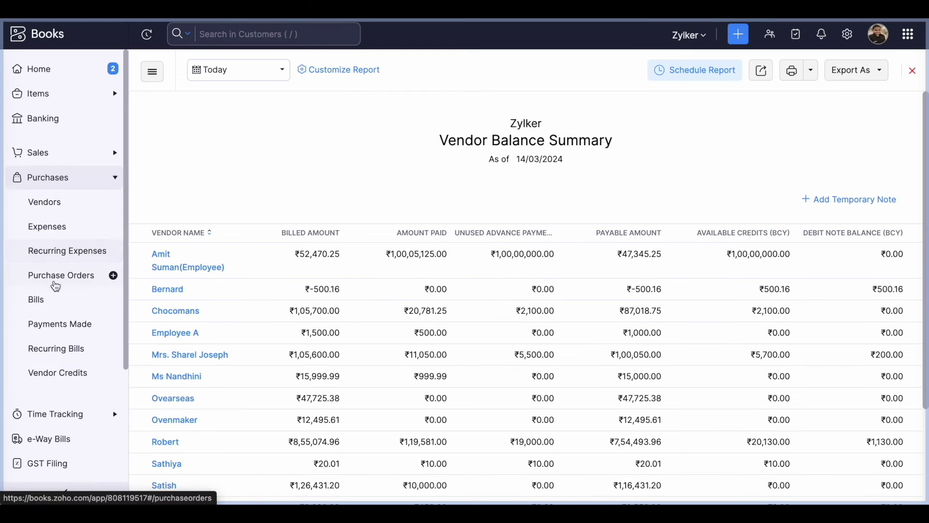
pyautogui.click(54, 331)
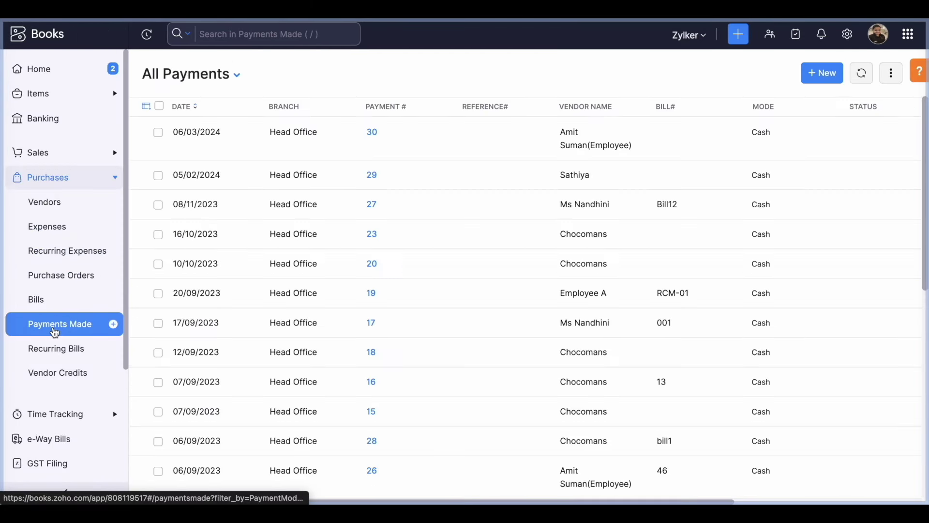
pyautogui.click(216, 83)
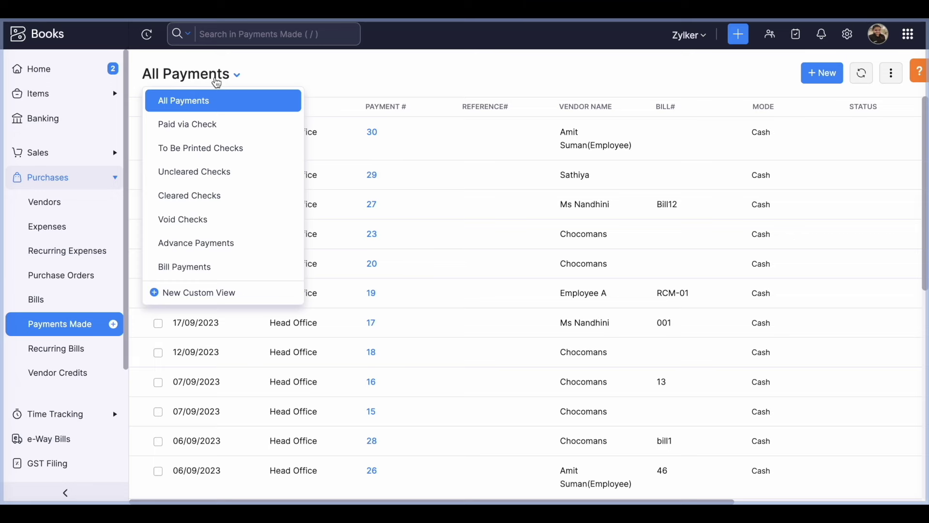
pyautogui.click(201, 242)
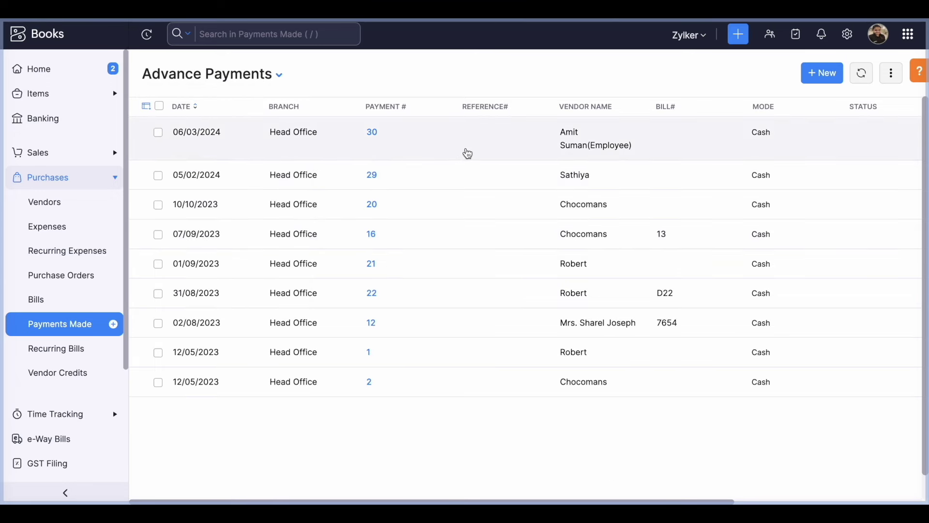
pyautogui.click(372, 132)
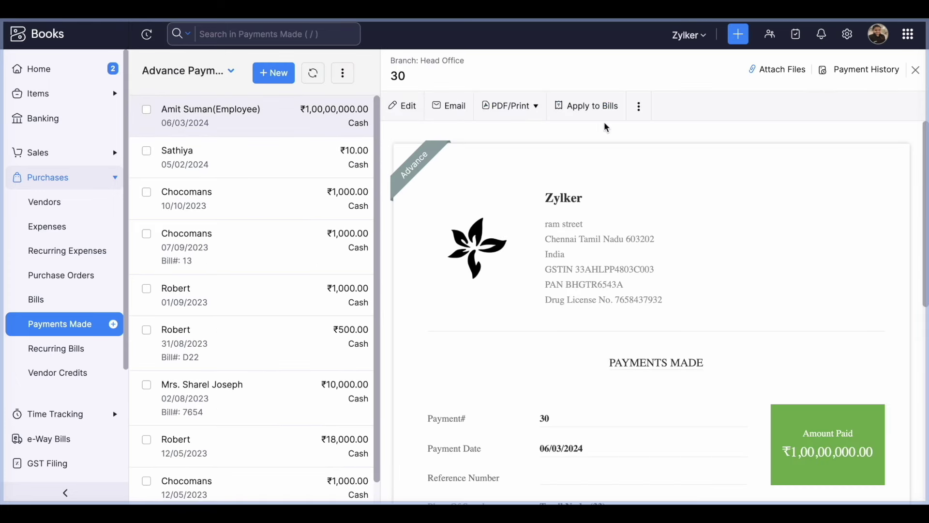
pyautogui.click(639, 109)
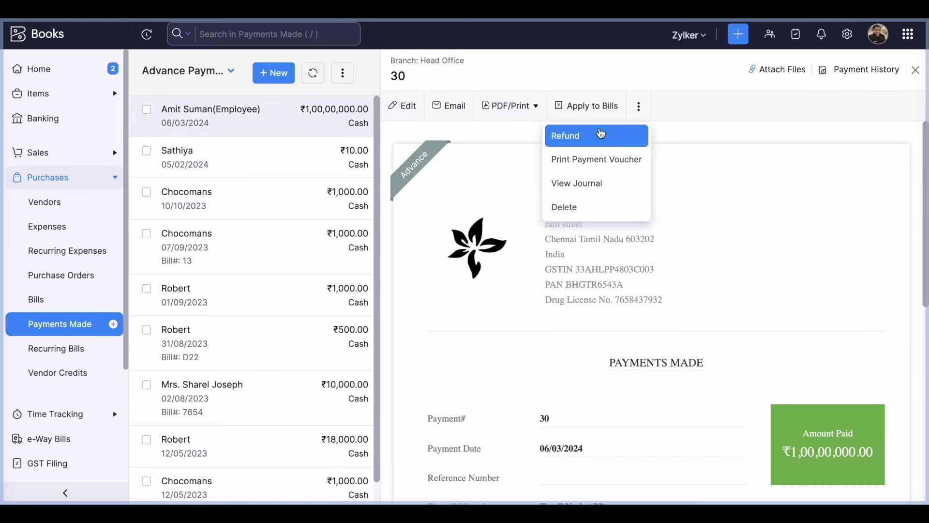
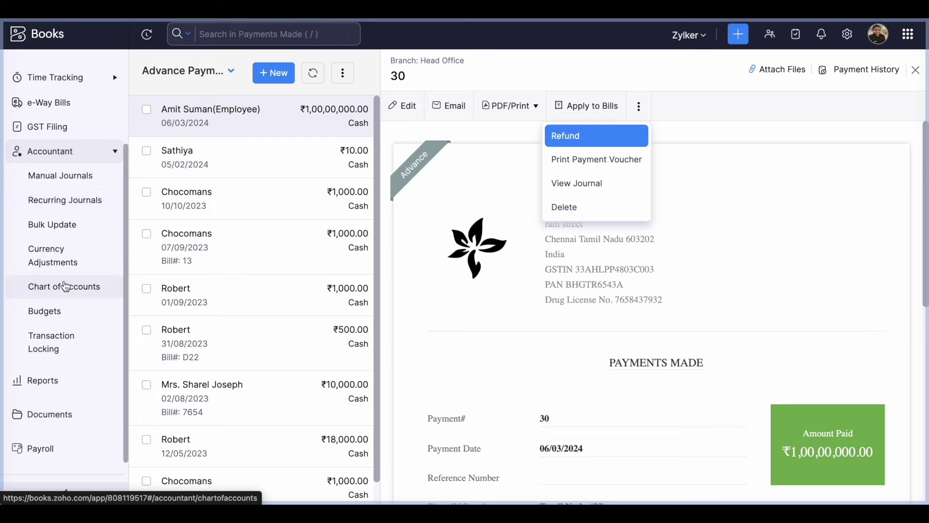
# Open the Chart of Accounts, look through the active accounts, and switch the view to All Accounts
pyautogui.click(64, 287)
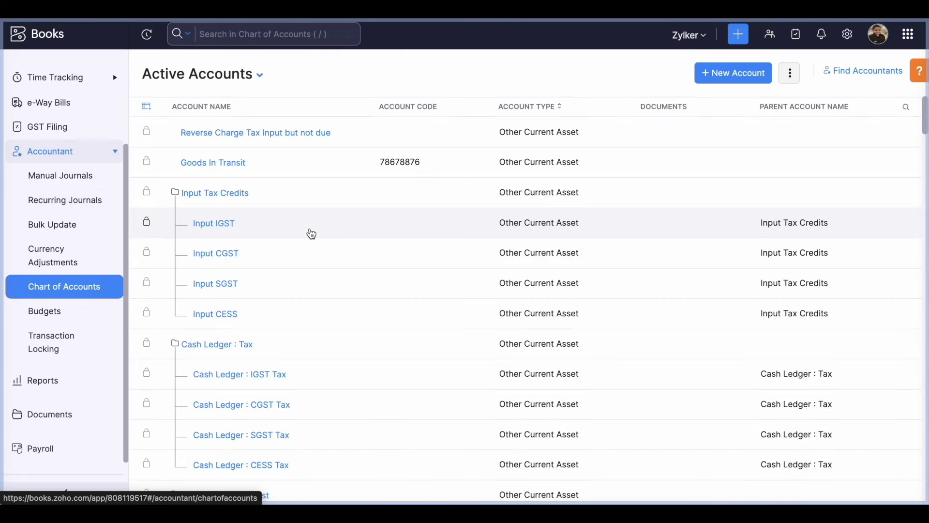
pyautogui.scroll(-7, 311, 234)
pyautogui.scroll(-15, 311, 234)
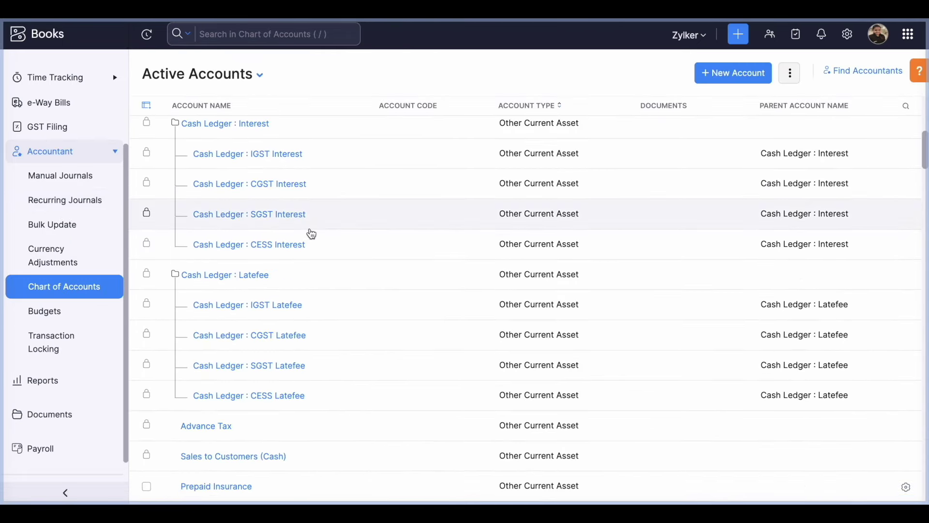
pyautogui.scroll(-10, 311, 234)
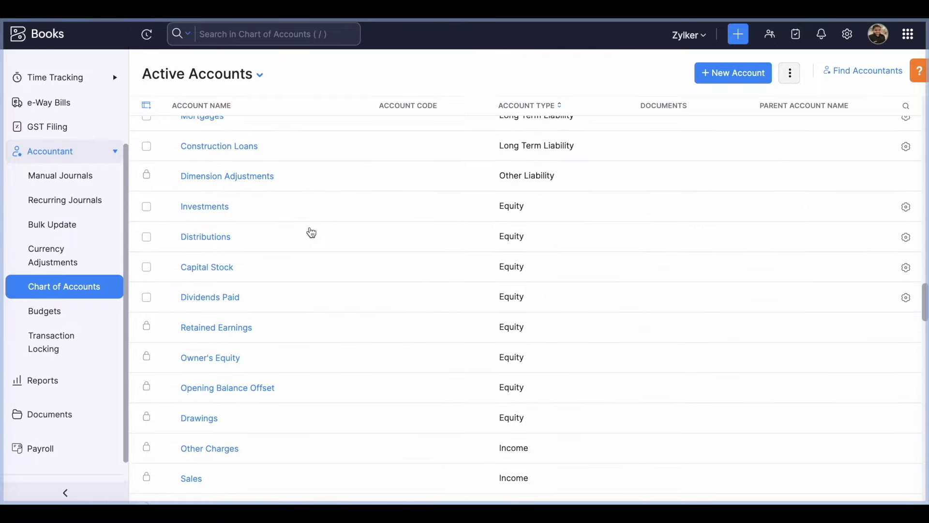
pyautogui.click(235, 73)
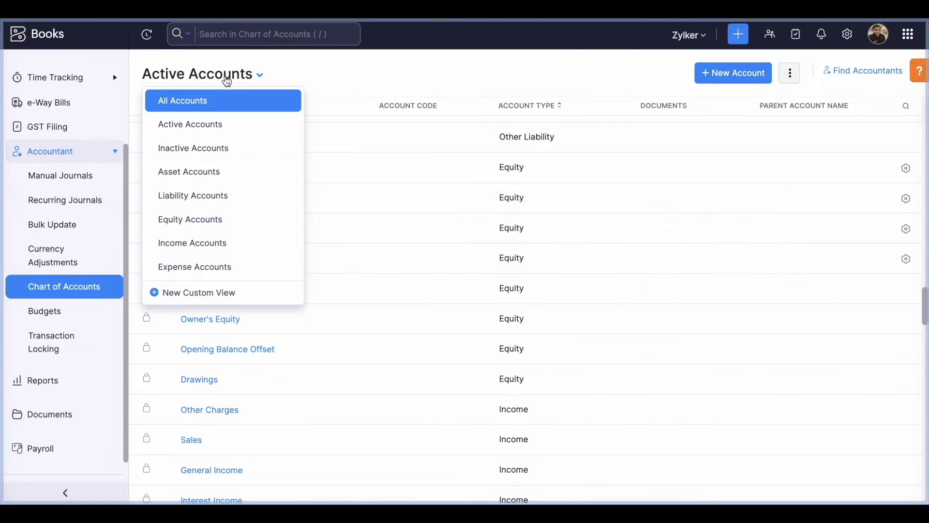
pyautogui.click(205, 103)
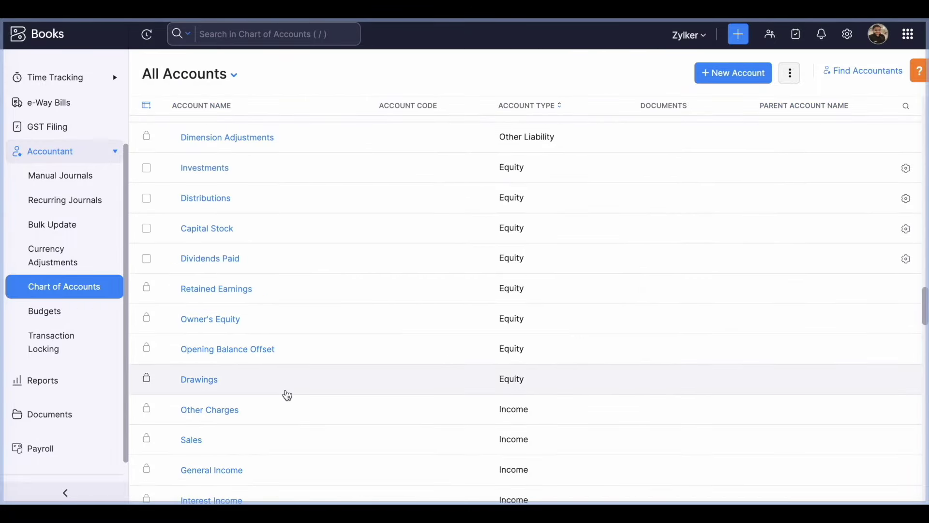
# Select the Workshop stock account and bring up the bulk options for marking it active or inactive
pyautogui.scroll(-20, 287, 395)
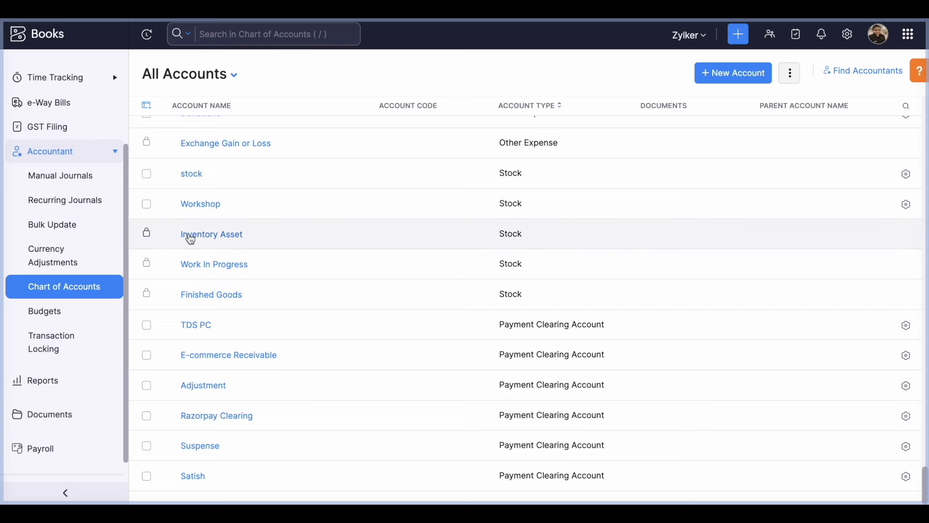
pyautogui.click(147, 204)
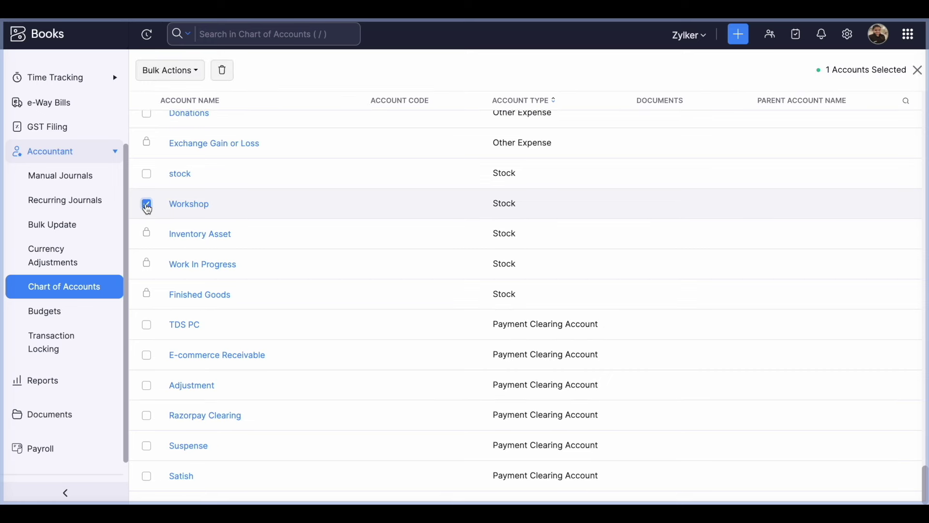
pyautogui.click(185, 73)
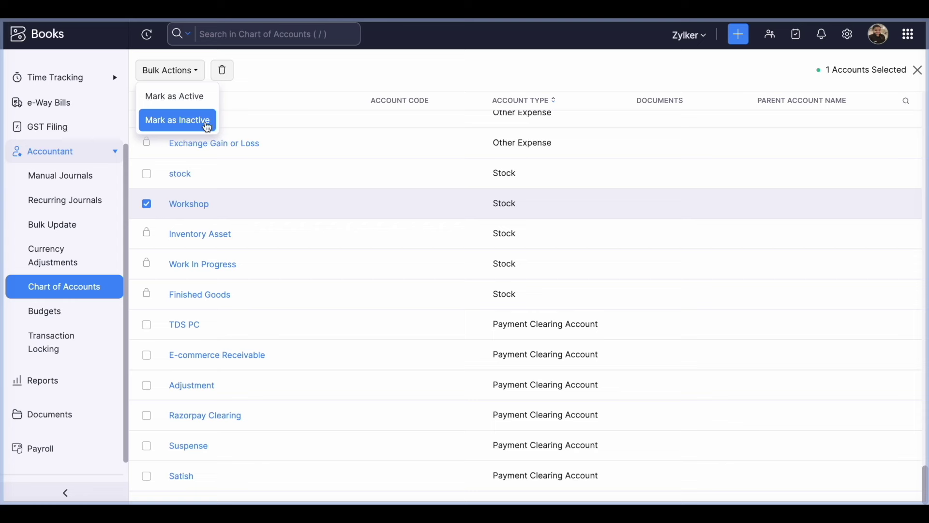
# Clear the Workshop account selection and switch the Chart of Accounts view to Active Accounts
pyautogui.click(330, 74)
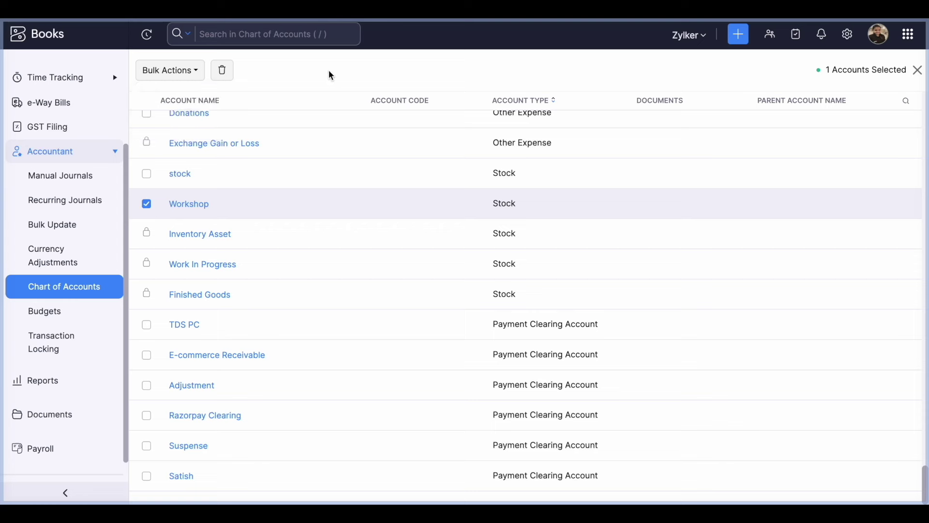
pyautogui.click(917, 70)
pyautogui.scroll(-1, 413, 301)
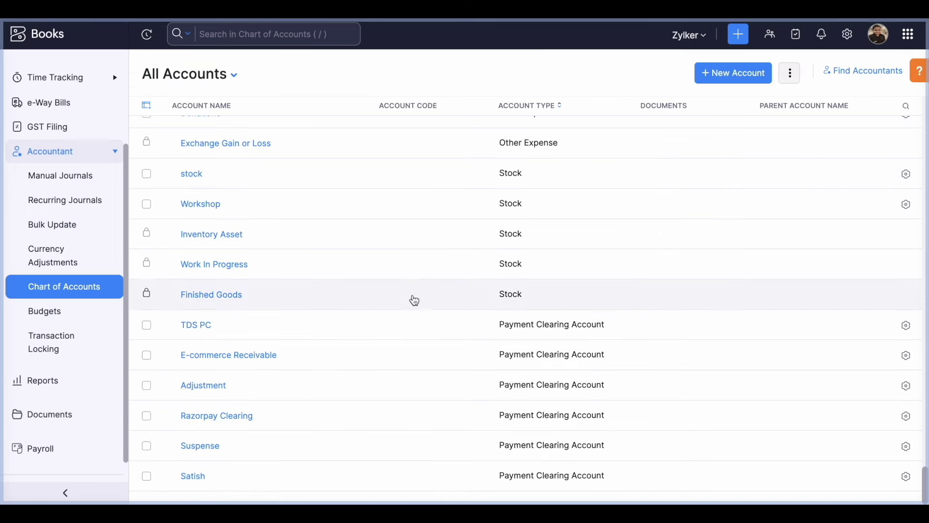
pyautogui.click(196, 82)
pyautogui.click(188, 125)
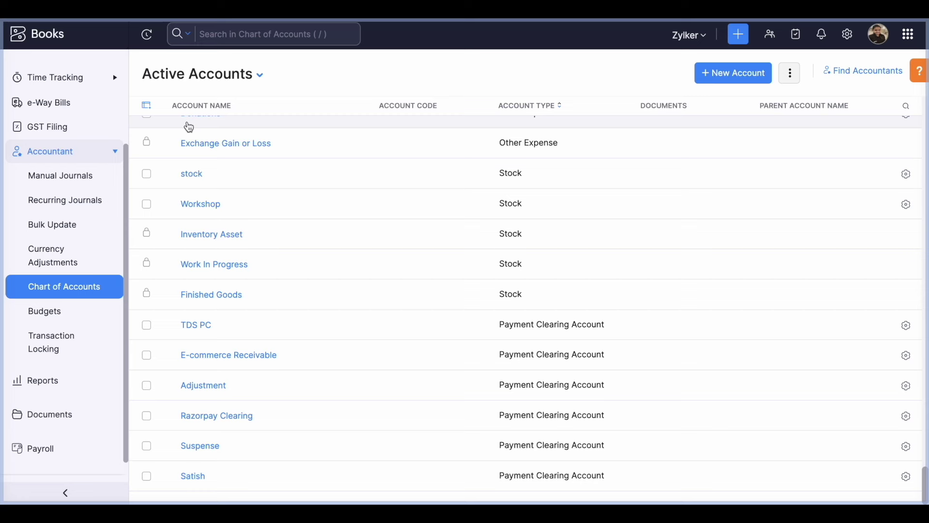
# Start a filter for bulk updating accounts in transactions, with Sales as the account
pyautogui.click(66, 228)
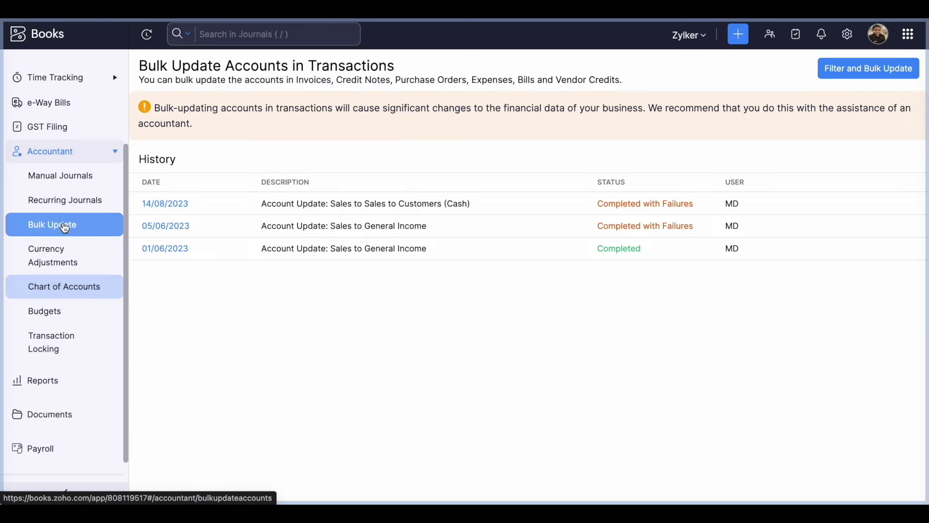
pyautogui.click(866, 69)
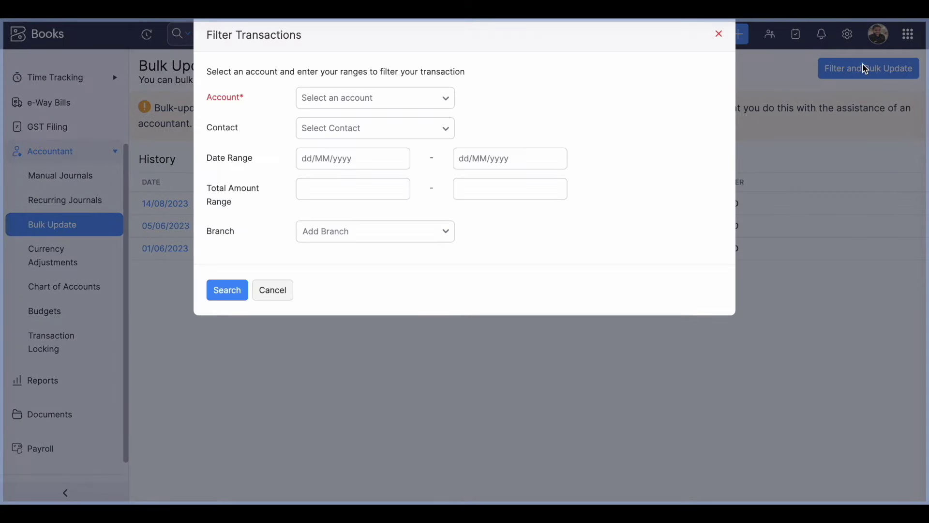
pyautogui.click(413, 99)
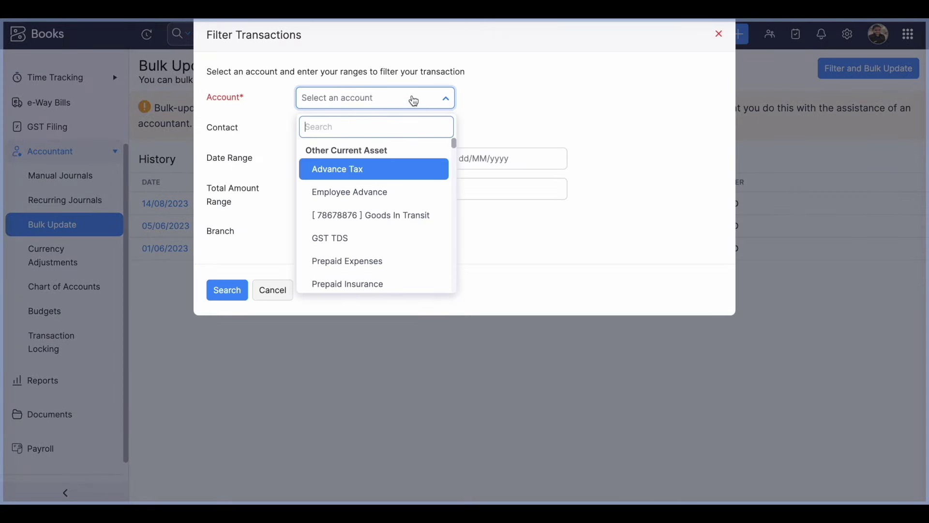
pyautogui.write('sales')
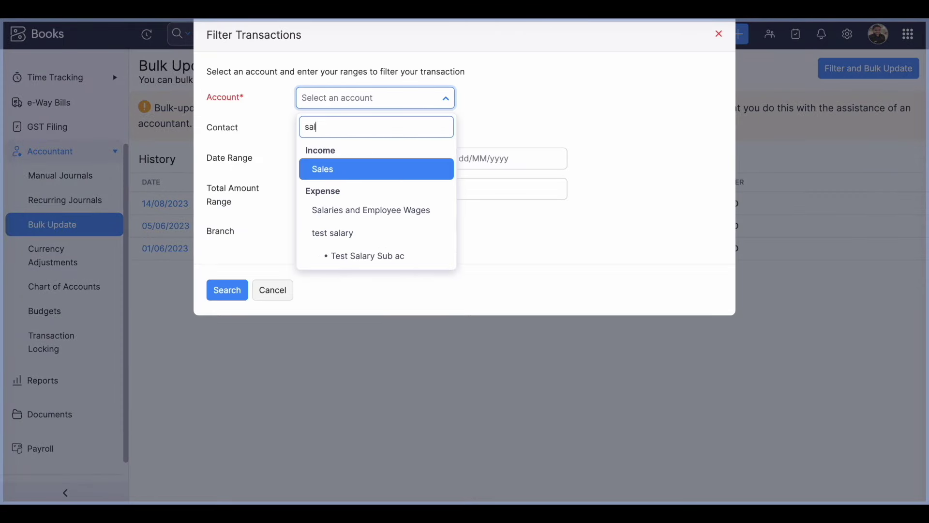
pyautogui.click(396, 171)
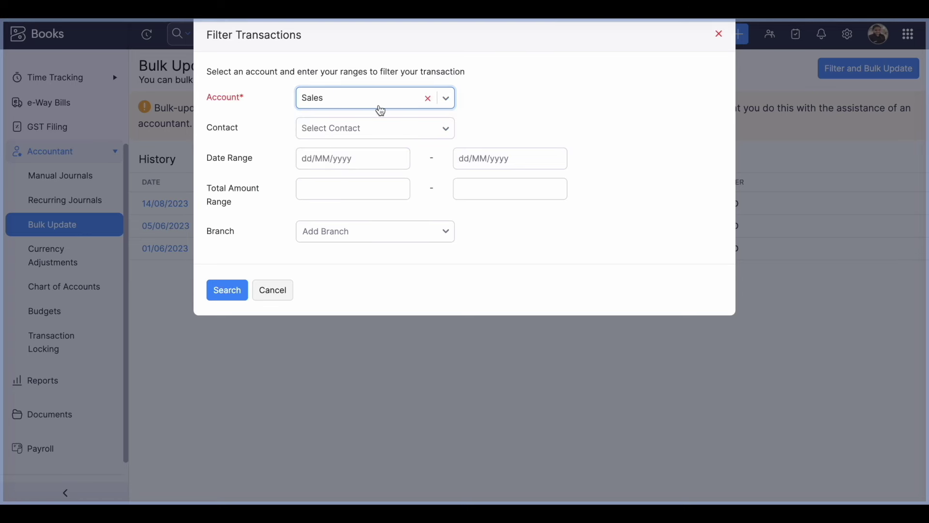
# Set the filter's date range from 01/01/2024 to 14/03/2024 and search for the matching transactions
pyautogui.click(373, 128)
pyautogui.click(477, 129)
pyautogui.click(333, 180)
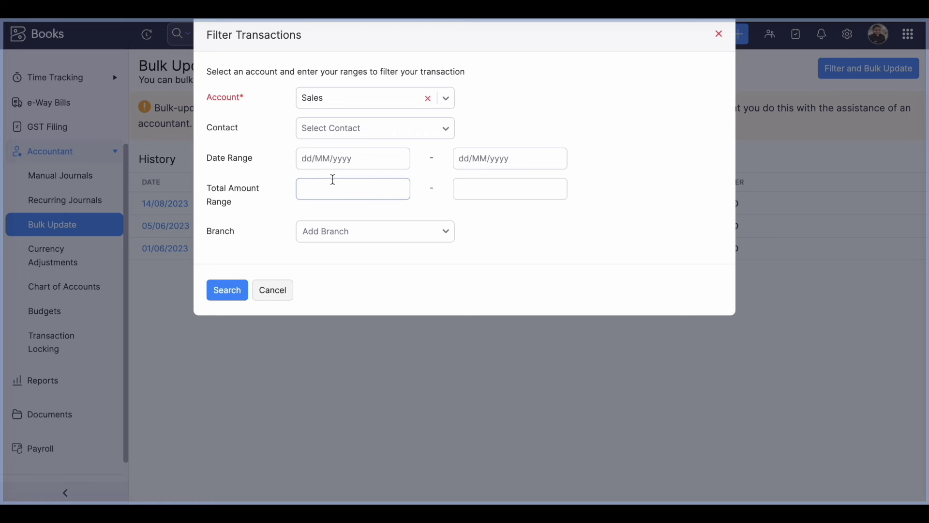
pyautogui.click(342, 160)
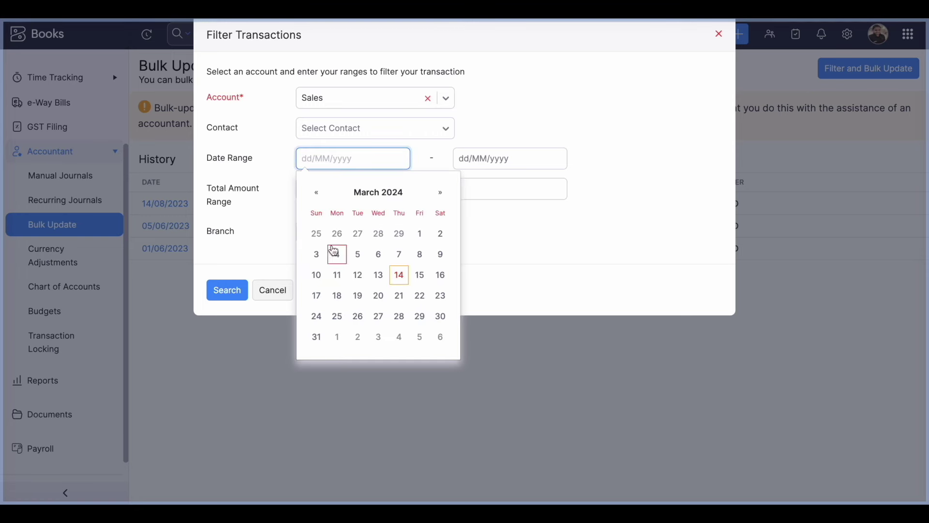
pyautogui.click(316, 192)
pyautogui.click(315, 193)
pyautogui.click(335, 233)
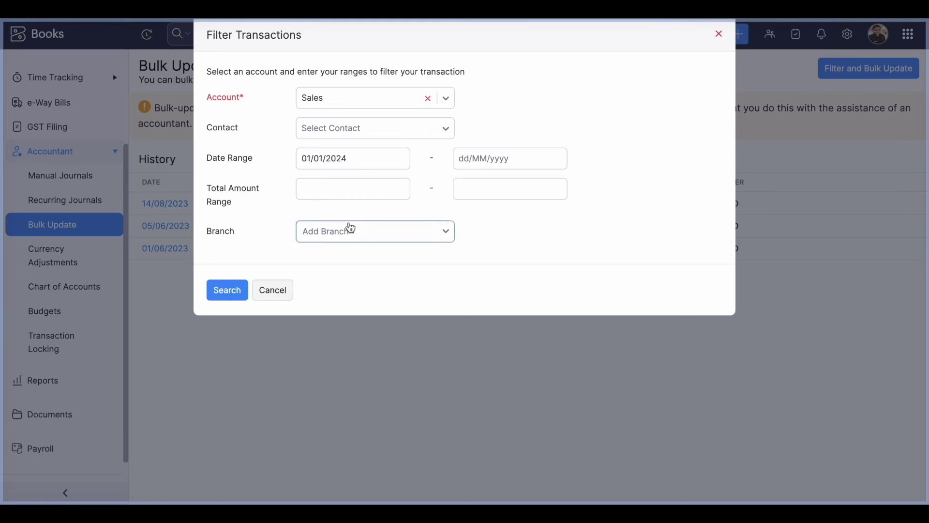
pyautogui.click(461, 157)
pyautogui.click(558, 279)
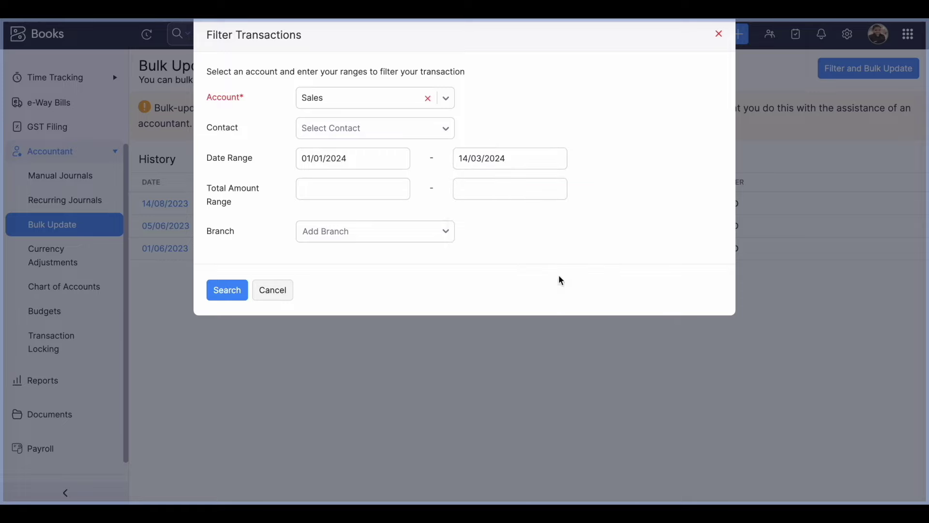
pyautogui.click(227, 290)
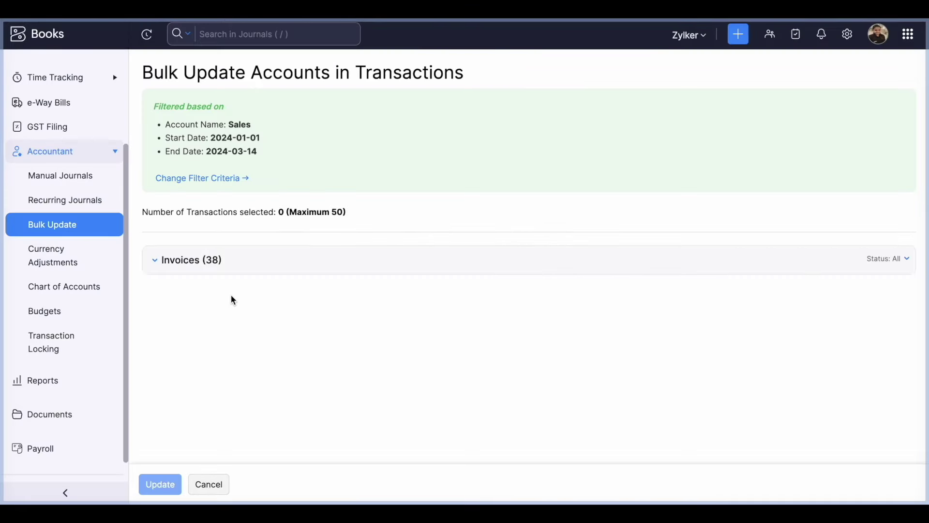
# Look through the filtered invoices and select all of them on the first page
pyautogui.scroll(-3, 392, 313)
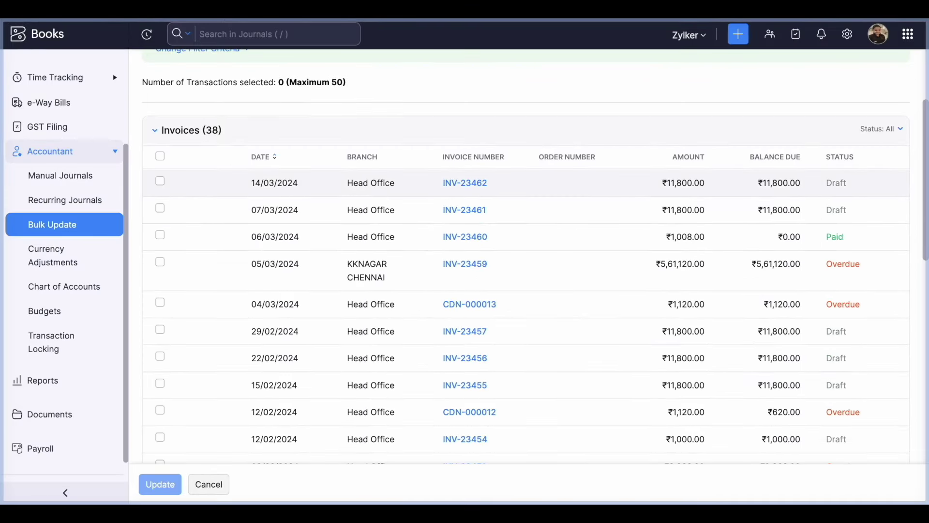
pyautogui.scroll(-10, 394, 312)
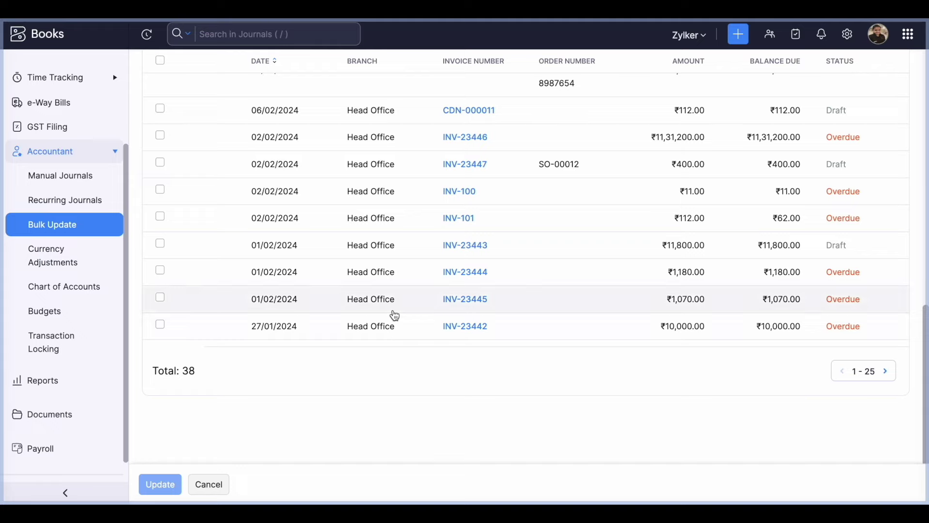
pyautogui.scroll(6, 394, 316)
pyautogui.scroll(2, 296, 158)
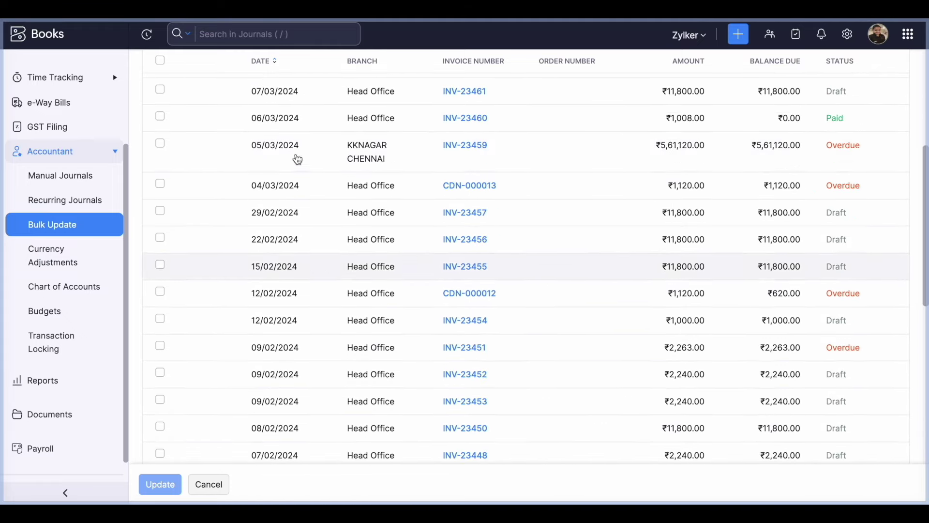
pyautogui.scroll(3, 296, 159)
pyautogui.click(160, 155)
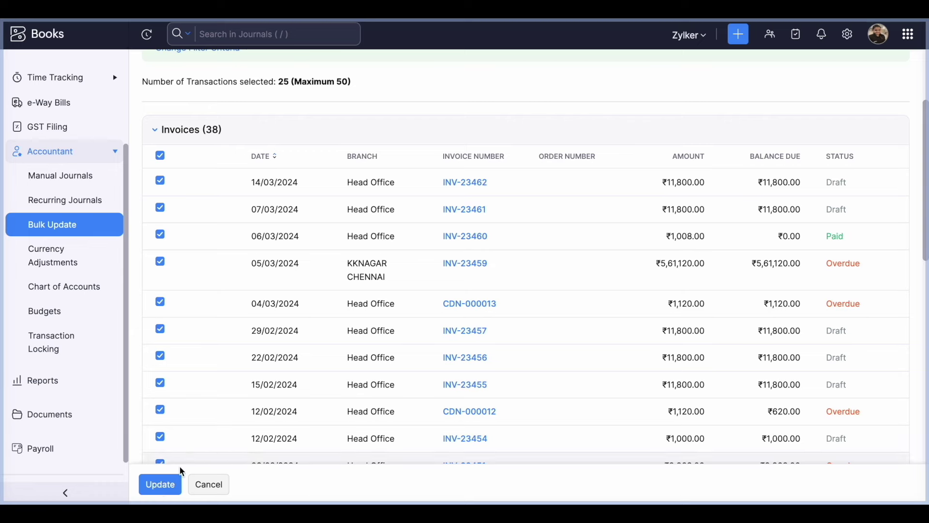
# Replace the Sales account in the selected invoices with Sales to Customers (Cash)
pyautogui.click(159, 484)
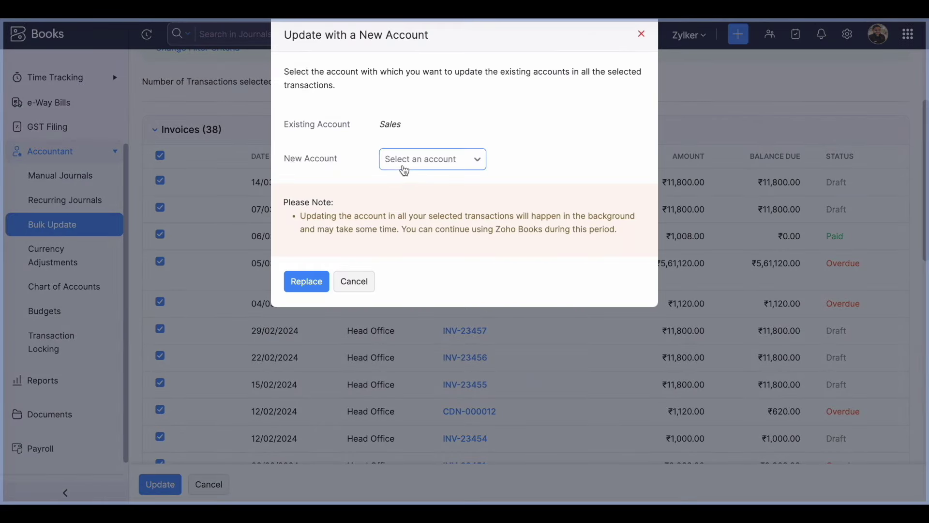
pyautogui.click(405, 167)
pyautogui.write('sa')
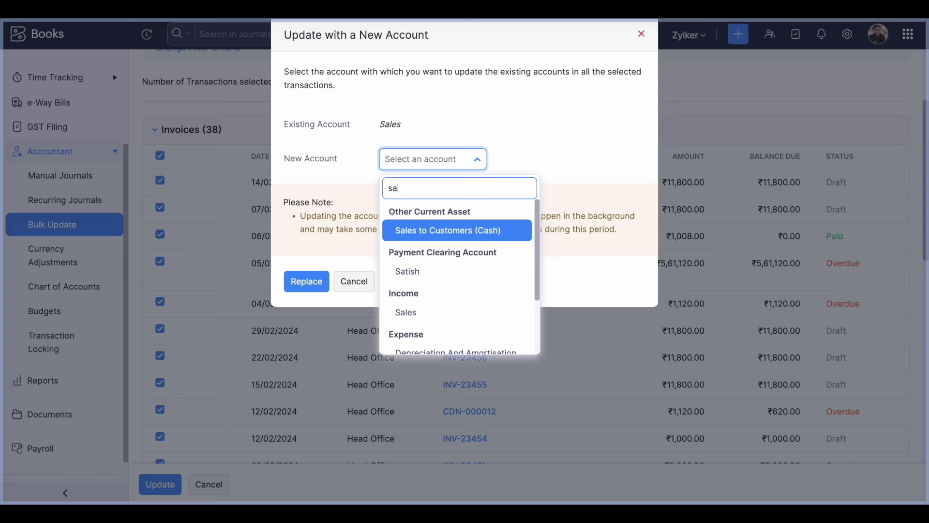
pyautogui.click(451, 232)
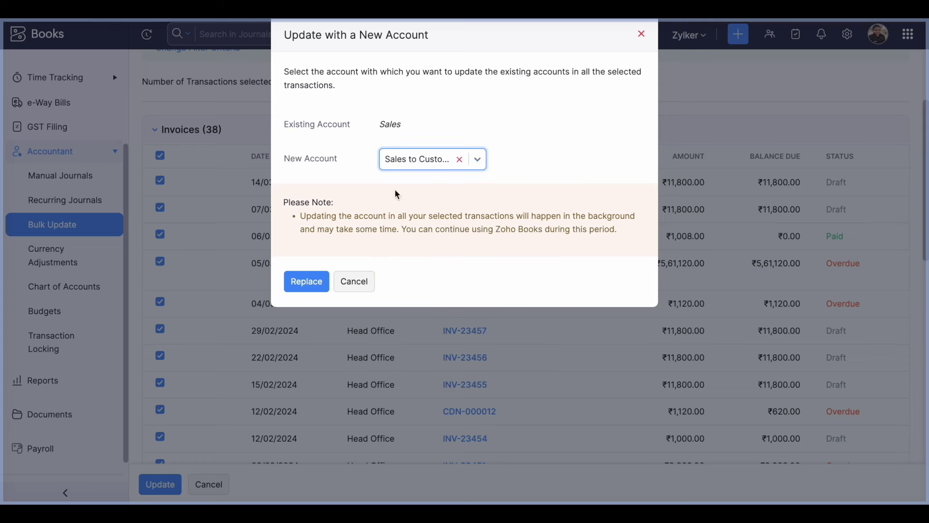
pyautogui.click(383, 125)
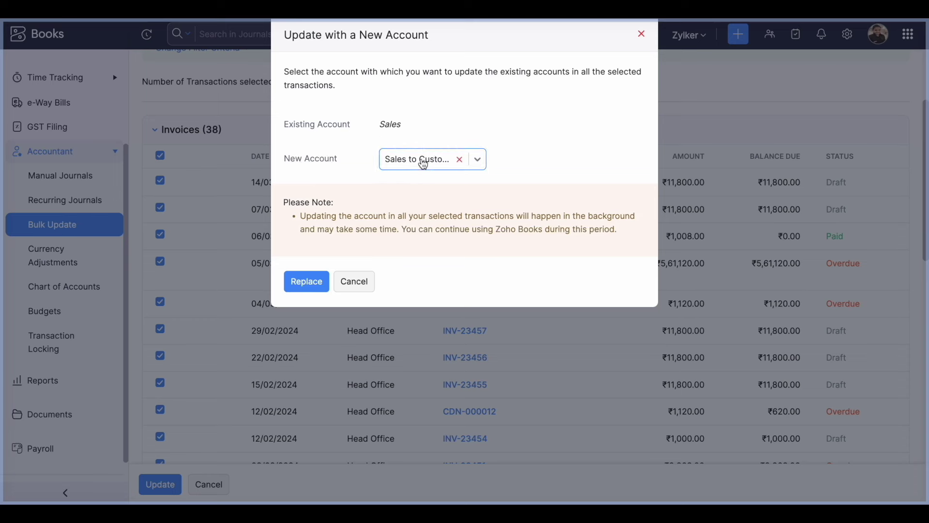
pyautogui.click(307, 282)
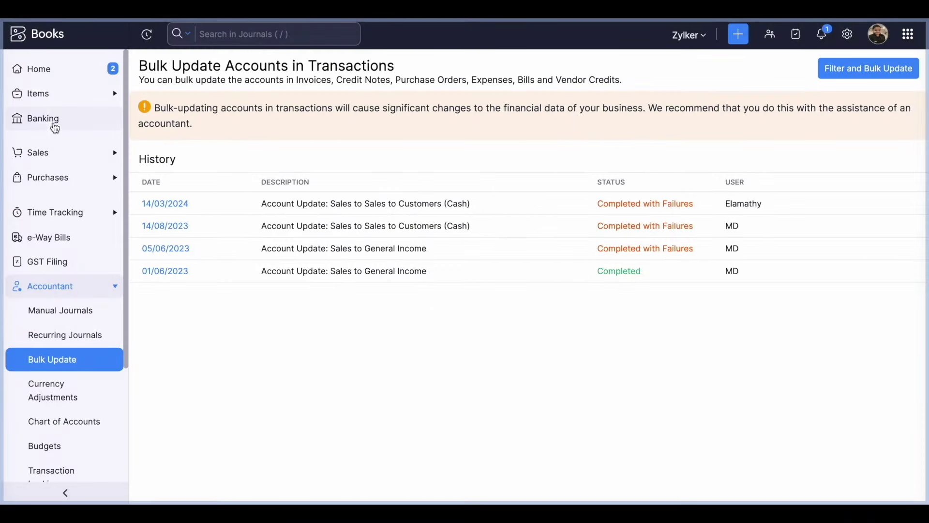
# Open the Yes Bank account from the Banking Overview to view its uncategorized transactions
pyautogui.click(52, 121)
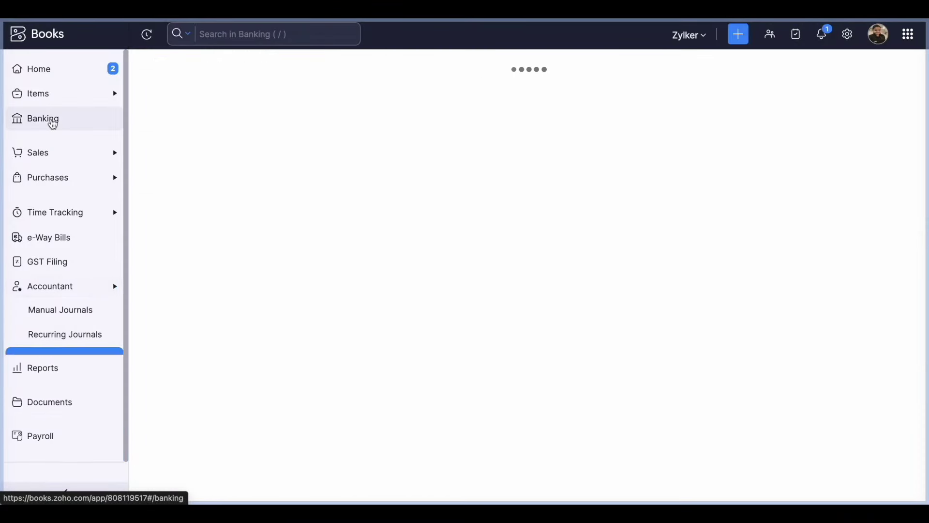
pyautogui.scroll(-8, 338, 197)
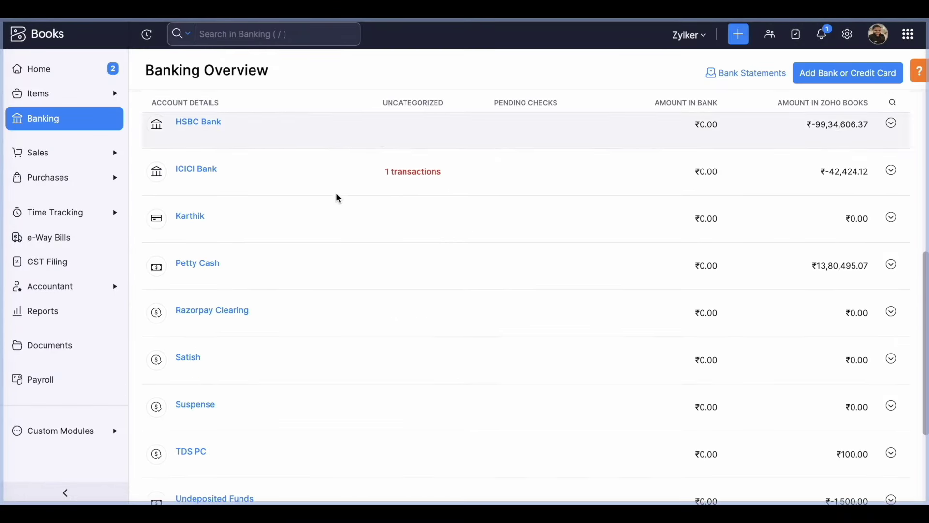
pyautogui.scroll(-3, 339, 197)
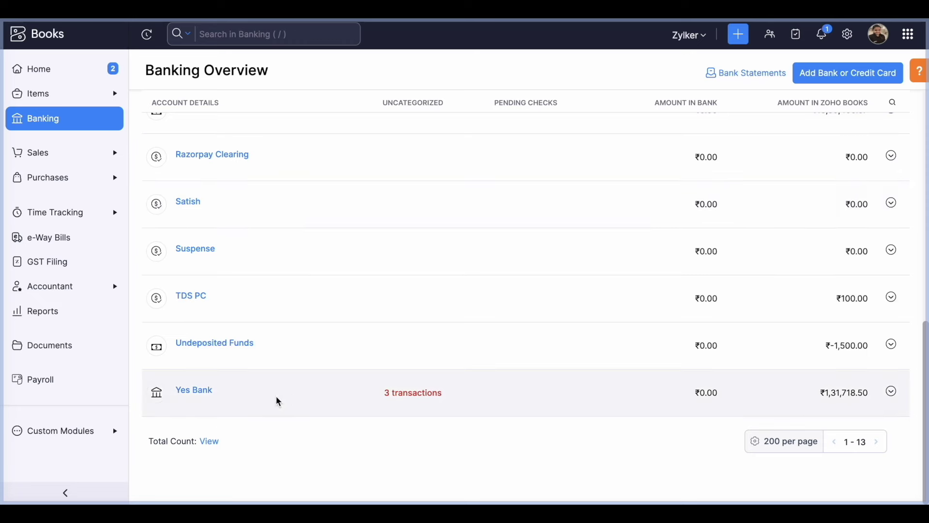
pyautogui.click(189, 392)
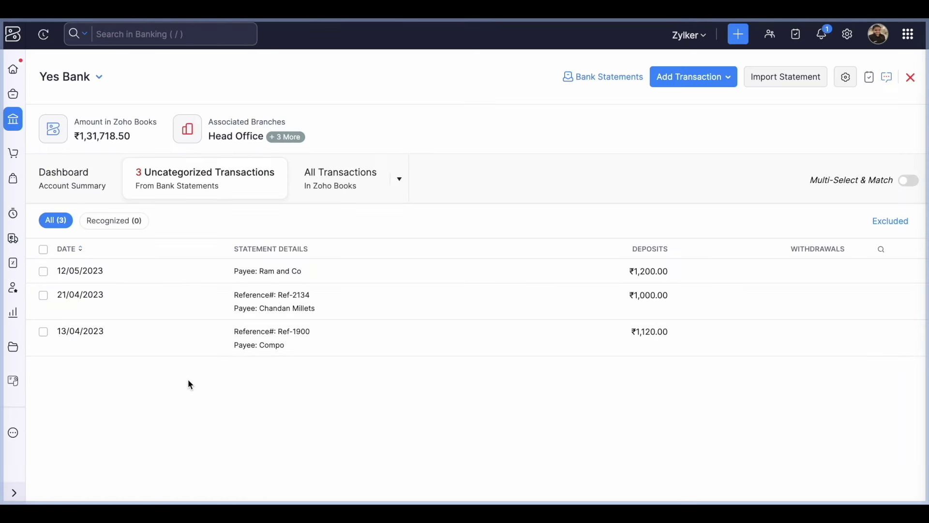
# Review the possible matches and the manual categorization form for the deposit dated 12/05/2023, leaving it uncategorized
pyautogui.click(251, 276)
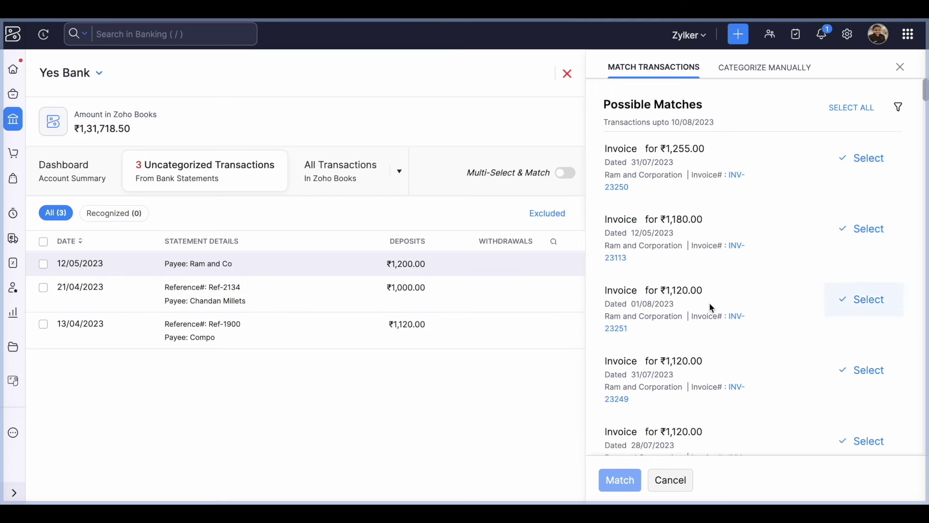
pyautogui.click(777, 72)
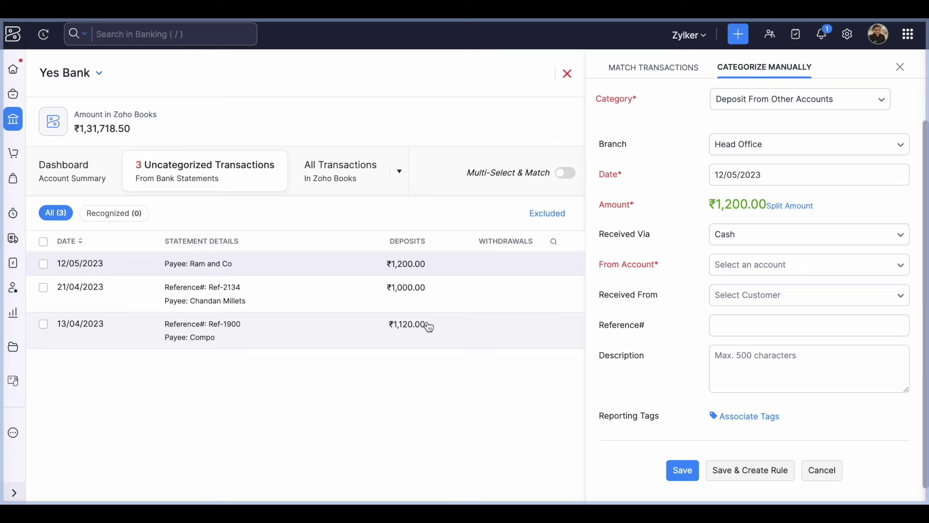
pyautogui.click(900, 67)
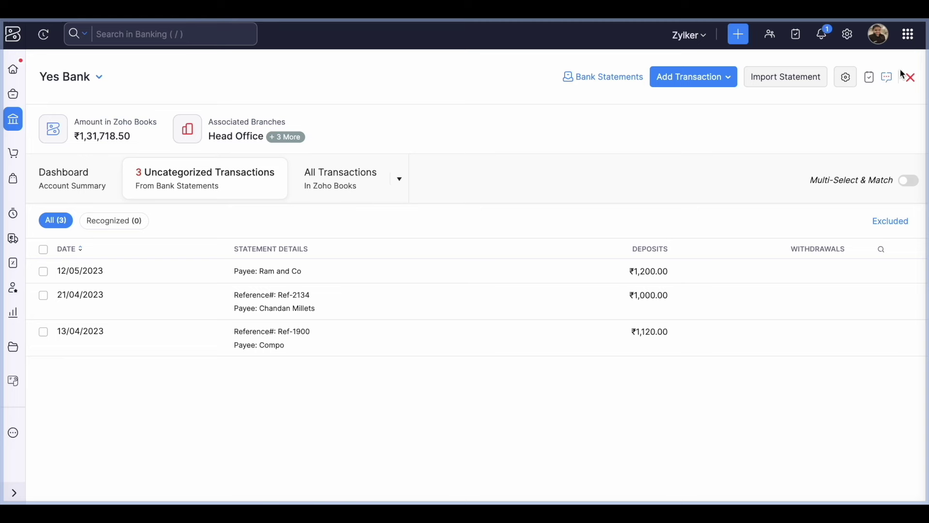
# Open Yes Bank's transaction rules and start a new rule named Test that applies to withdrawals
pyautogui.click(846, 77)
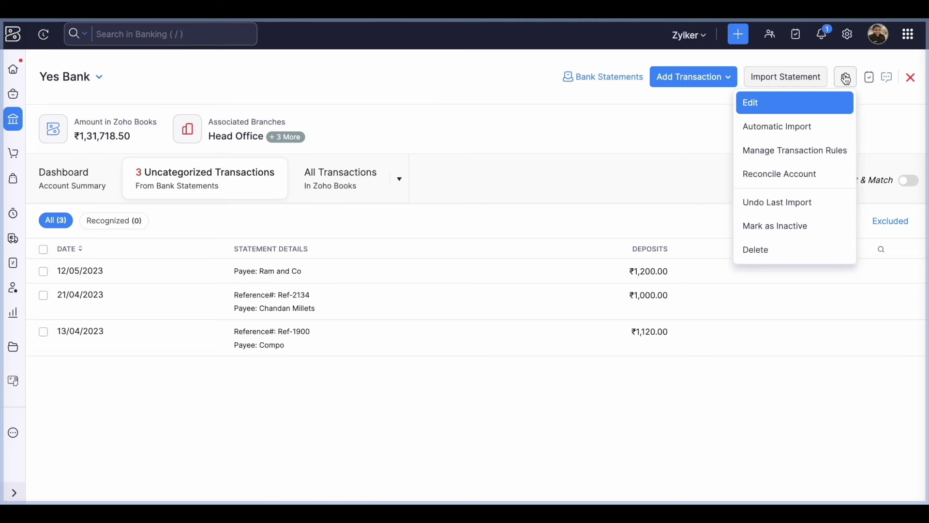
pyautogui.click(788, 153)
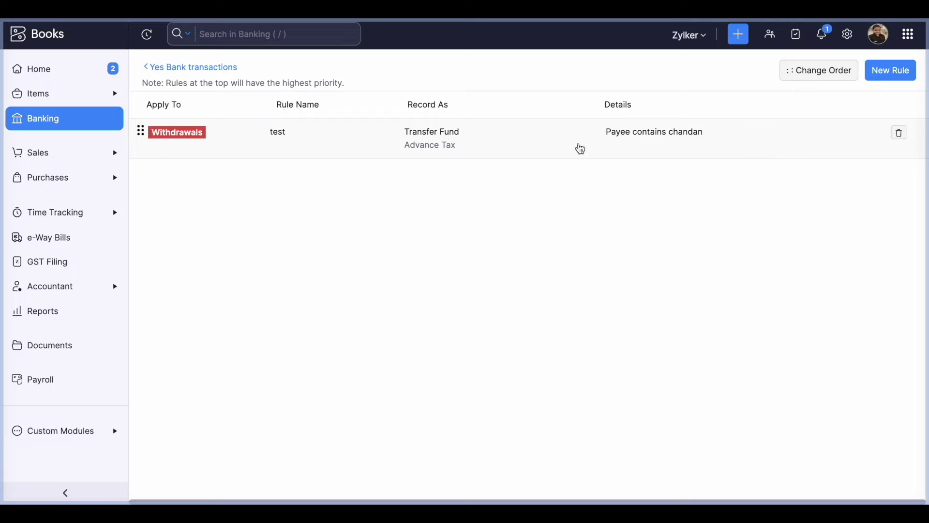
pyautogui.click(893, 73)
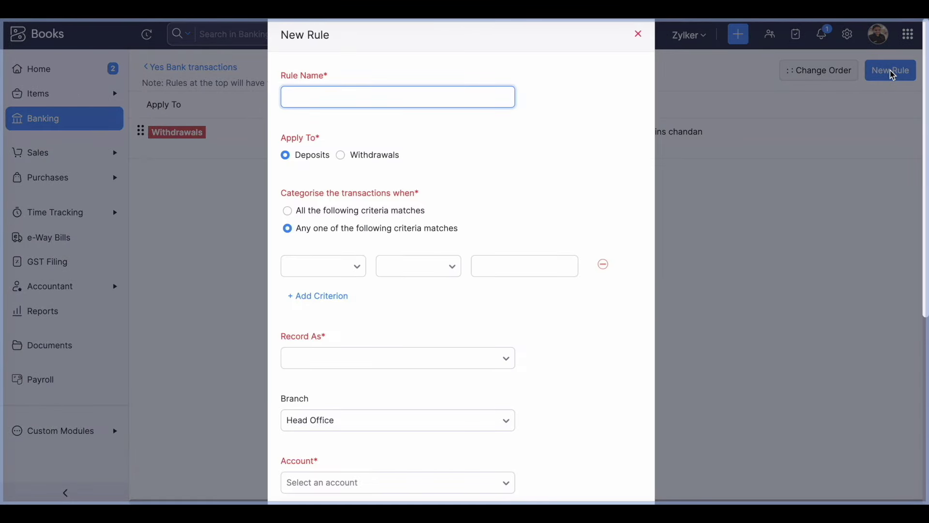
pyautogui.write('Test')
pyautogui.click(342, 157)
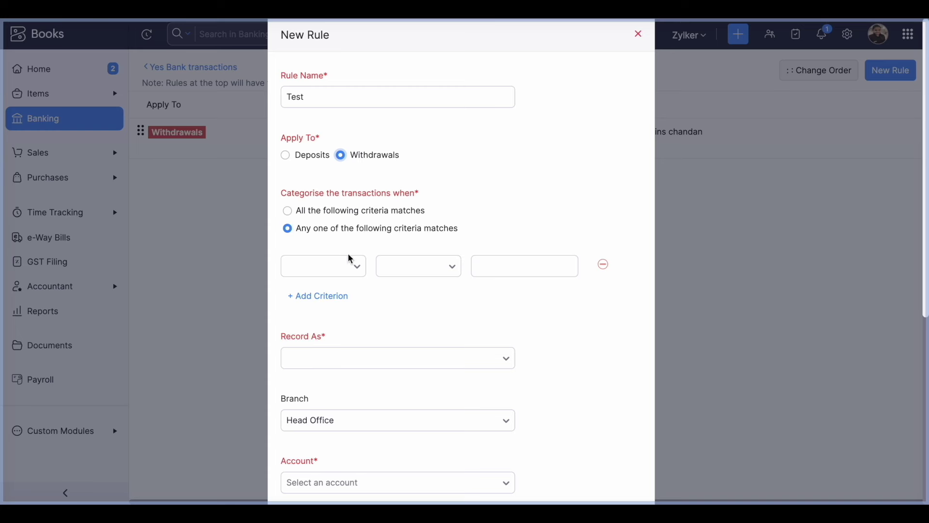
# Set the rule's criterion to match transactions whose amount equals 10000
pyautogui.click(348, 271)
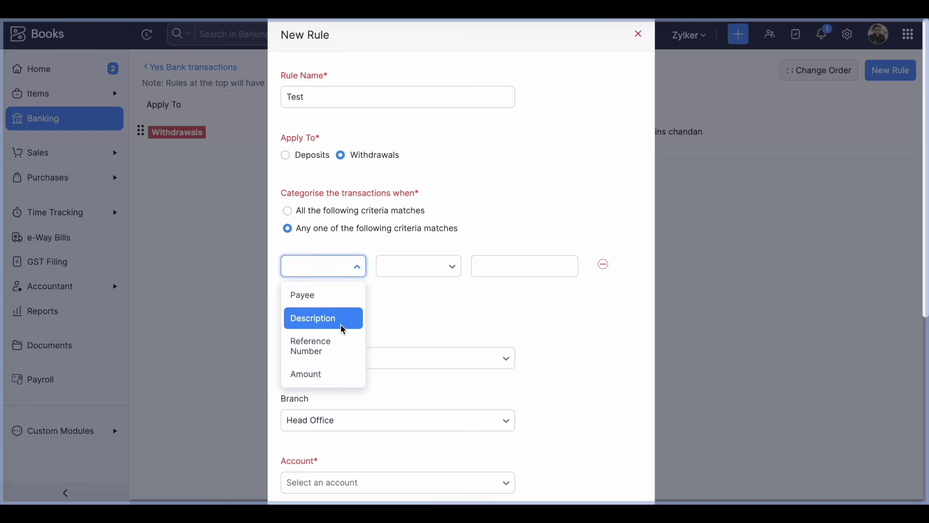
pyautogui.click(325, 377)
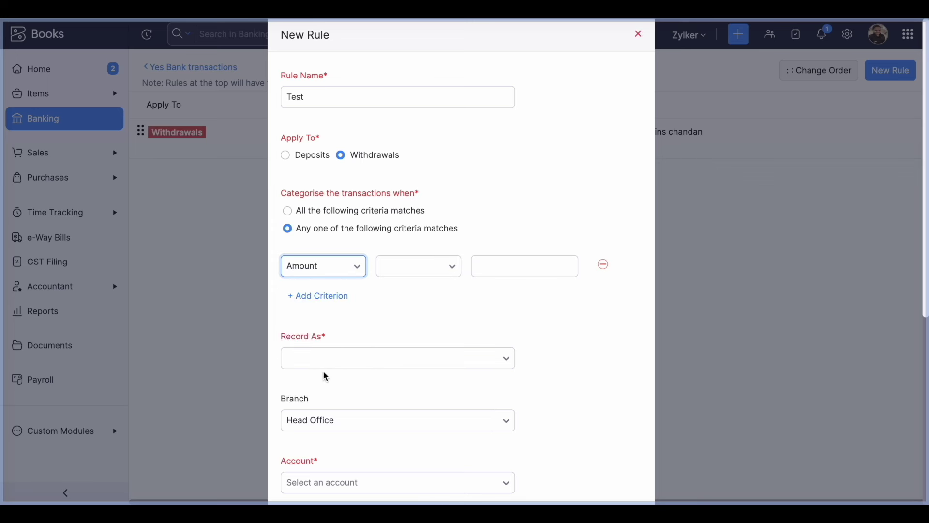
pyautogui.click(441, 273)
pyautogui.click(411, 305)
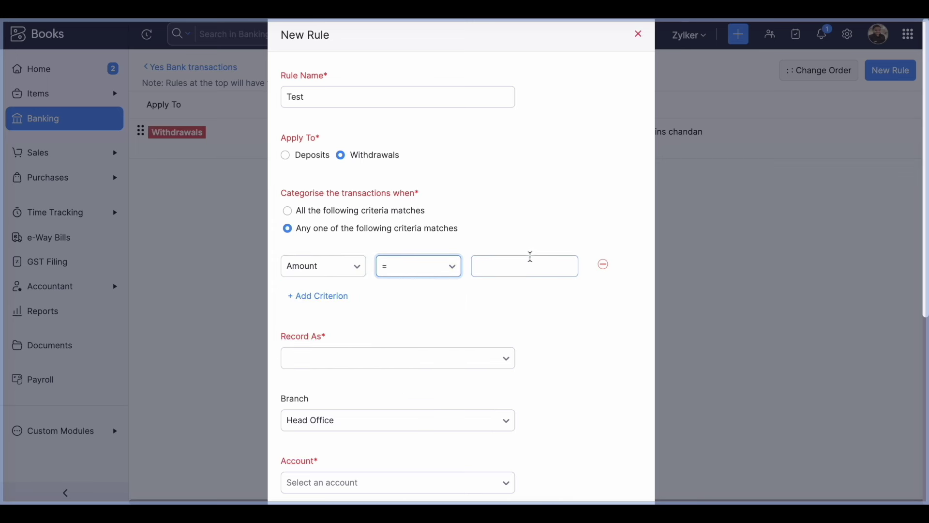
pyautogui.click(515, 267)
pyautogui.write('10000')
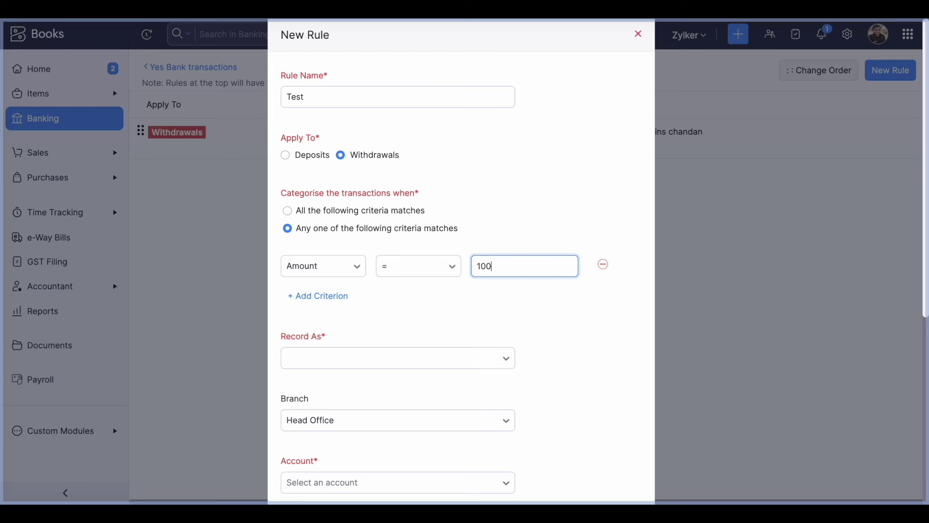
pyautogui.click(571, 314)
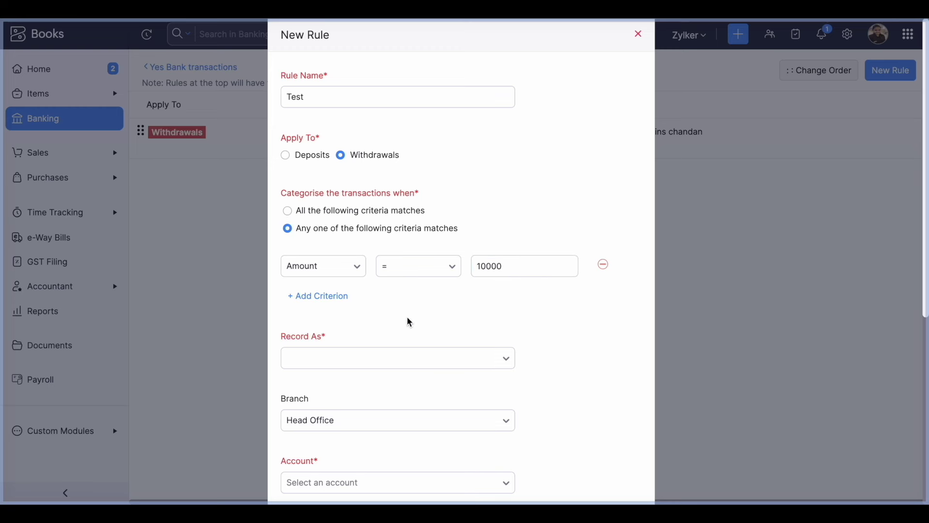
# Set the rule to record matching transactions as Expense under the Labor account
pyautogui.scroll(-2, 409, 322)
pyautogui.click(362, 283)
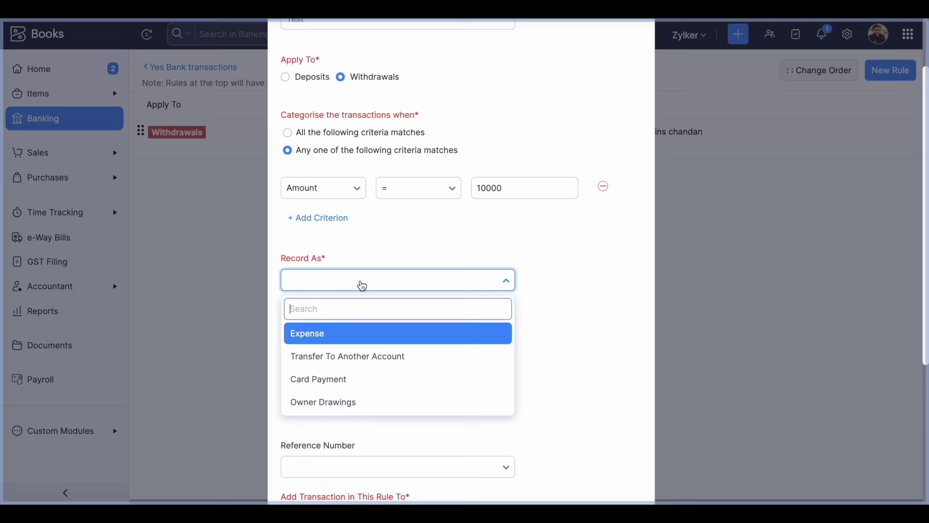
pyautogui.click(338, 333)
pyautogui.scroll(-2, 510, 350)
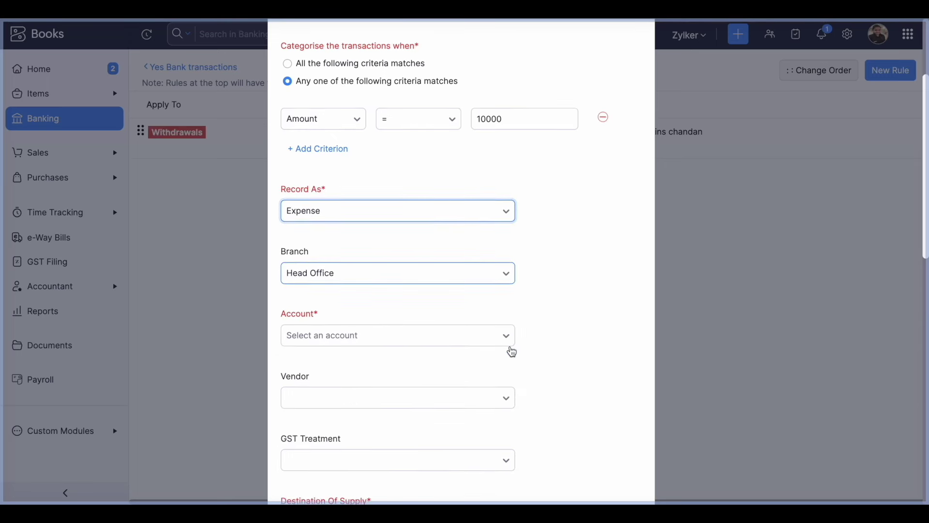
pyautogui.click(375, 340)
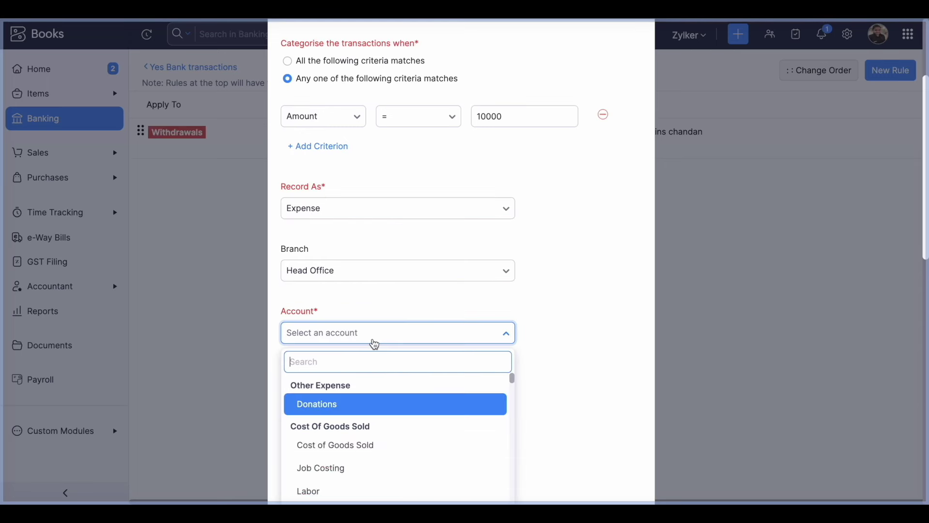
pyautogui.click(361, 489)
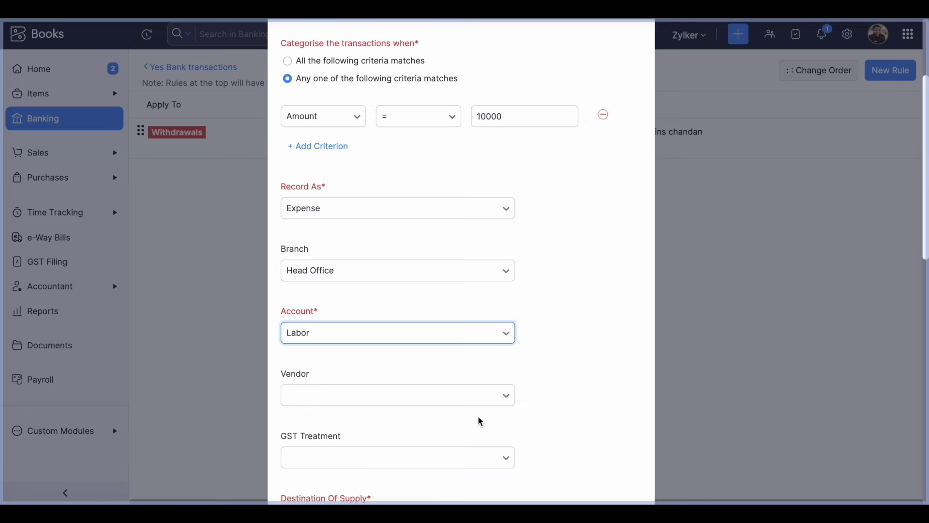
# Choose a vendor for the rule, with Unregistered Business as GST treatment and [CH] - Chandigarh as destination of supply
pyautogui.scroll(-4, 479, 421)
pyautogui.click(504, 242)
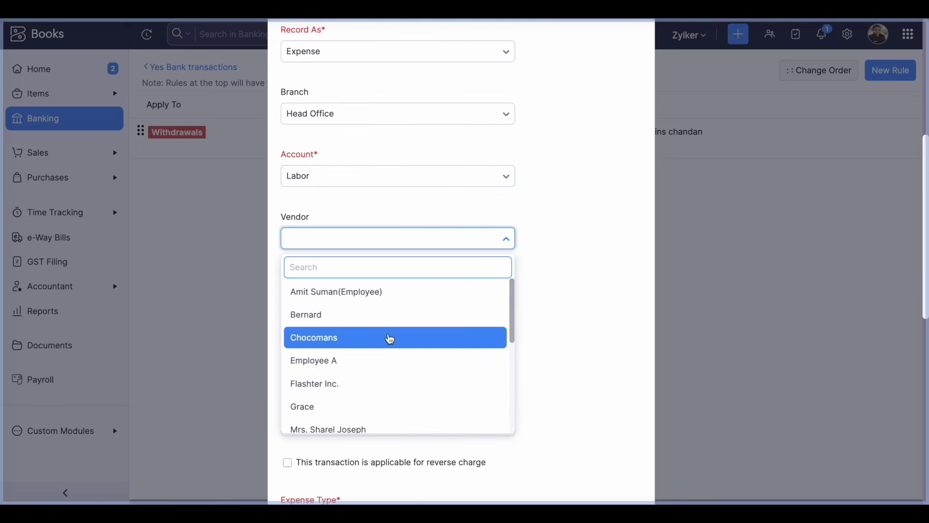
pyautogui.scroll(-2, 390, 335)
pyautogui.click(346, 319)
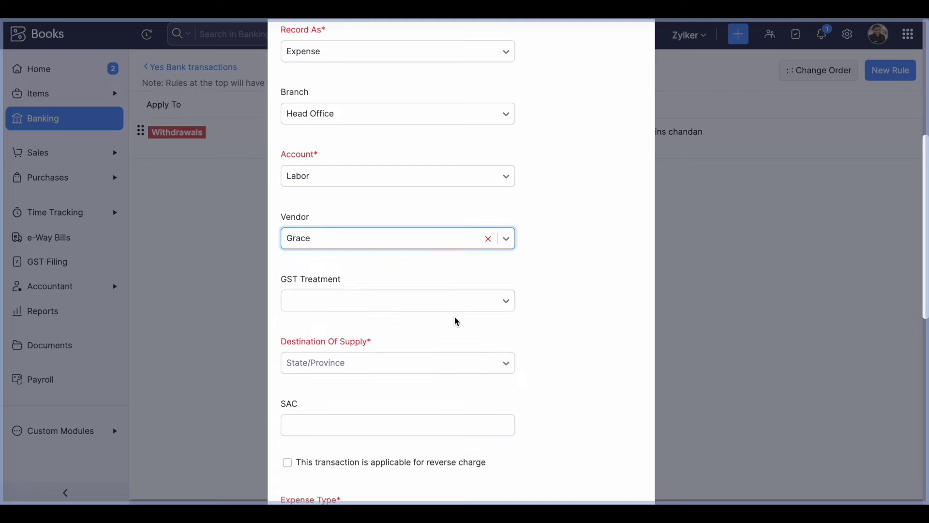
pyautogui.click(452, 306)
pyautogui.click(565, 313)
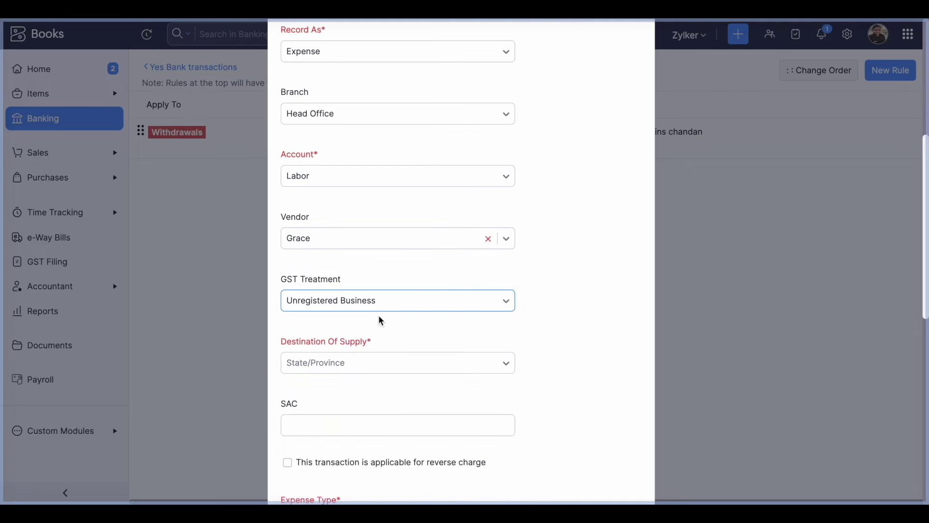
pyautogui.scroll(-2, 334, 275)
pyautogui.click(334, 268)
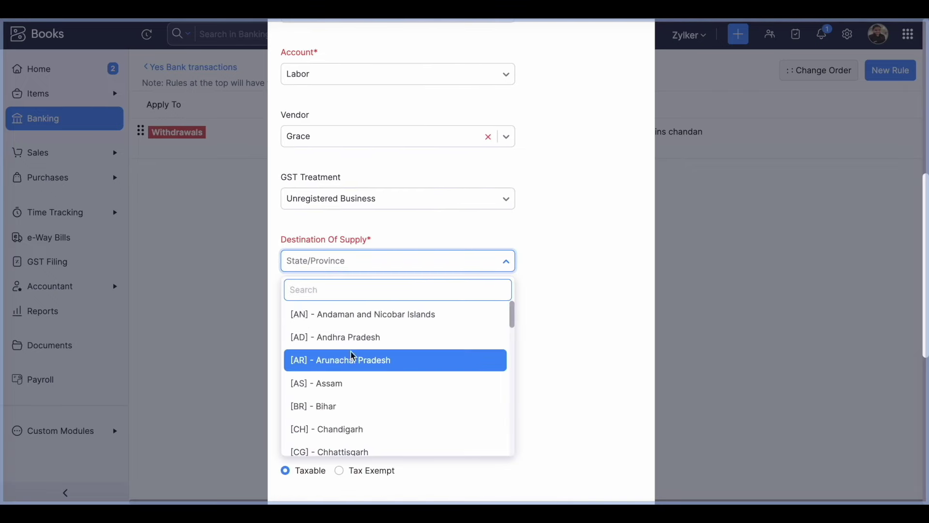
pyautogui.click(337, 430)
# Review the rule's tax settings, choose Recognized Transactions as the place for matching entries, and discard the rule
pyautogui.scroll(-4, 487, 371)
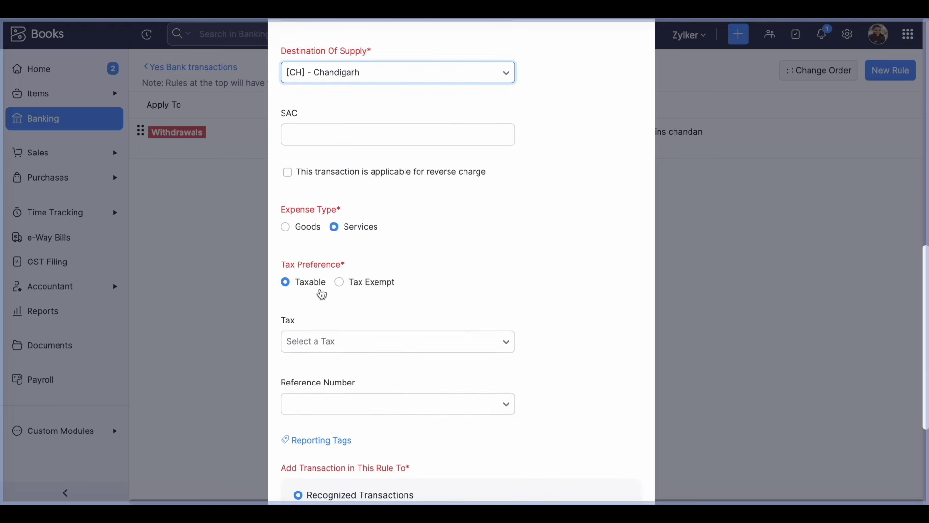
pyautogui.scroll(-2, 415, 300)
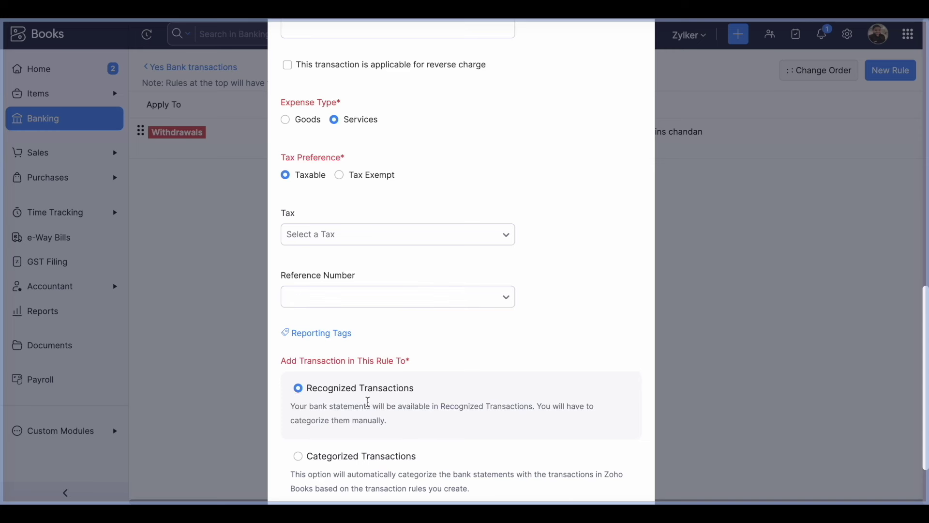
pyautogui.click(393, 392)
pyautogui.scroll(-2, 359, 477)
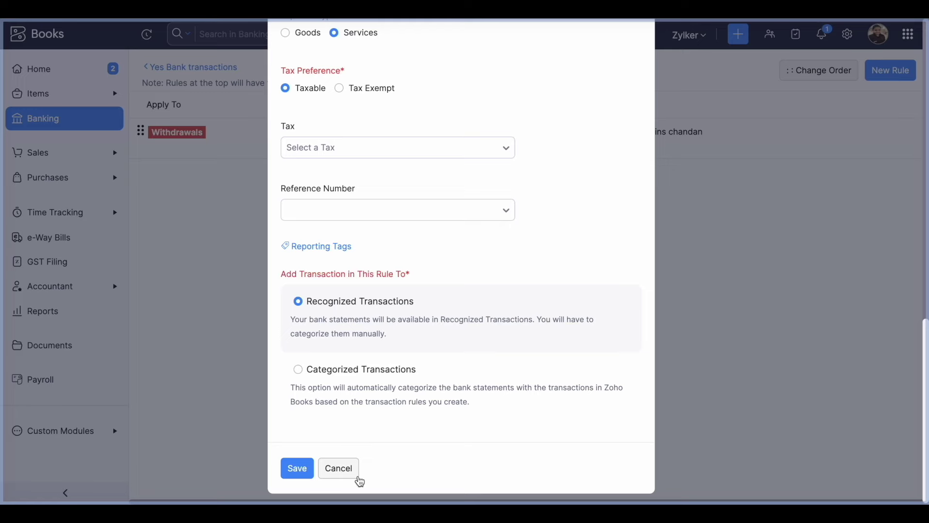
pyautogui.click(341, 474)
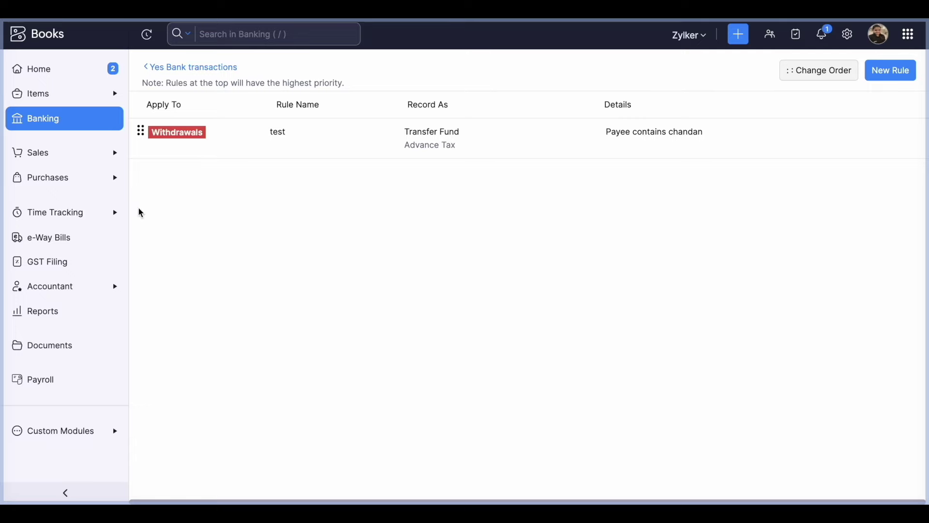
# Start a Yes Bank reconciliation for 01/03/2024 to 31/03/2024 with a closing balance of 2500 and review its transactions and totals
pyautogui.click(192, 72)
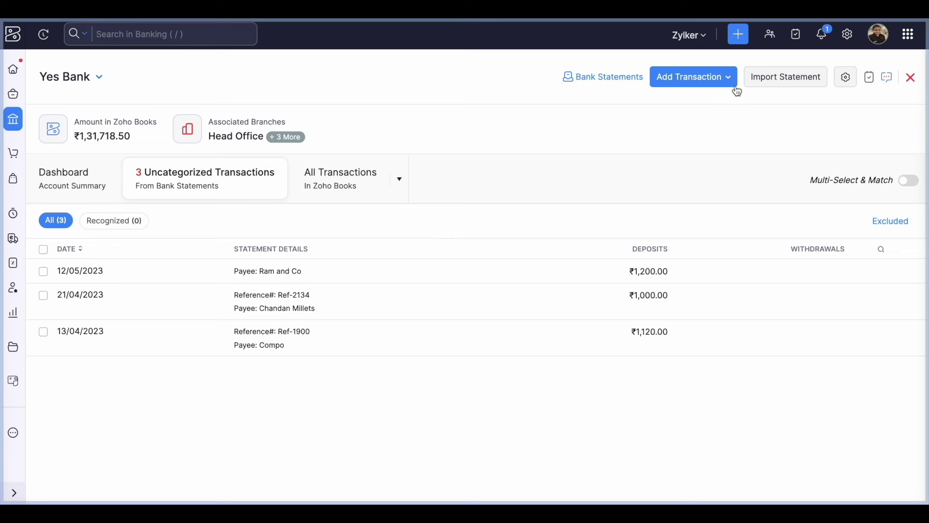
pyautogui.click(847, 81)
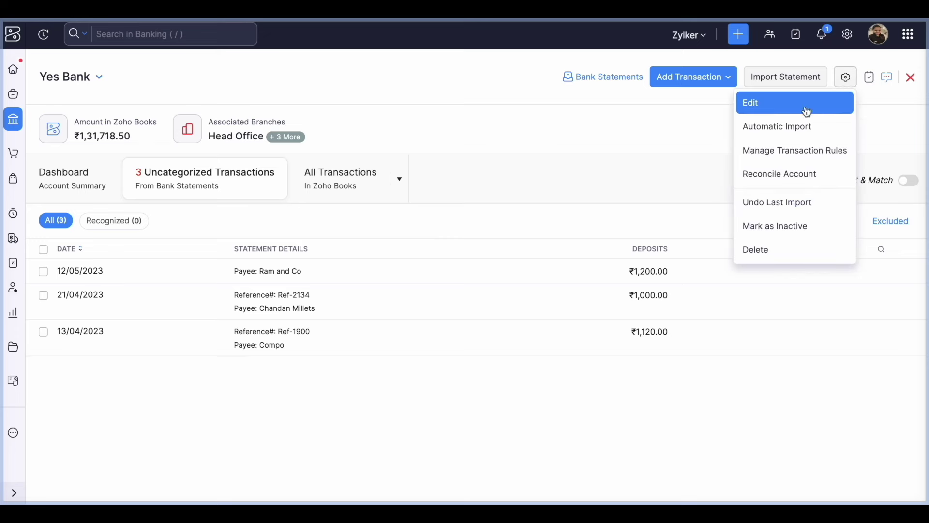
pyautogui.click(787, 182)
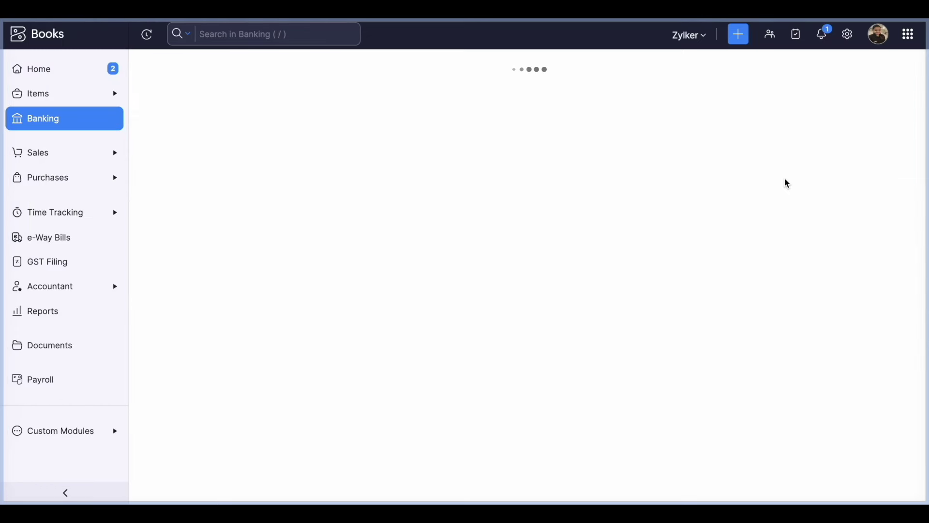
pyautogui.click(476, 345)
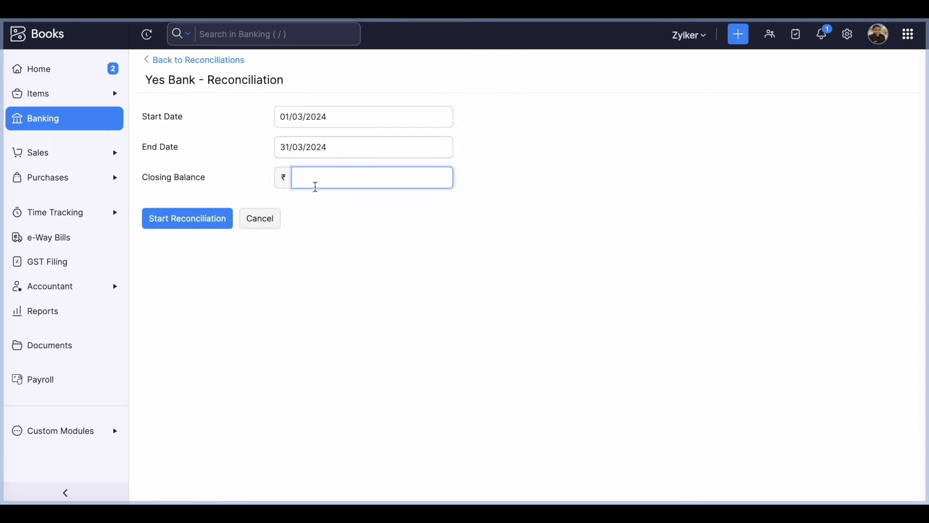
pyautogui.write('2500')
pyautogui.click(183, 225)
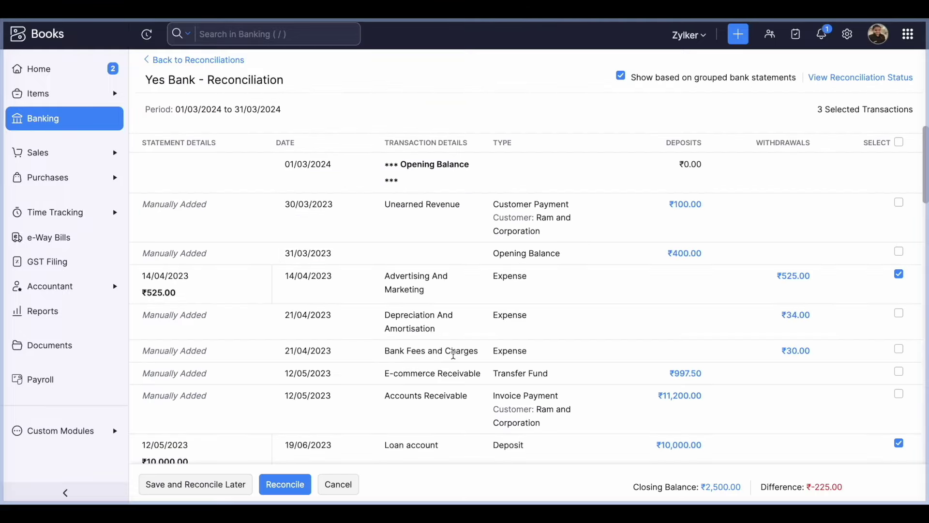
pyautogui.scroll(-15, 453, 354)
pyautogui.scroll(-5, 455, 358)
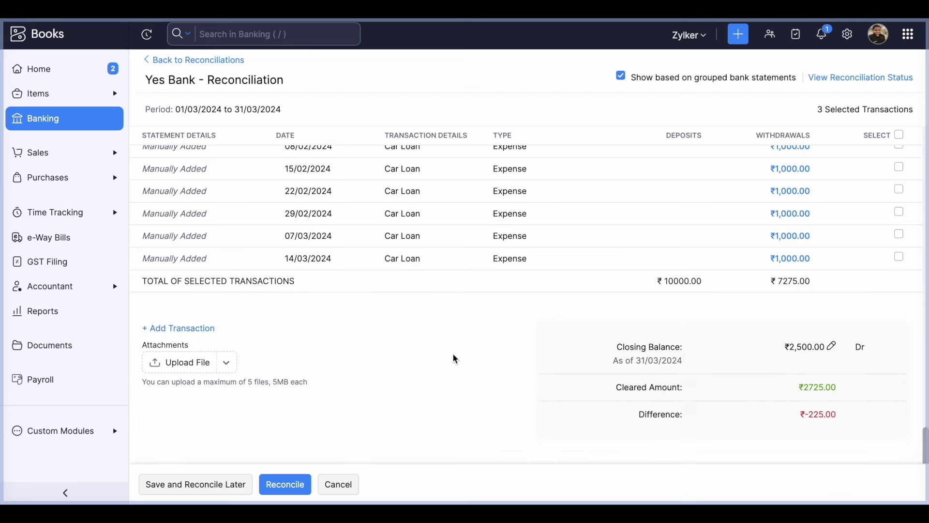
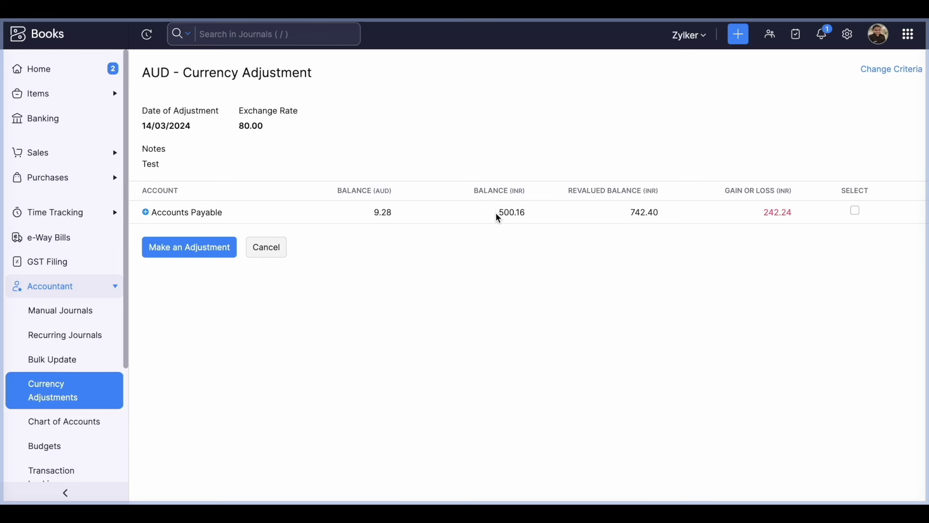
# Compare the INR balance with the revalued balance in the AUD currency adjustment and select the Accounts Payable row
pyautogui.moveTo(499, 213); pyautogui.dragTo(520, 212)
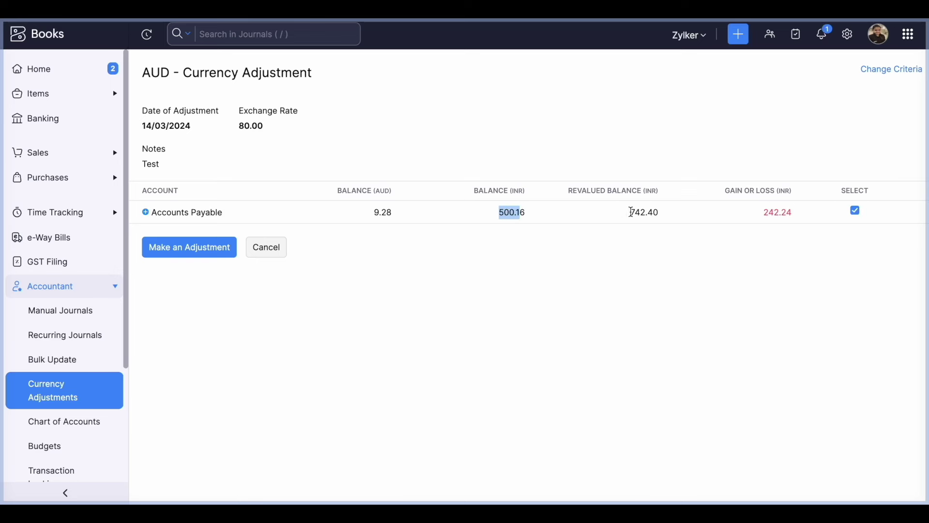
pyautogui.moveTo(630, 213); pyautogui.dragTo(664, 215)
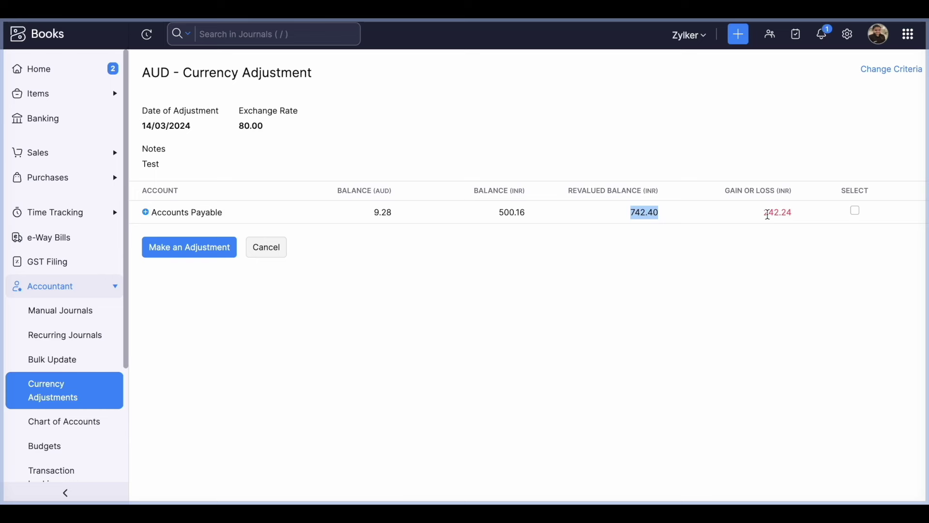
pyautogui.click(855, 211)
# Find the Currencies settings and enable automatic exchange rate feeds
pyautogui.click(847, 34)
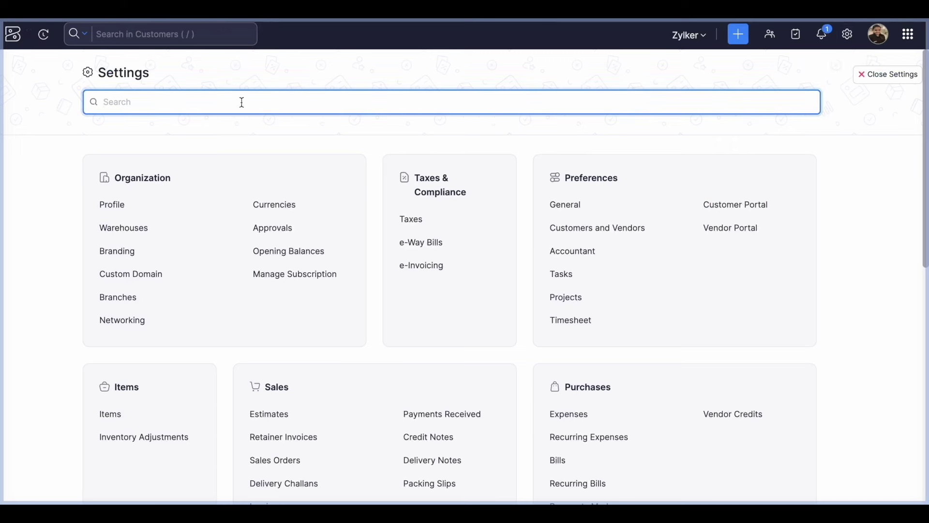
pyautogui.write('currenc')
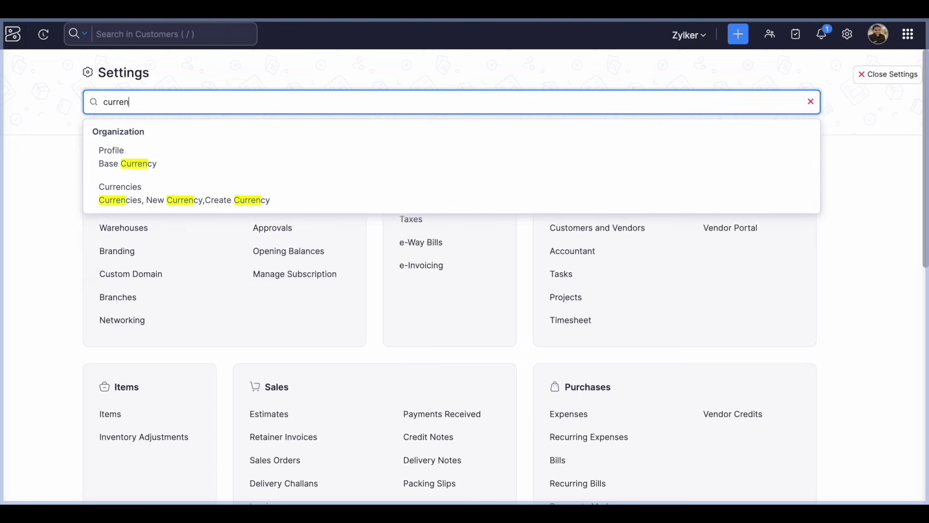
pyautogui.click(145, 204)
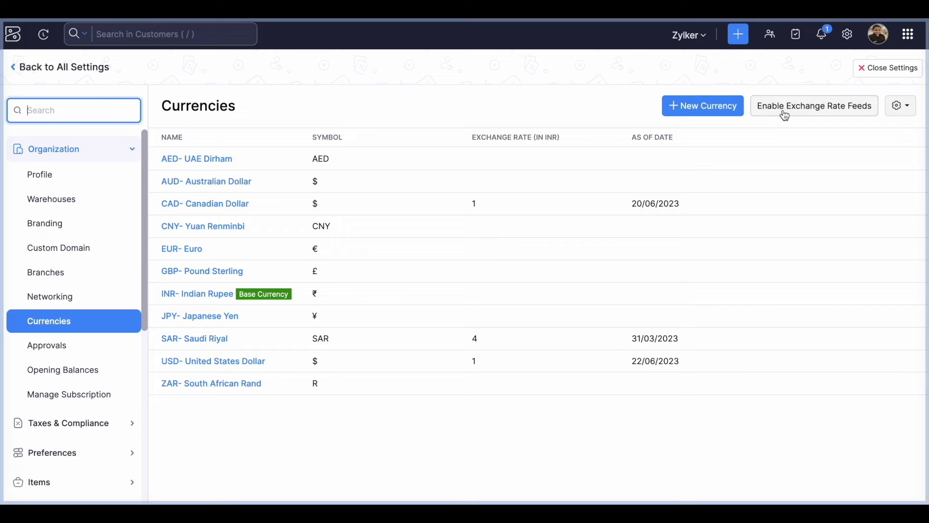
pyautogui.click(787, 111)
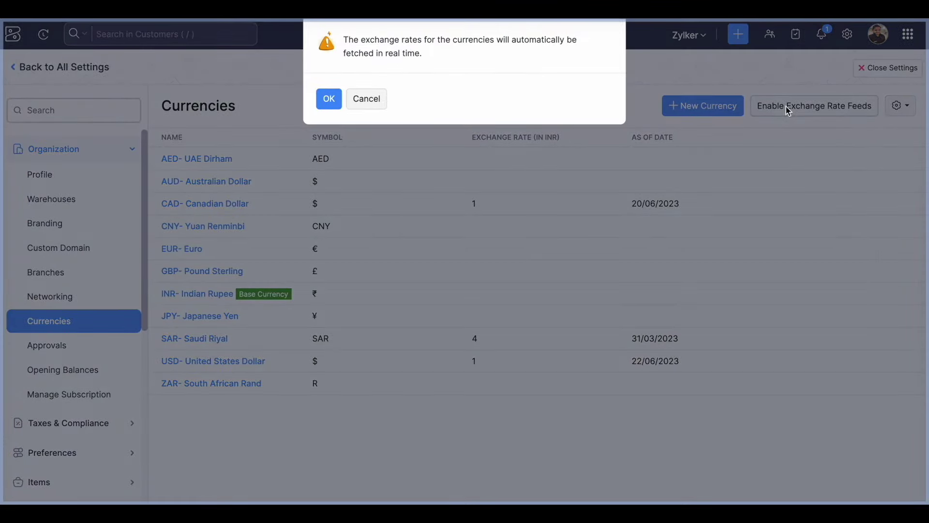
pyautogui.click(337, 102)
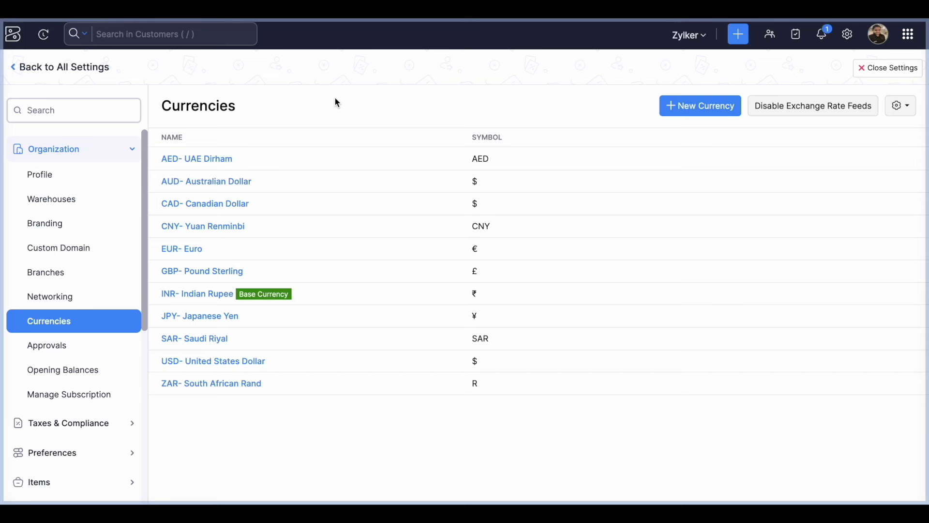
# Leave the settings and start a new sales invoice for the customer Ashley International
pyautogui.click(37, 66)
pyautogui.click(892, 79)
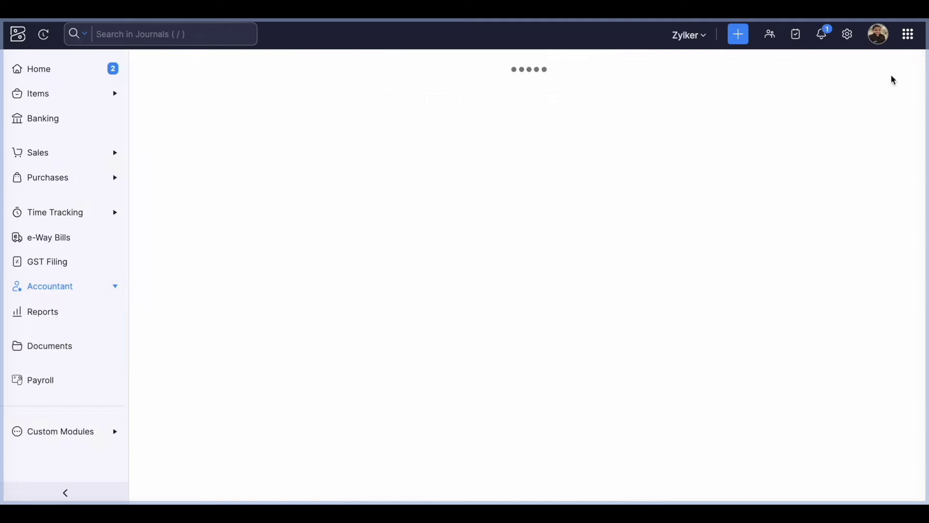
pyautogui.click(73, 157)
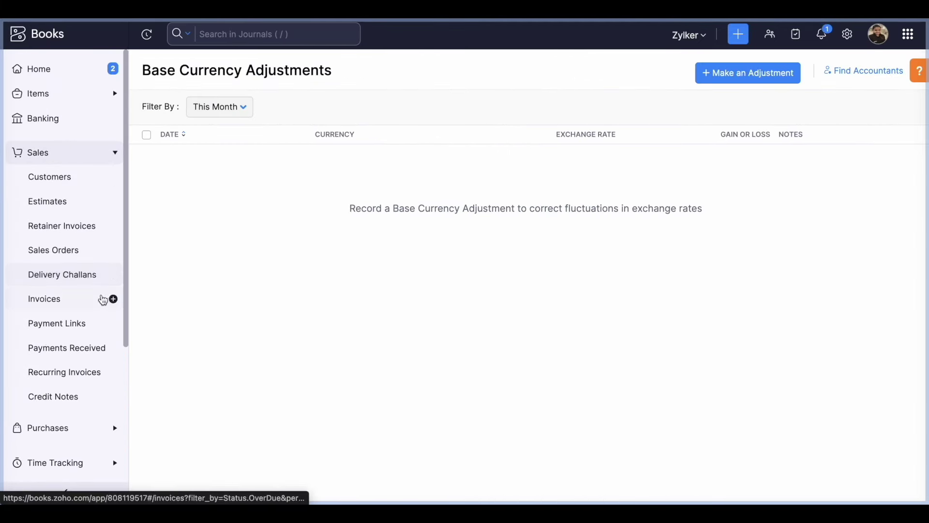
pyautogui.click(113, 300)
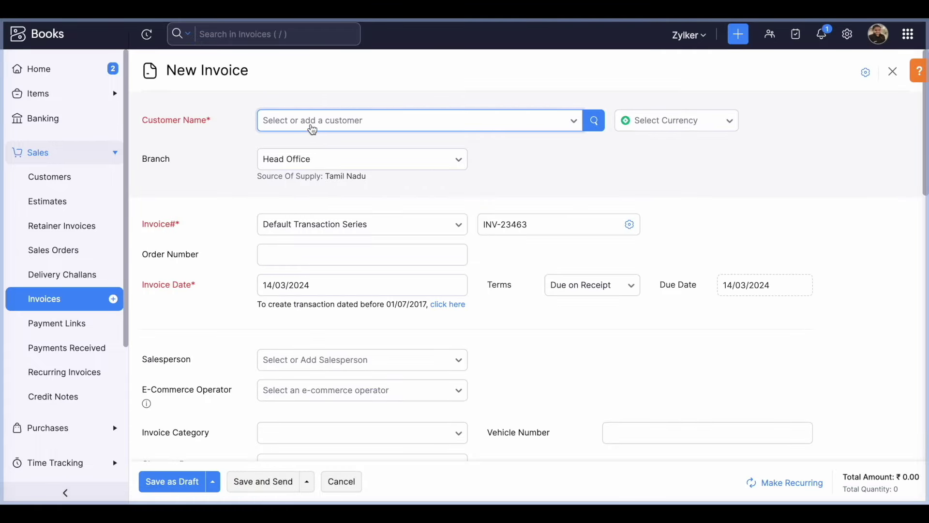
pyautogui.click(312, 128)
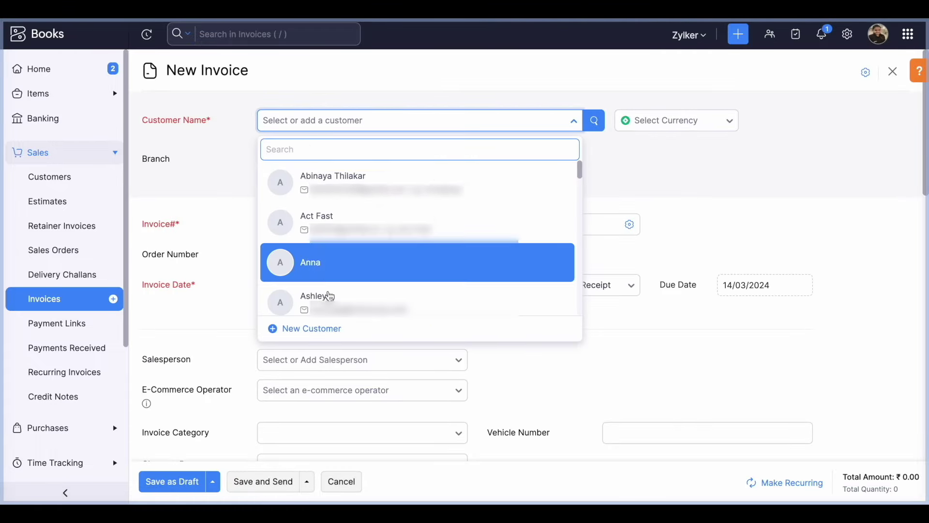
pyautogui.scroll(-3, 330, 296)
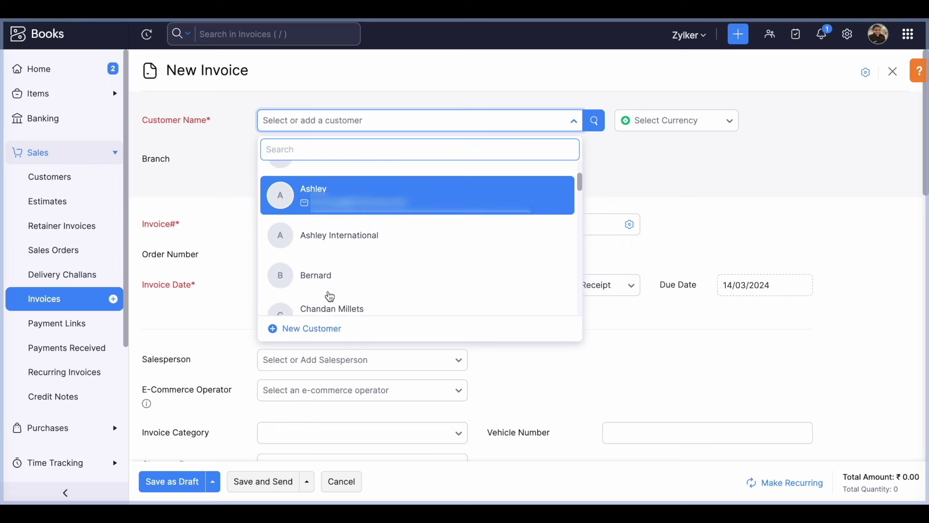
pyautogui.click(349, 195)
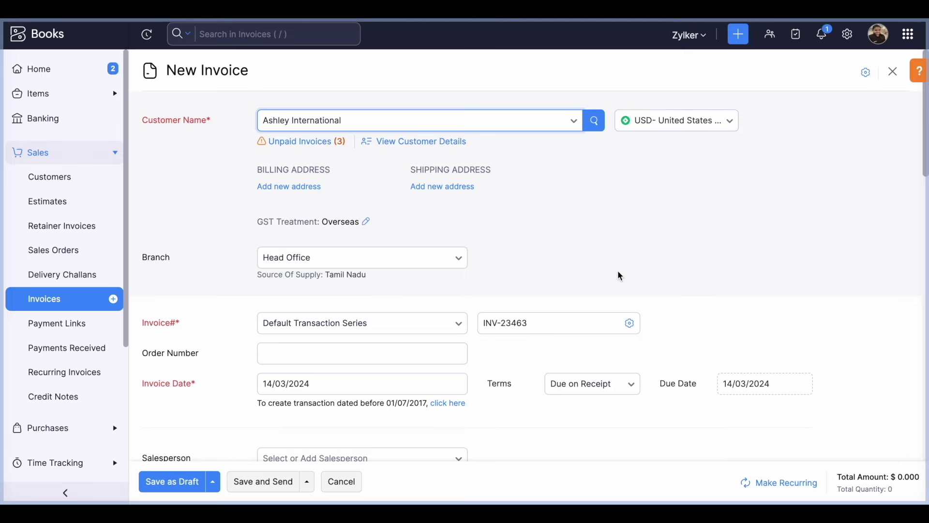
# Find the USD to INR exchange rate in the invoice and open it for editing
pyautogui.scroll(-2, 620, 276)
pyautogui.scroll(-6, 620, 276)
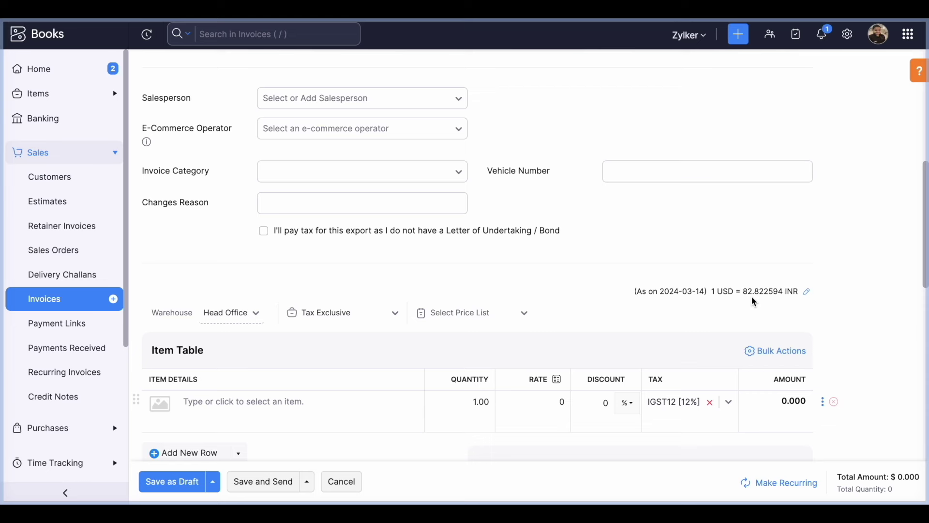
pyautogui.click(806, 292)
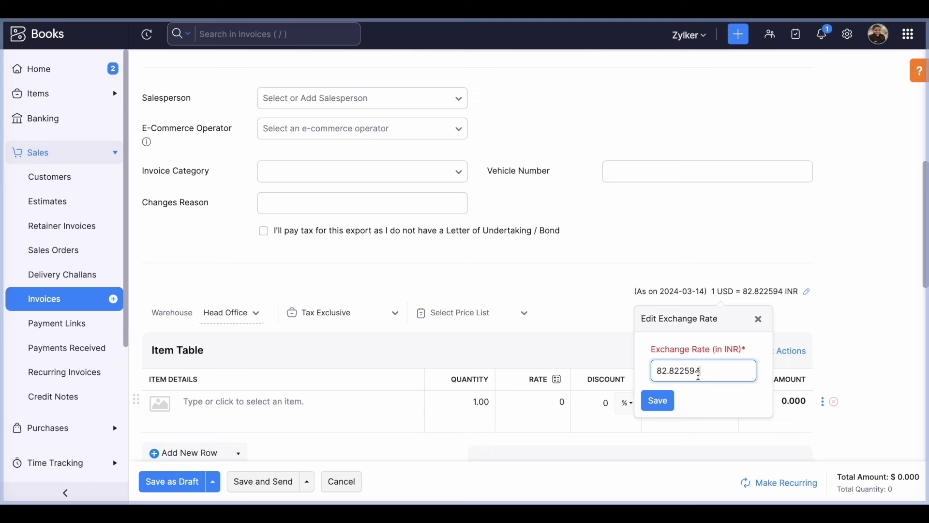
pyautogui.moveTo(655, 371); pyautogui.dragTo(717, 371)
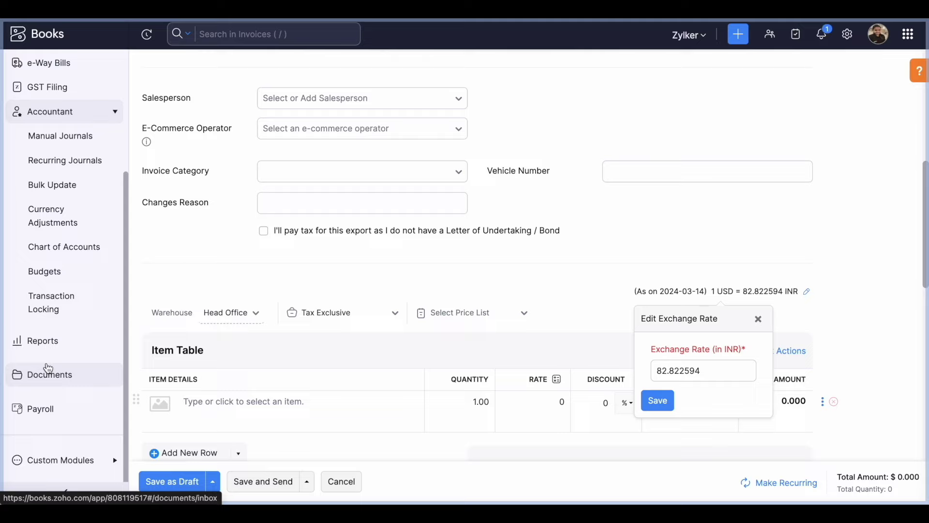
# Leave the unsaved invoice for Transaction Locking and review the Sales lock form without locking anything
pyautogui.click(52, 309)
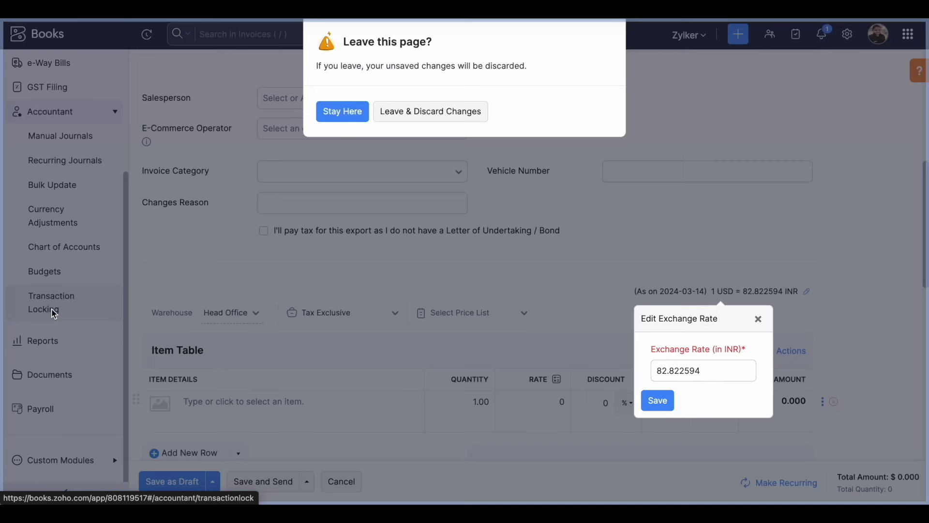
pyautogui.click(437, 115)
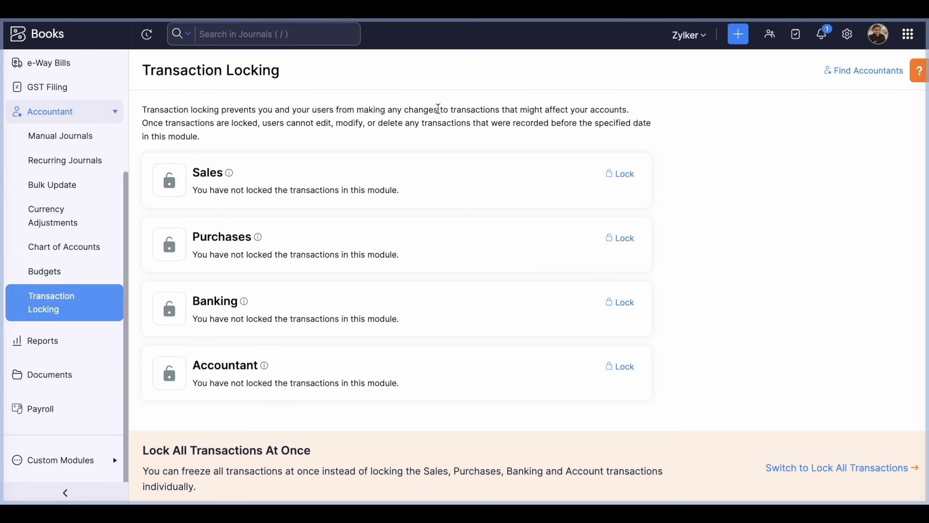
pyautogui.click(625, 174)
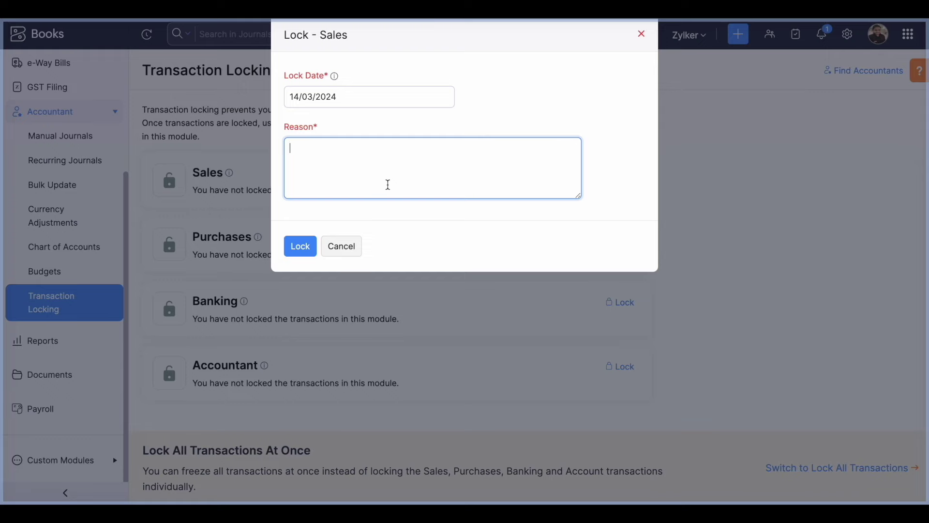
pyautogui.click(342, 252)
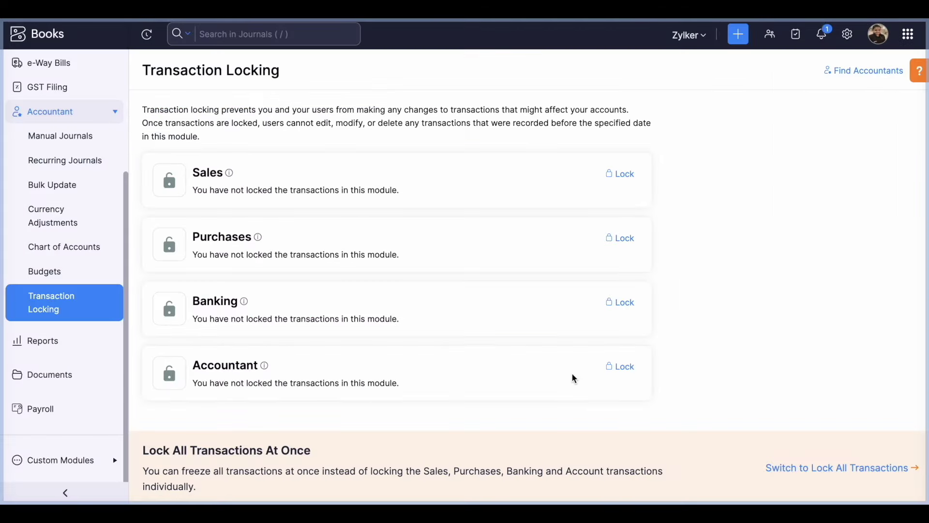
# Switch to locking all transactions, review the lock form without applying it, and return to locking individual modules
pyautogui.click(843, 469)
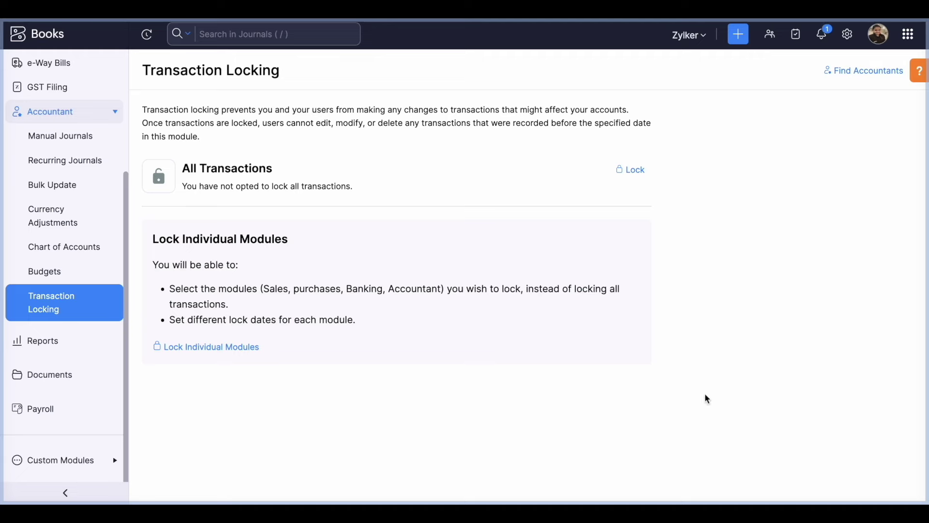
pyautogui.click(633, 171)
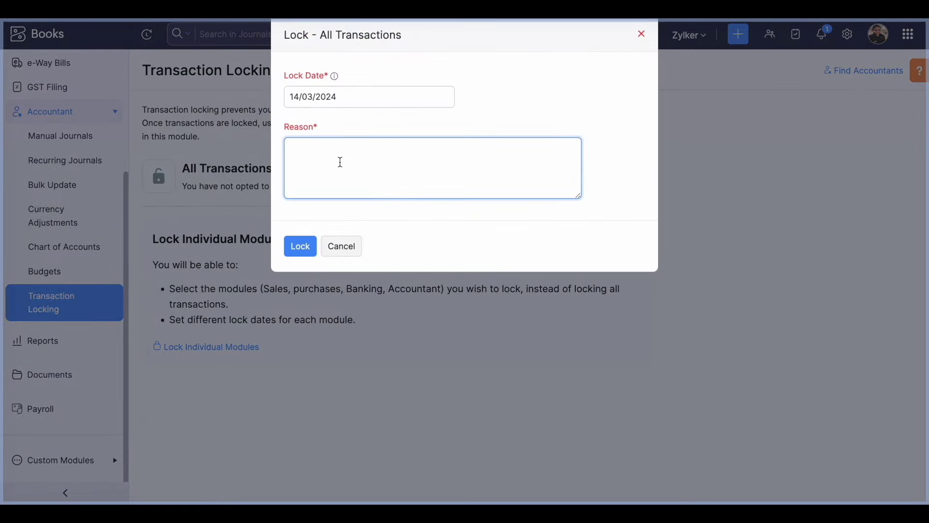
pyautogui.click(358, 257)
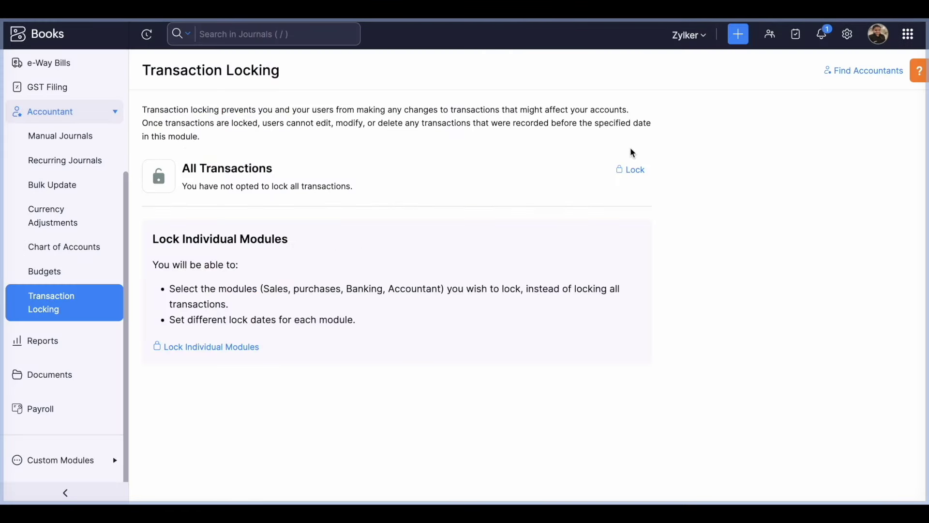
pyautogui.click(202, 348)
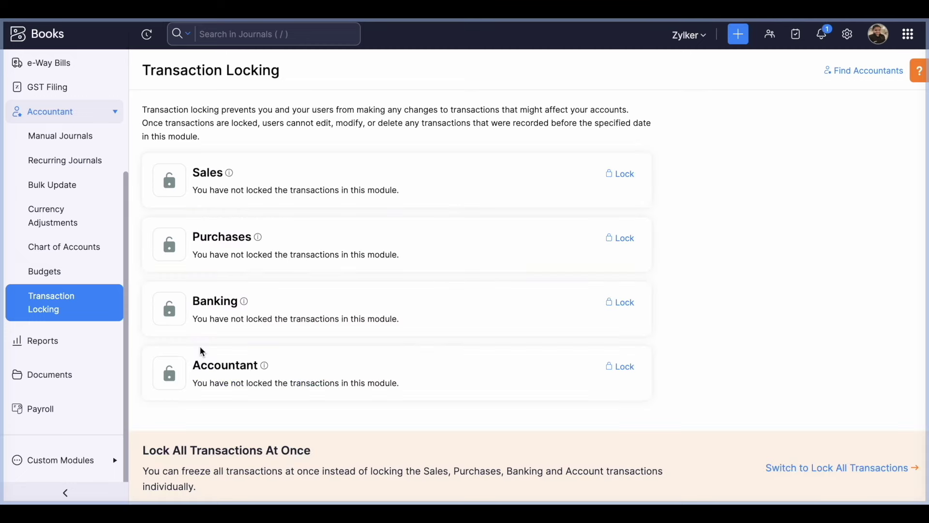
# Lock the Sales module with the lock date 14/03/2024 and the reason Test
pyautogui.click(629, 174)
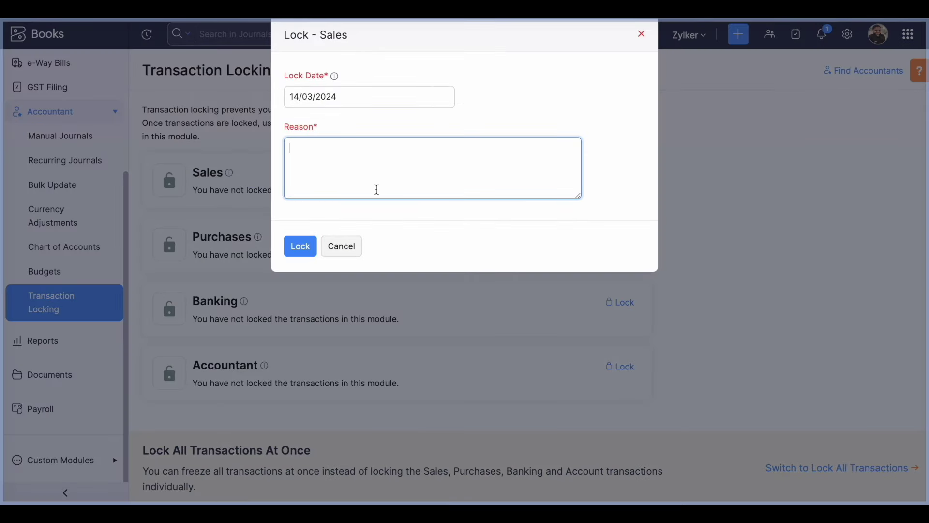
pyautogui.write('Test')
pyautogui.click(343, 103)
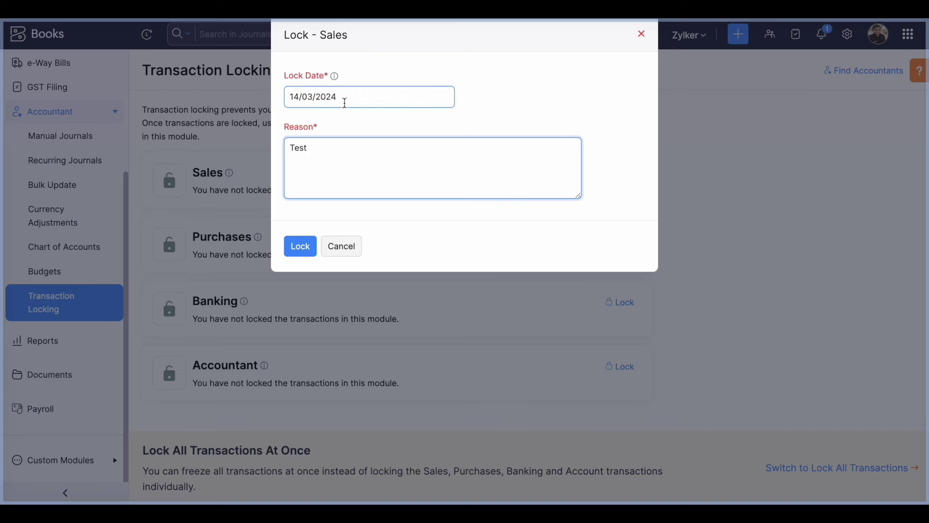
pyautogui.click(300, 246)
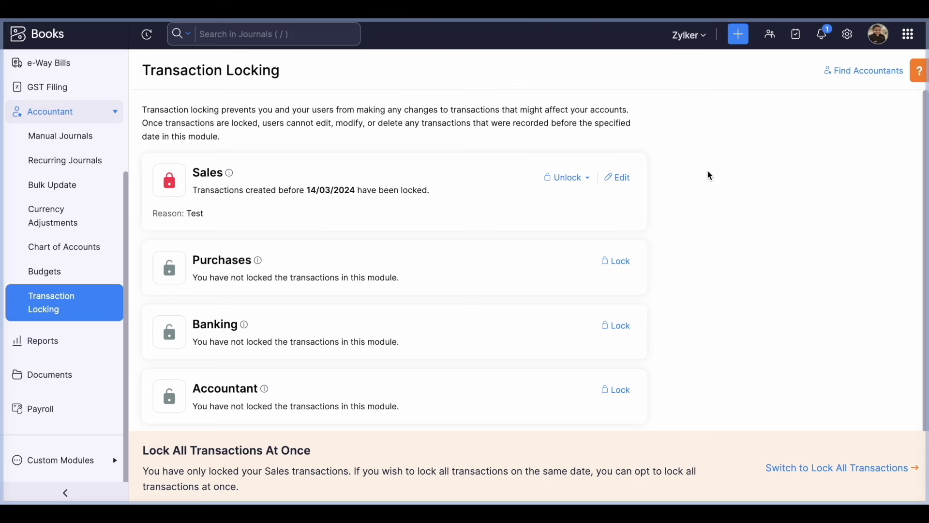
# Start a partial unlock of the Sales module for the period 01/01/2024 to 31/01/2024
pyautogui.click(567, 184)
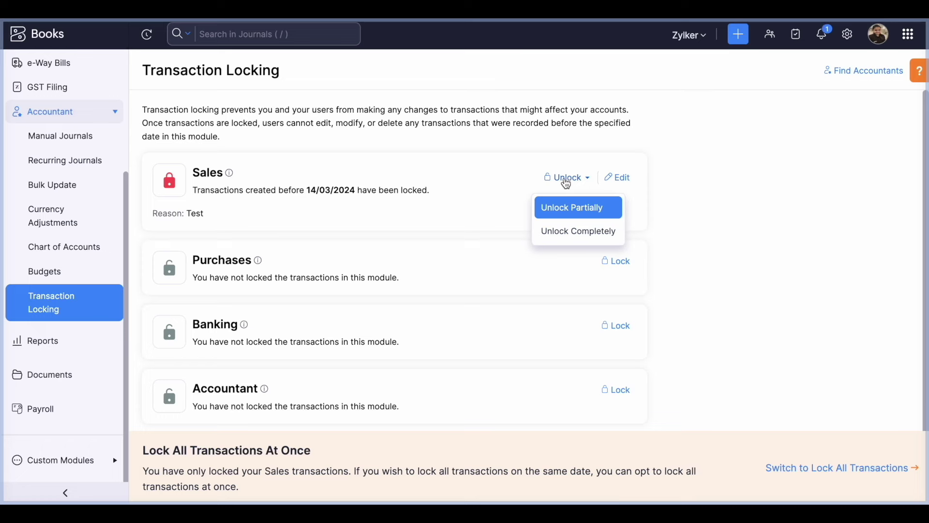
pyautogui.click(573, 213)
pyautogui.click(337, 97)
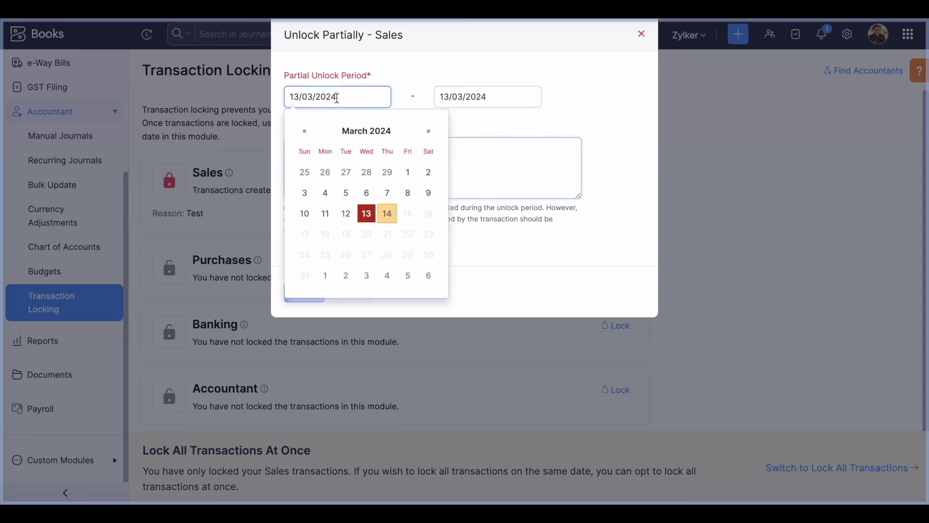
pyautogui.click(304, 131)
pyautogui.click(304, 132)
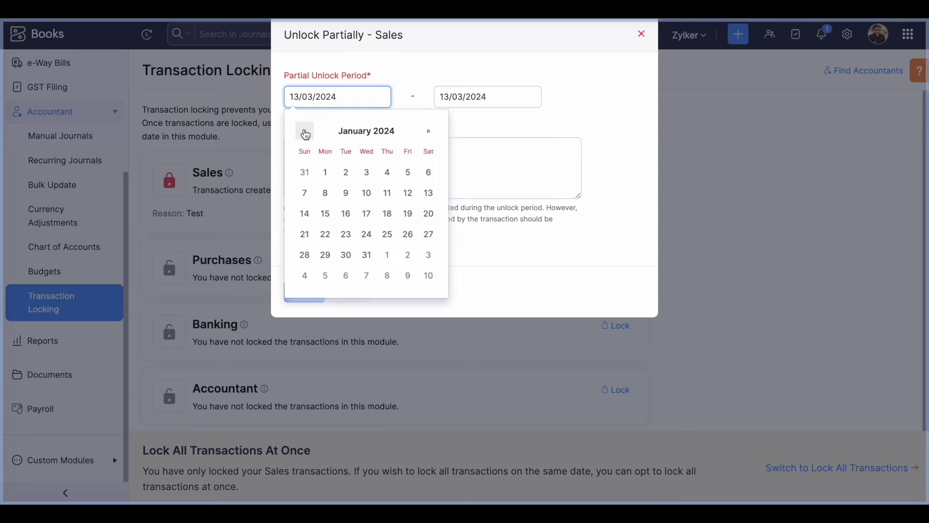
pyautogui.click(325, 172)
pyautogui.click(444, 99)
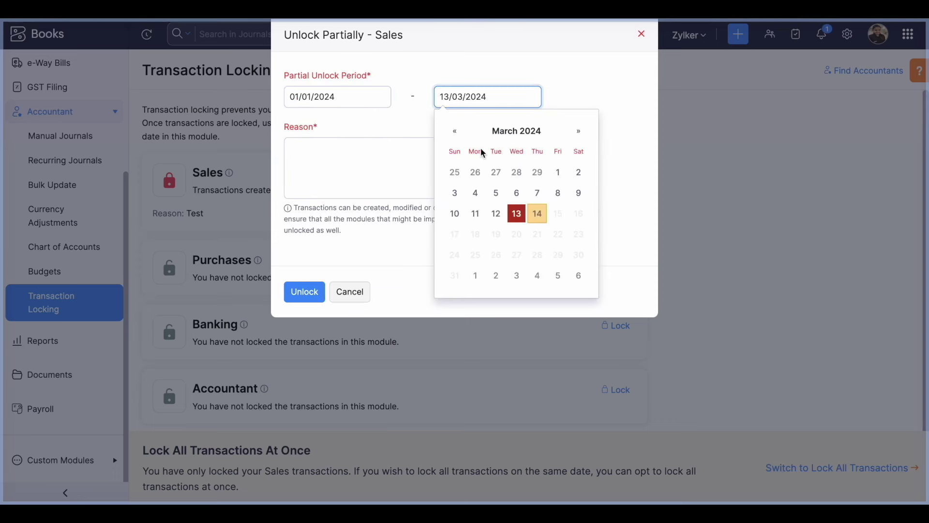
pyautogui.click(455, 131)
pyautogui.click(454, 131)
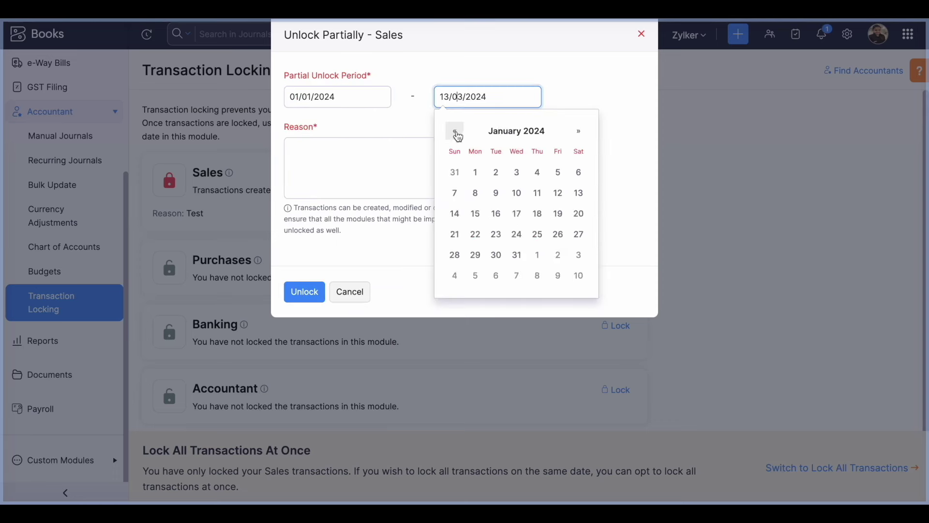
pyautogui.click(517, 255)
# Give Test as the reason for the partial Sales unlock and apply it
pyautogui.click(354, 170)
pyautogui.write('Test')
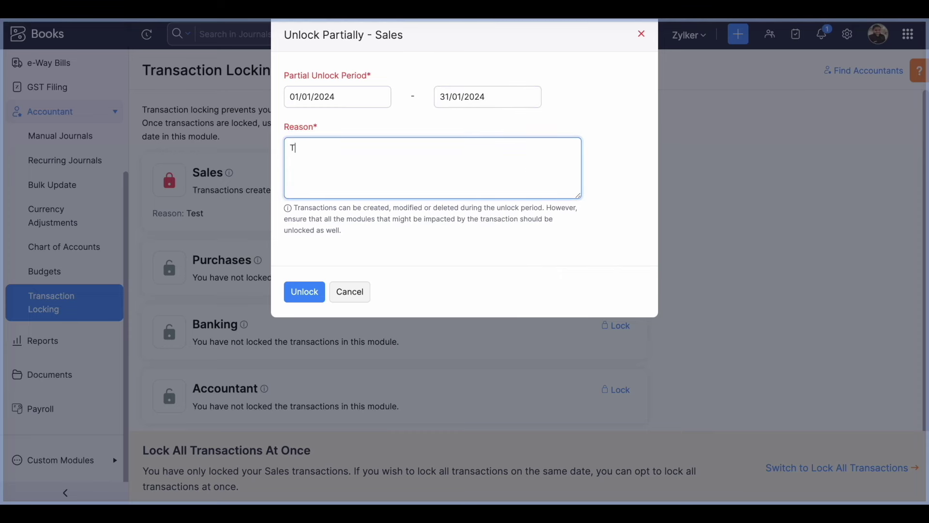
pyautogui.click(304, 292)
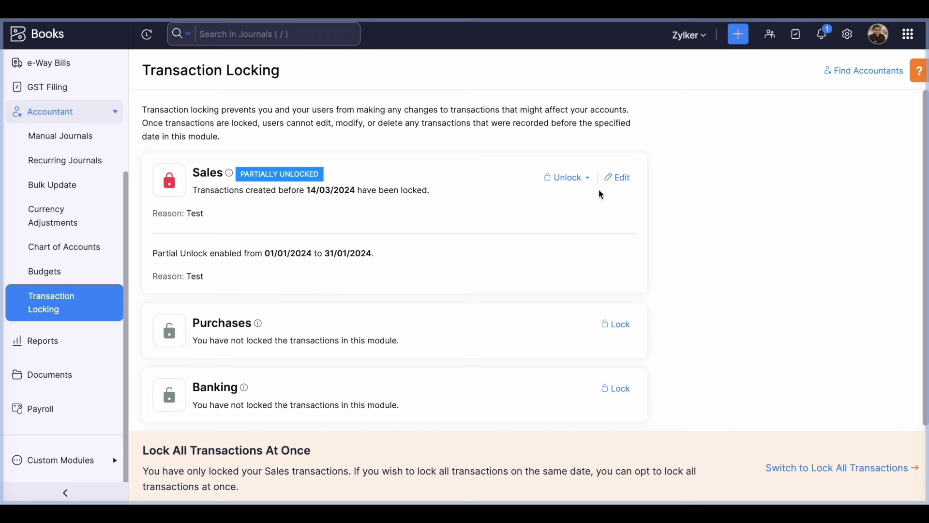
# Unlock the Sales module completely with the reason Test
pyautogui.click(575, 179)
pyautogui.click(578, 233)
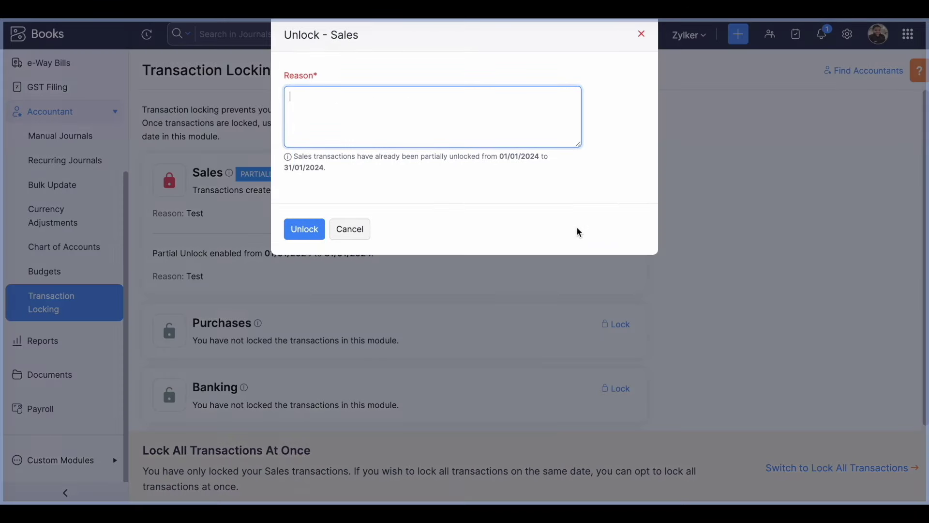
pyautogui.write('Test')
pyautogui.click(305, 229)
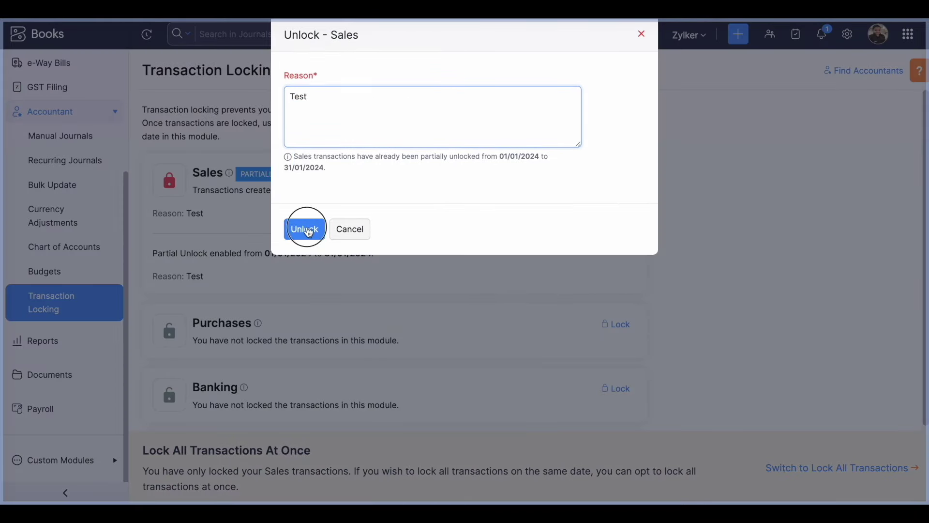